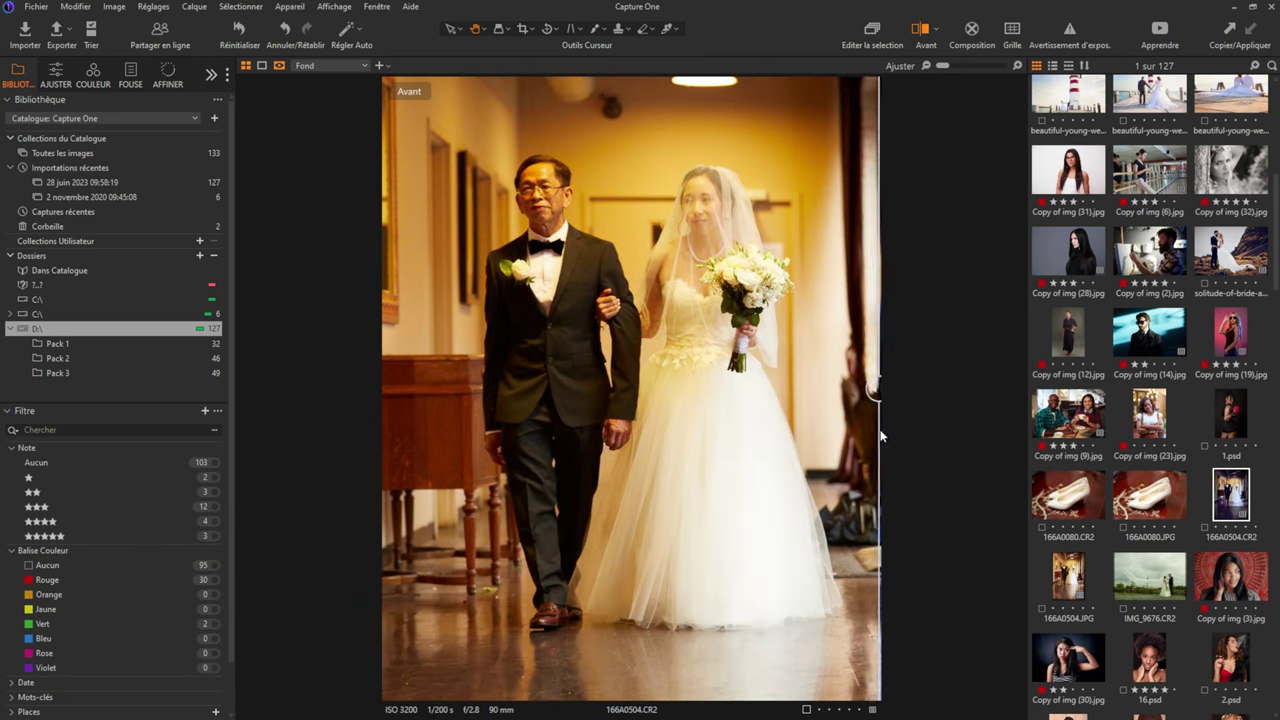
Step: Sweep the before/after divider across the wedding photo 166A0504.CR2 to compare the original with the edit
left_click_drag(881, 436, 316, 398)
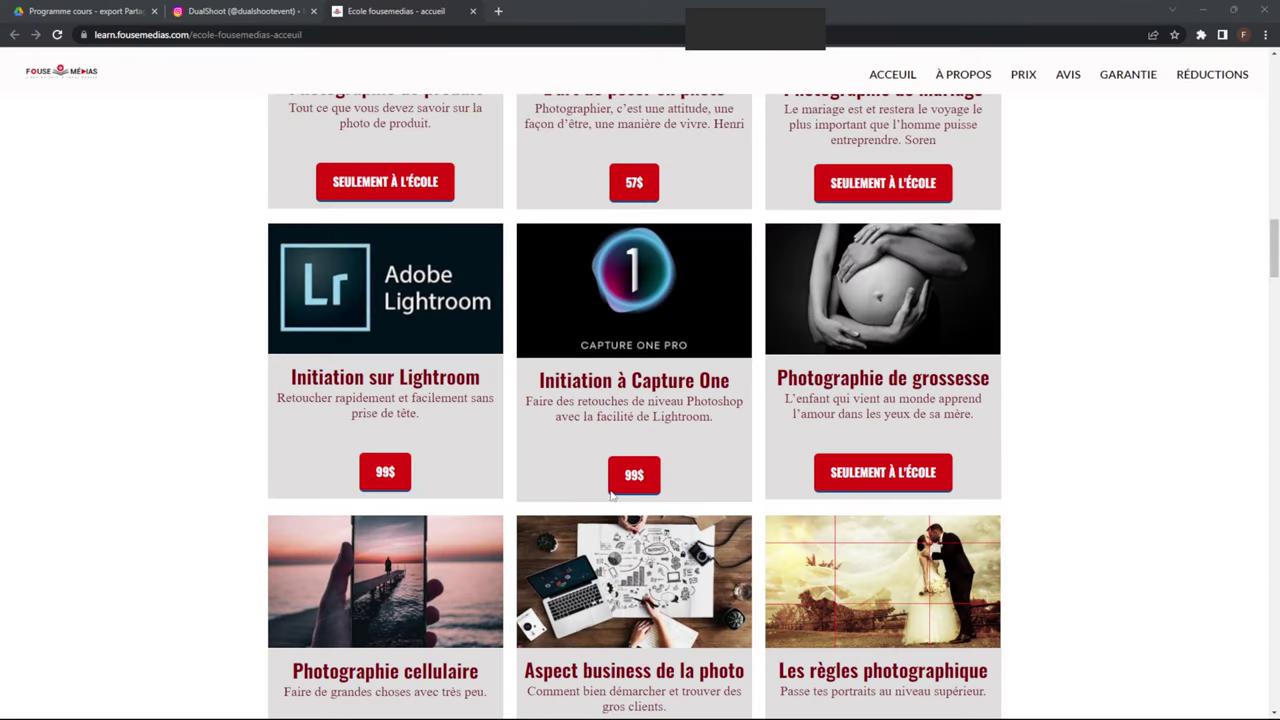
Step: Switch to the web browser and look through the course listings on the FOUSEMEDIAS school page
scroll(1194, 257, "up", 9)
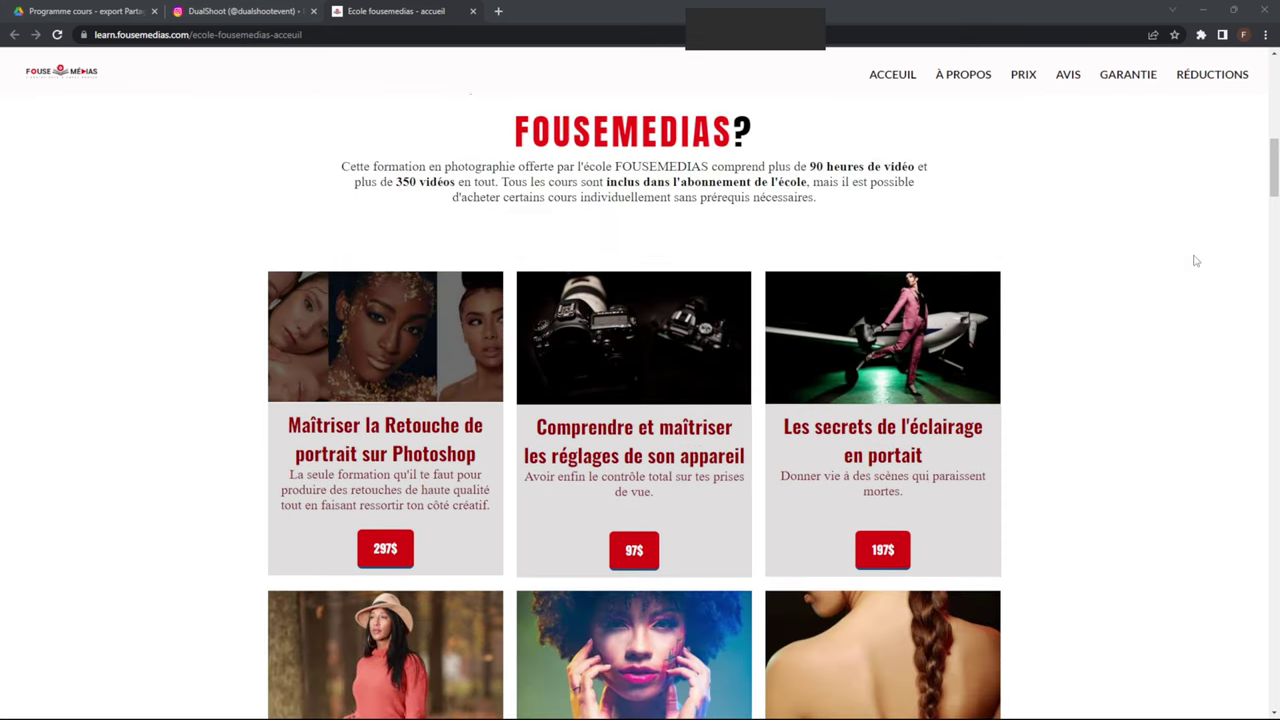
scroll(1195, 290, "down", 3)
scroll(1196, 290, "down", 5)
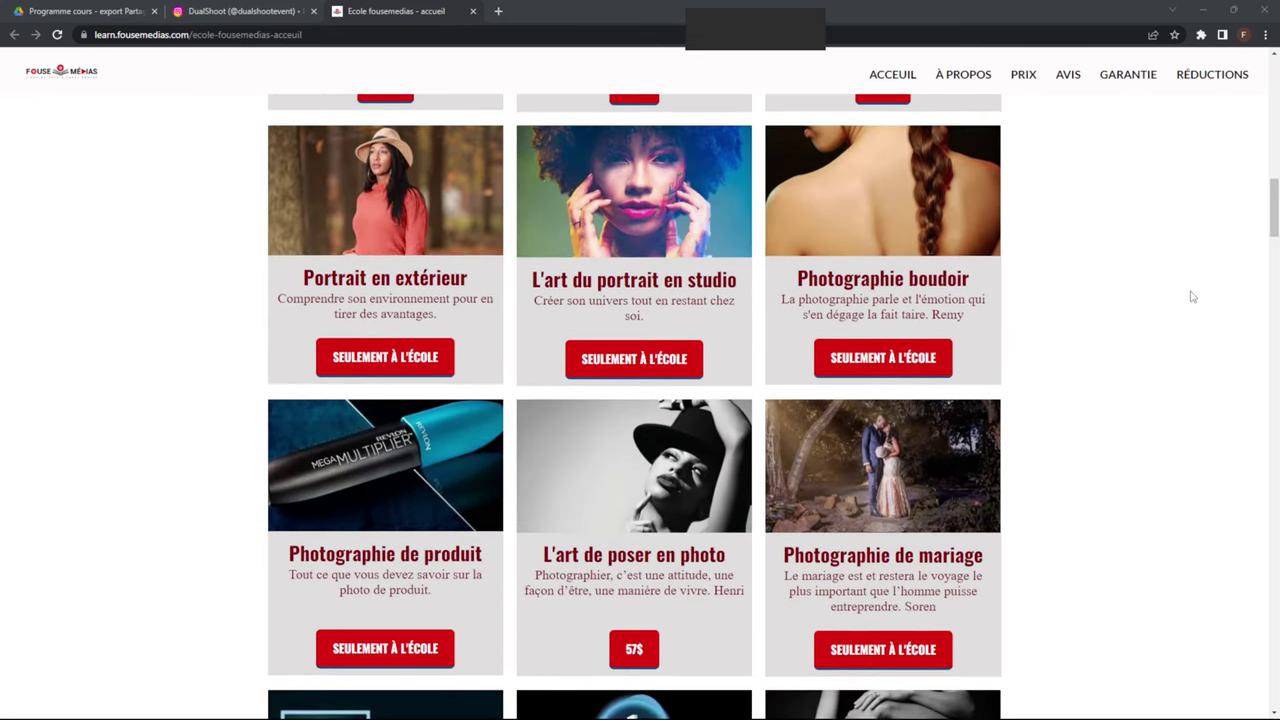
scroll(1193, 300, "down", 5)
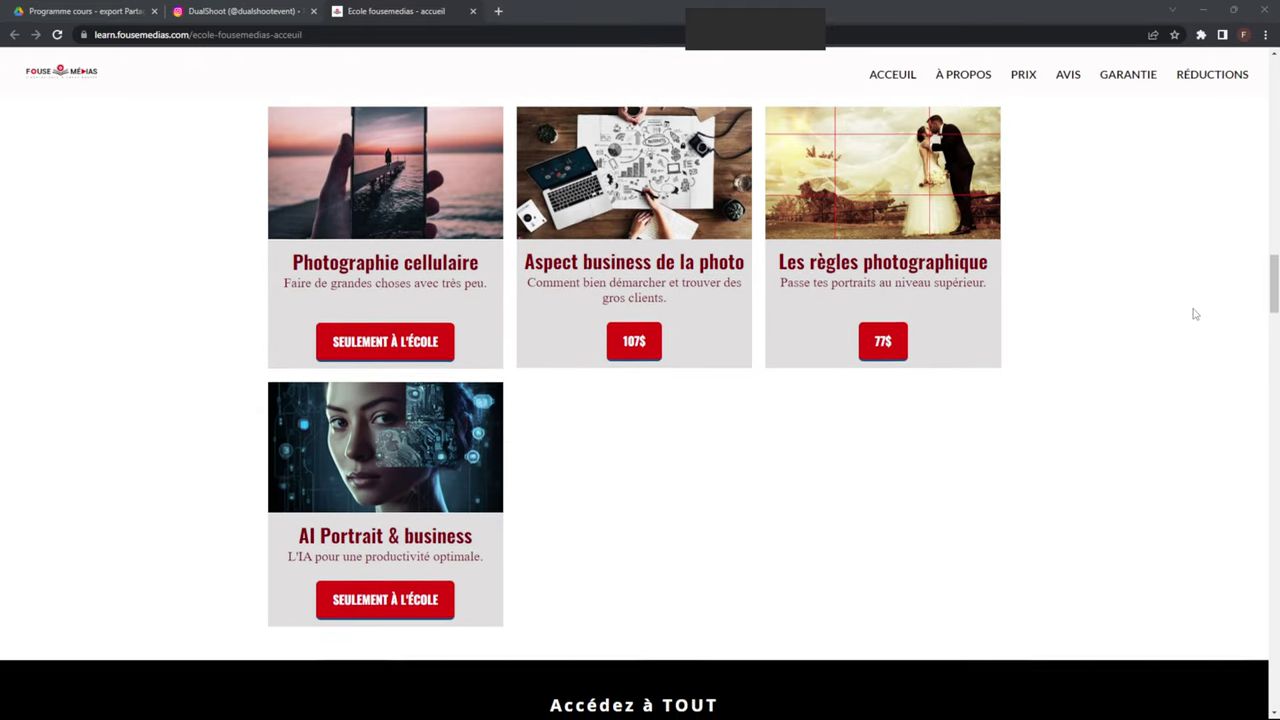
scroll(1194, 314, "down", 3)
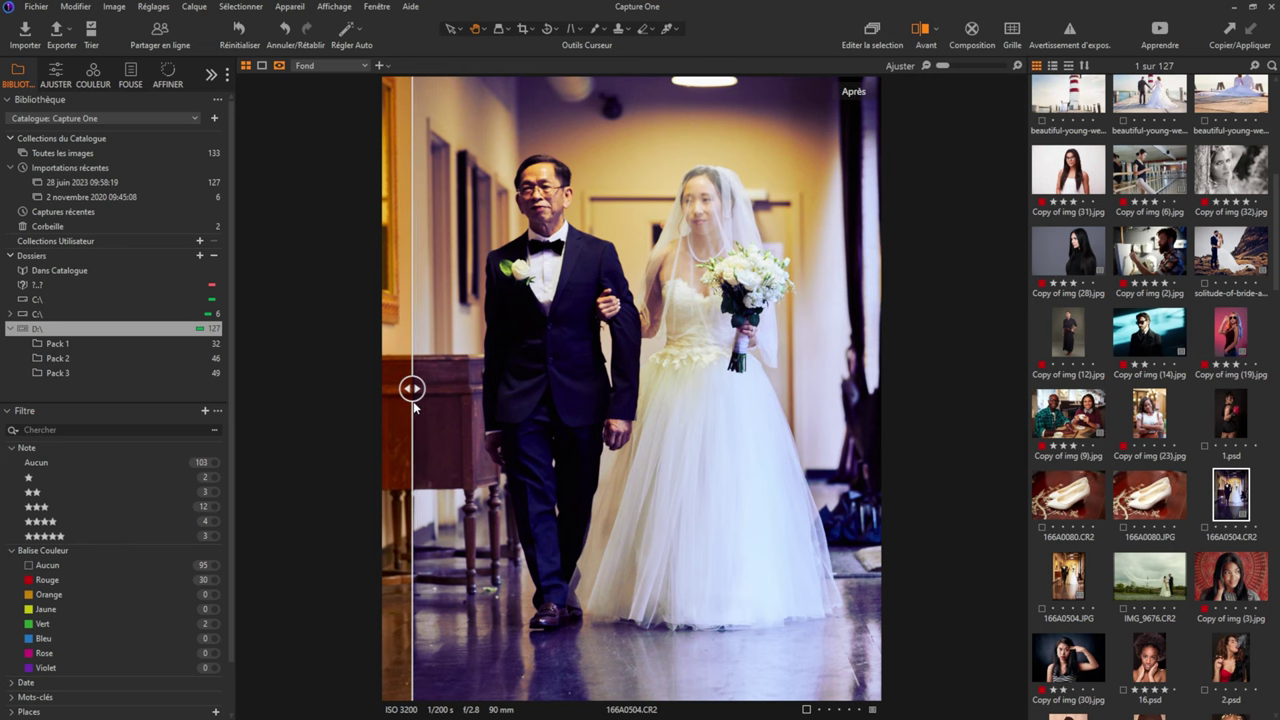
Step: Return to Capture One and move the before/after divider toward the wedding photo's right edge, showing mostly the original
left_click_drag(414, 403, 417, 404)
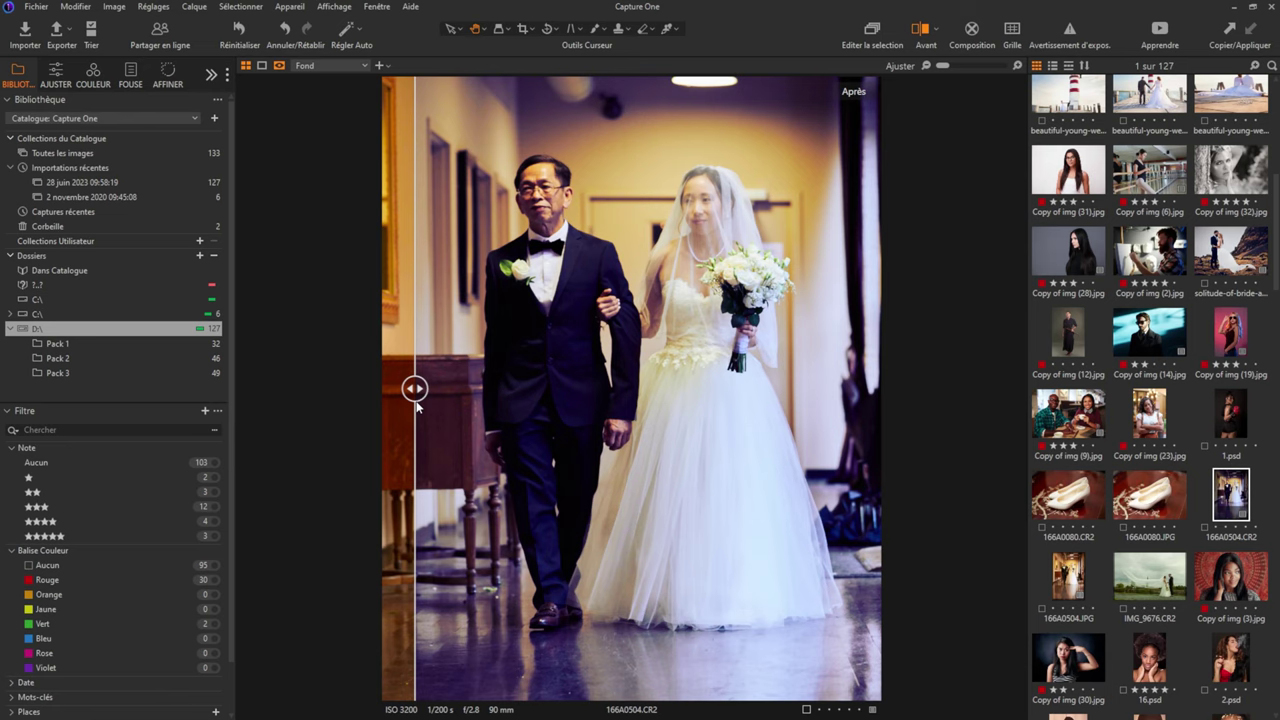
left_click_drag(416, 401, 413, 399)
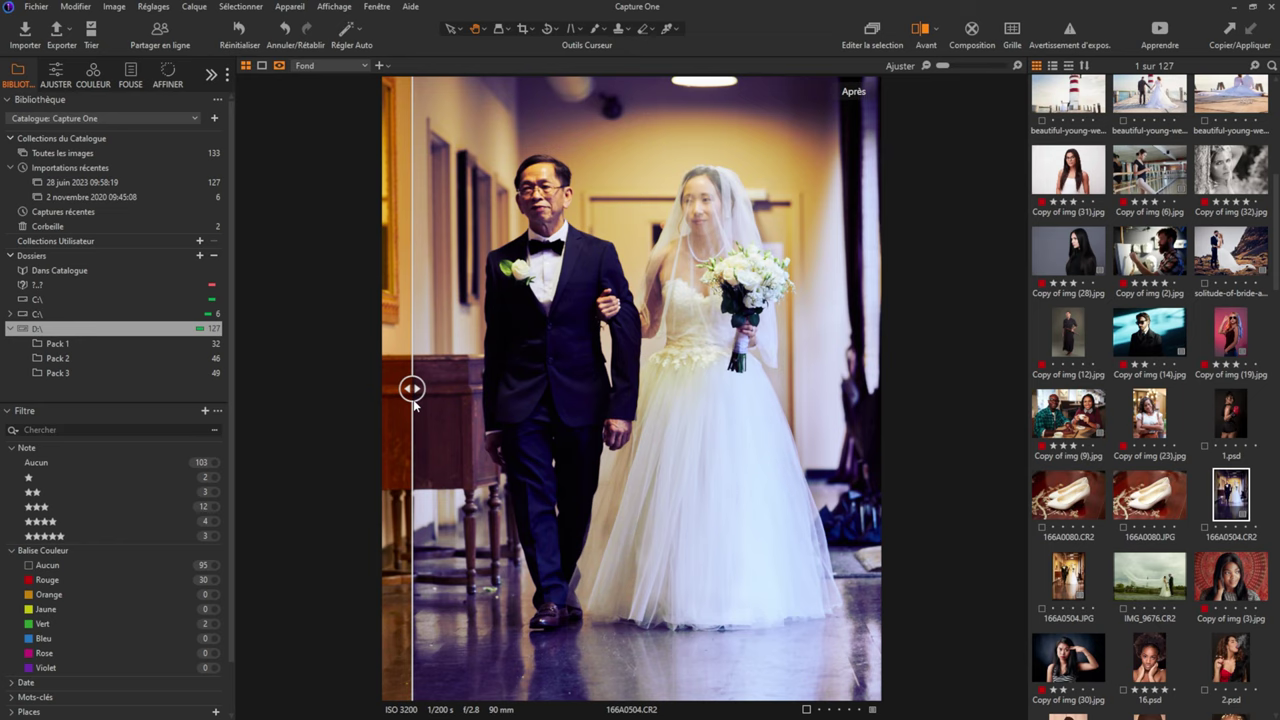
left_click_drag(411, 400, 846, 390)
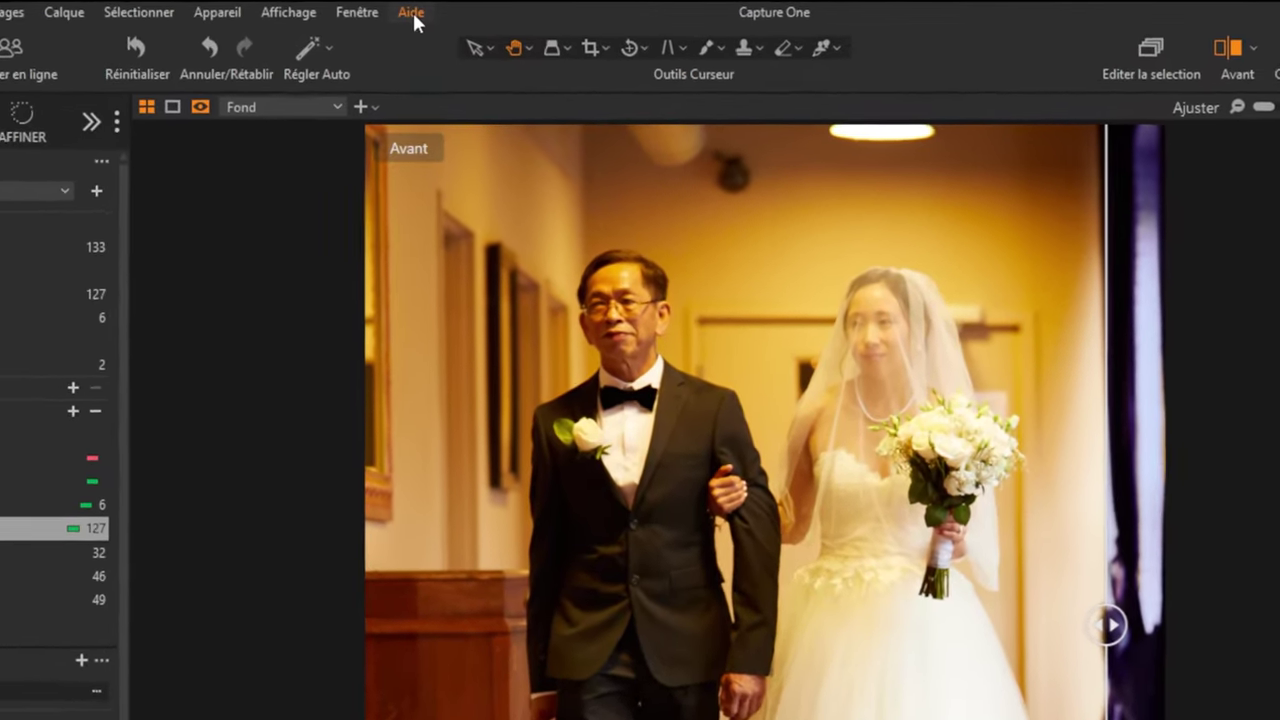
Step: Check which version of Capture One is installed and close the version information
left_click(410, 8)
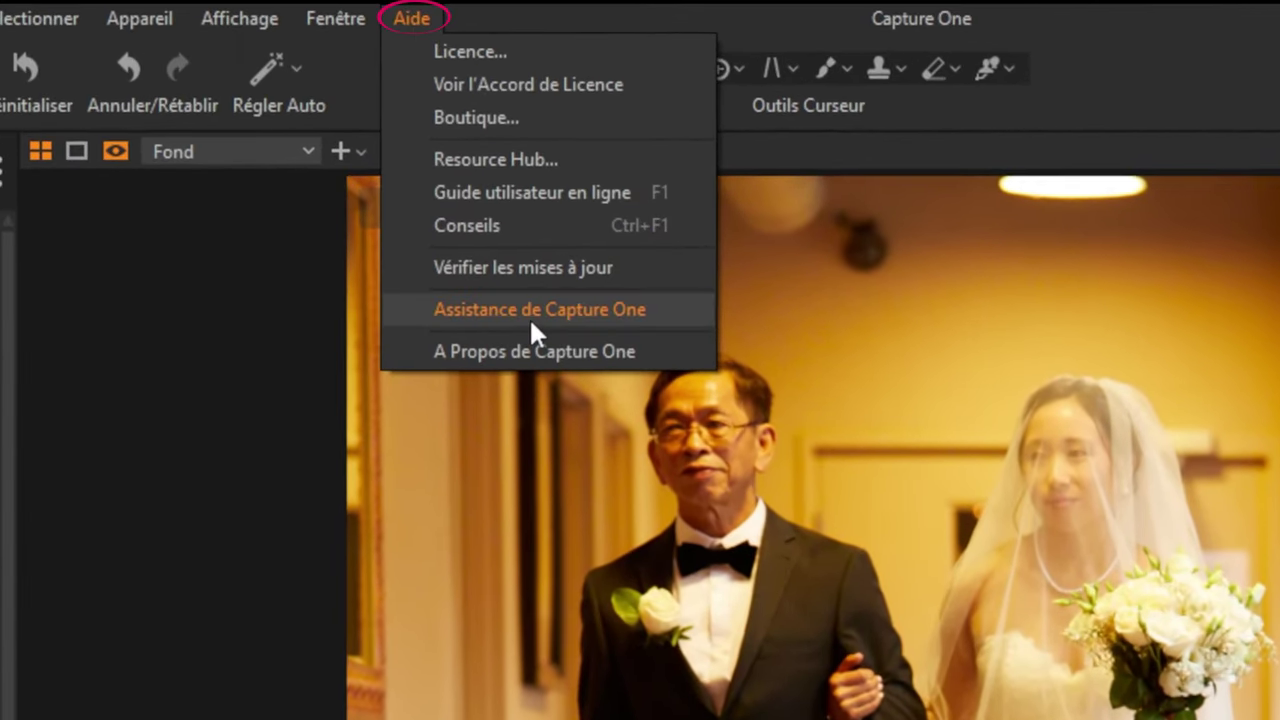
left_click(508, 351)
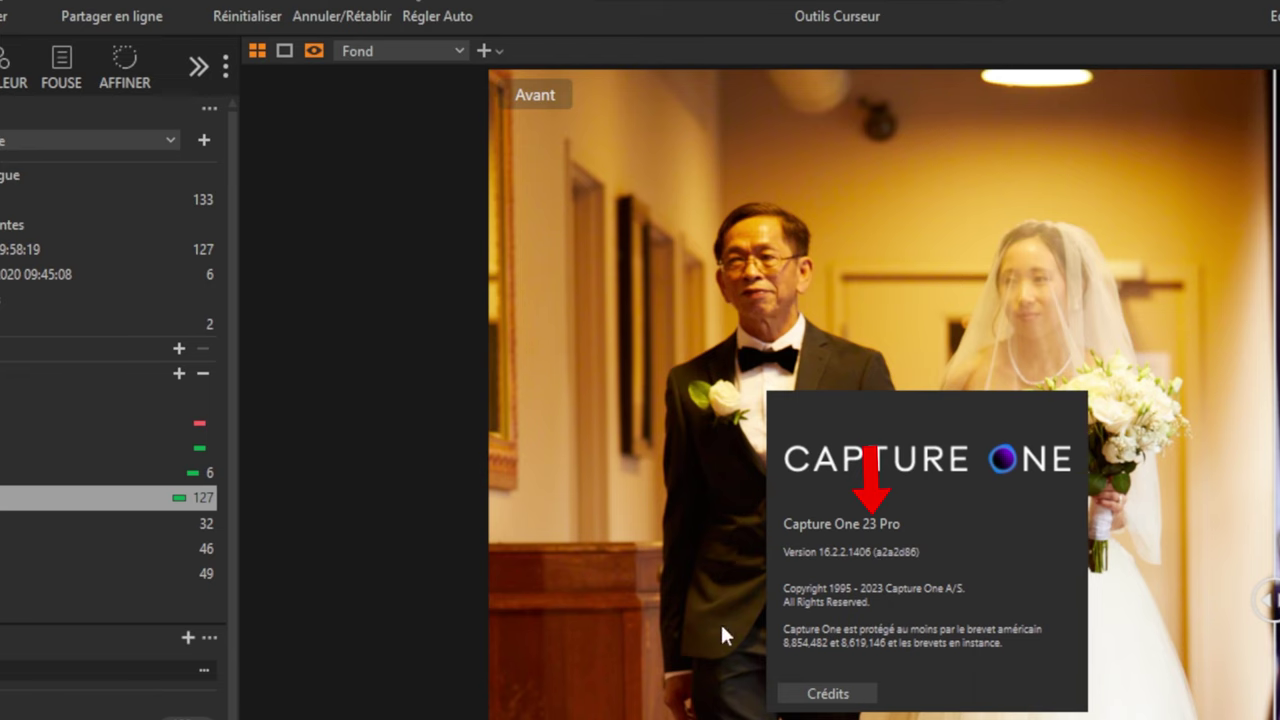
key("Escape")
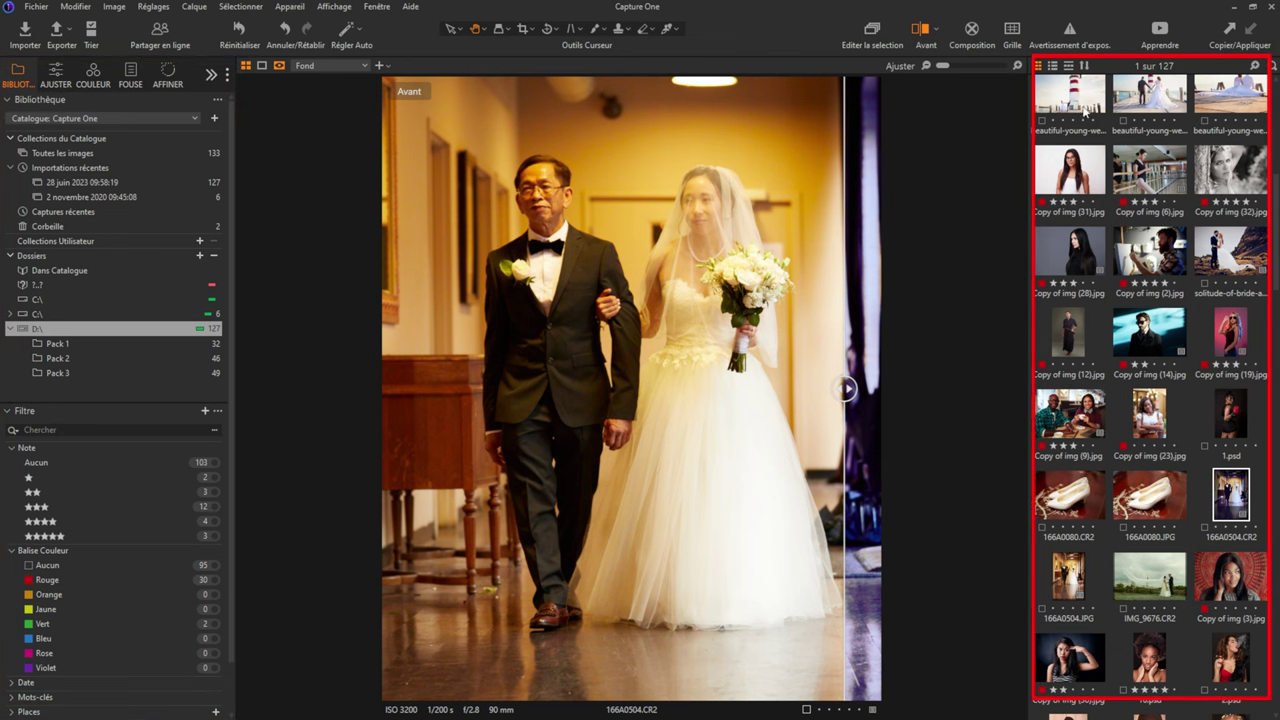
Step: Preview the photos Copy of img (14).jpg, Copy of img (28).jpg and Copy of img (6).jpg in the viewer
left_click(1149, 331)
left_click(1069, 250)
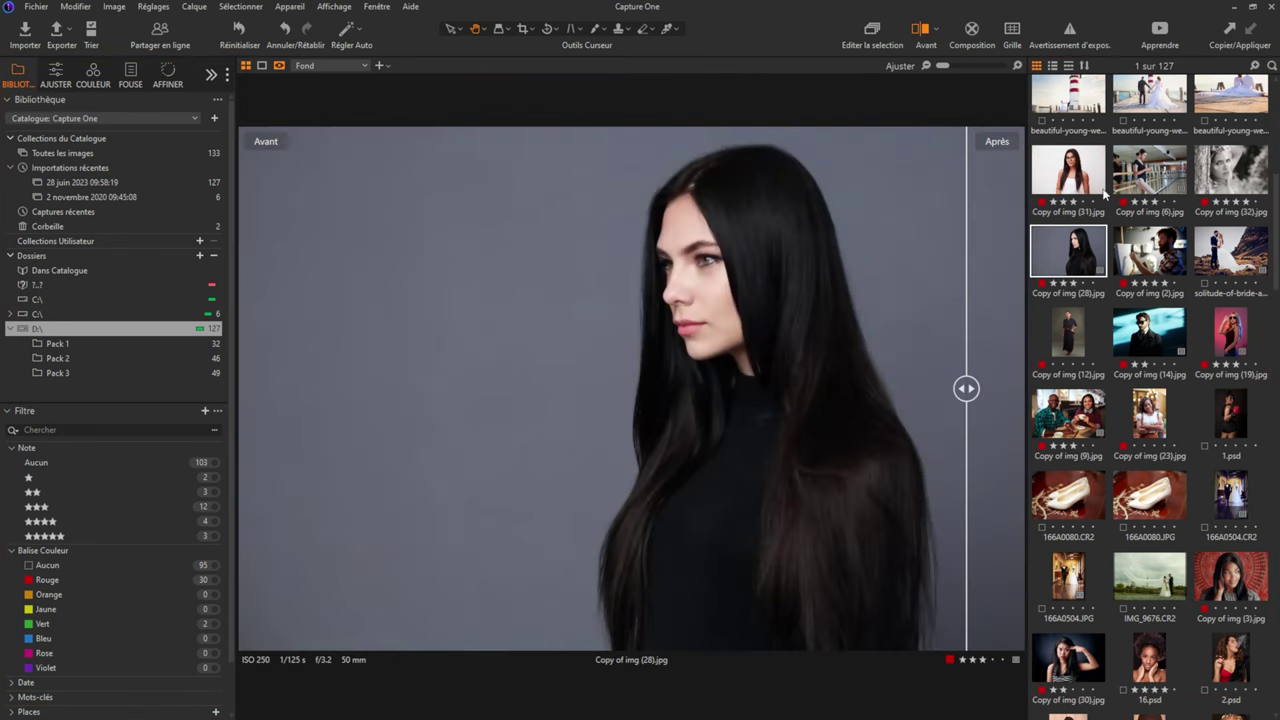
left_click(1149, 169)
Step: Look through all the thumbnails of the photos stored in the D:\ folder
scroll(1180, 358, "up", 2)
scroll(1180, 345, "up", 3)
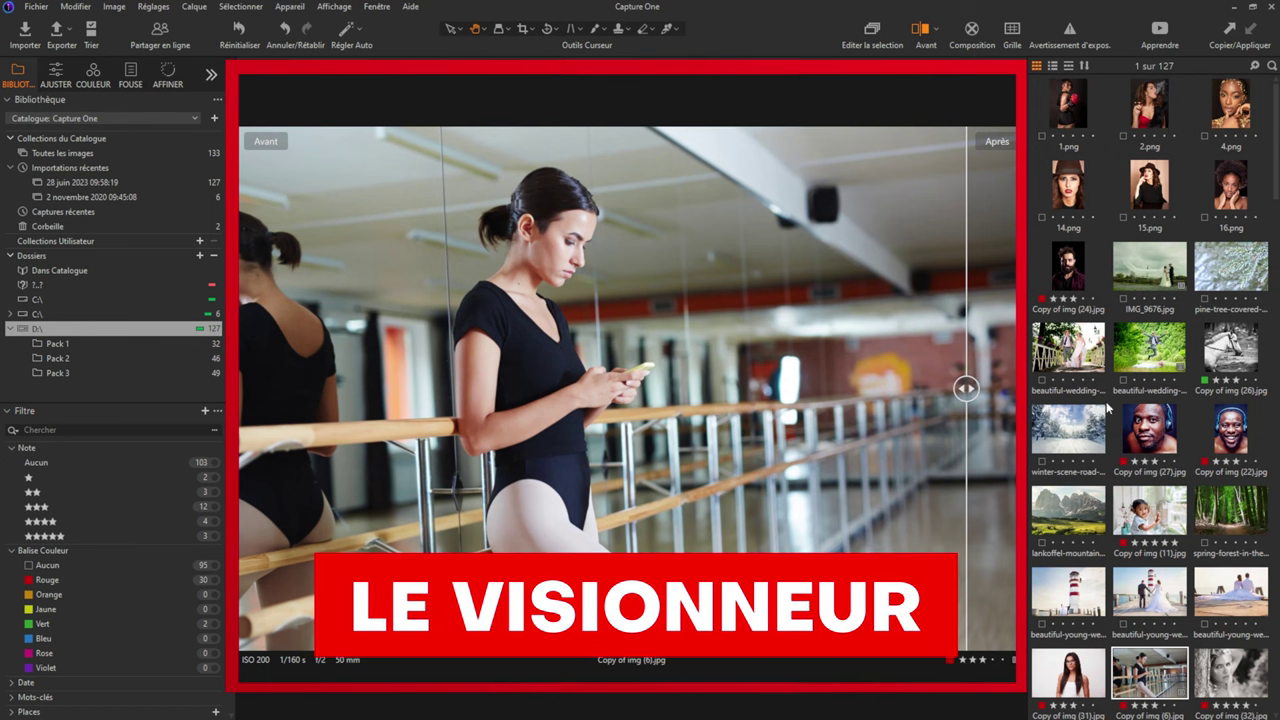
scroll(1162, 262, "down", 8)
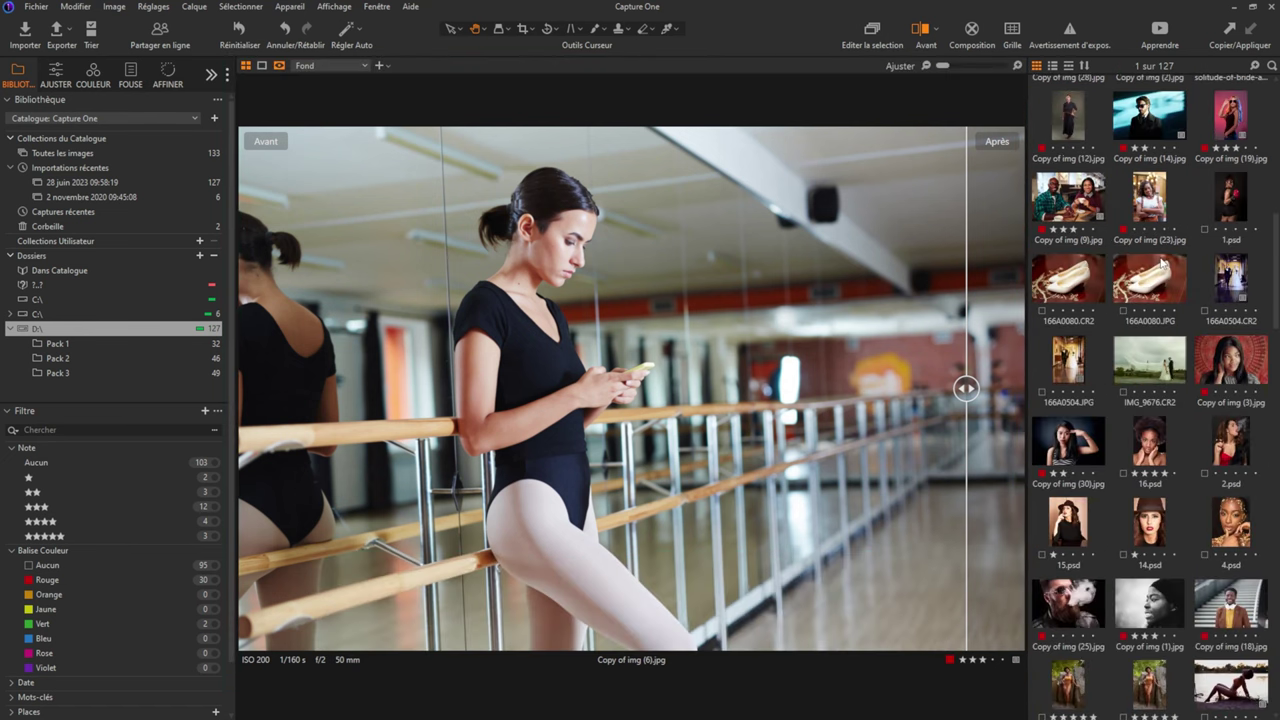
scroll(1162, 262, "down", 10)
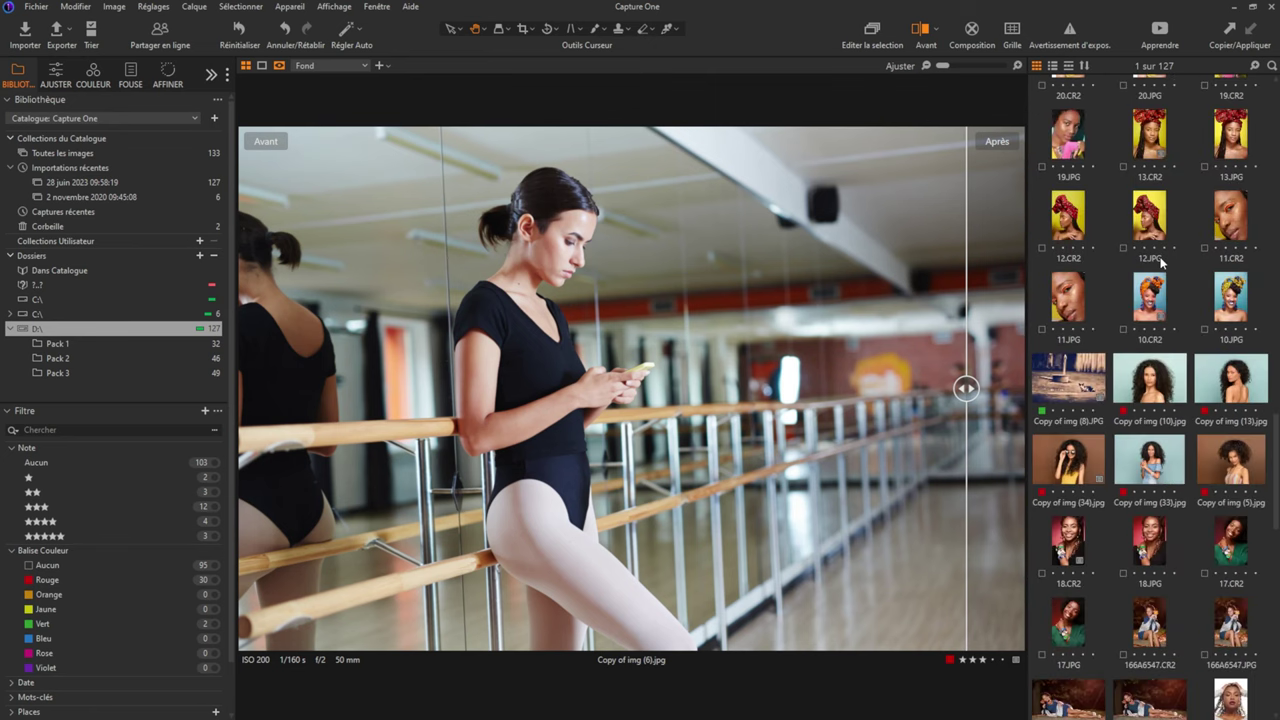
scroll(1162, 262, "down", 5)
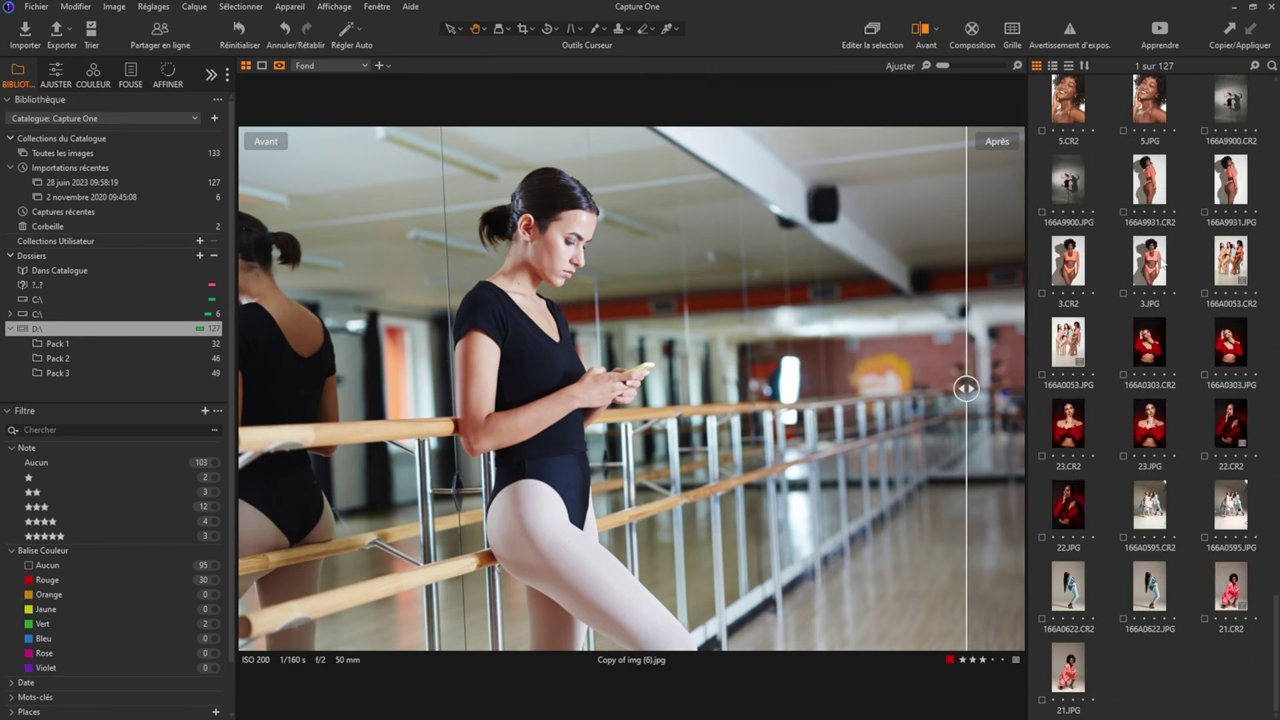
scroll(1163, 258, "down", 10)
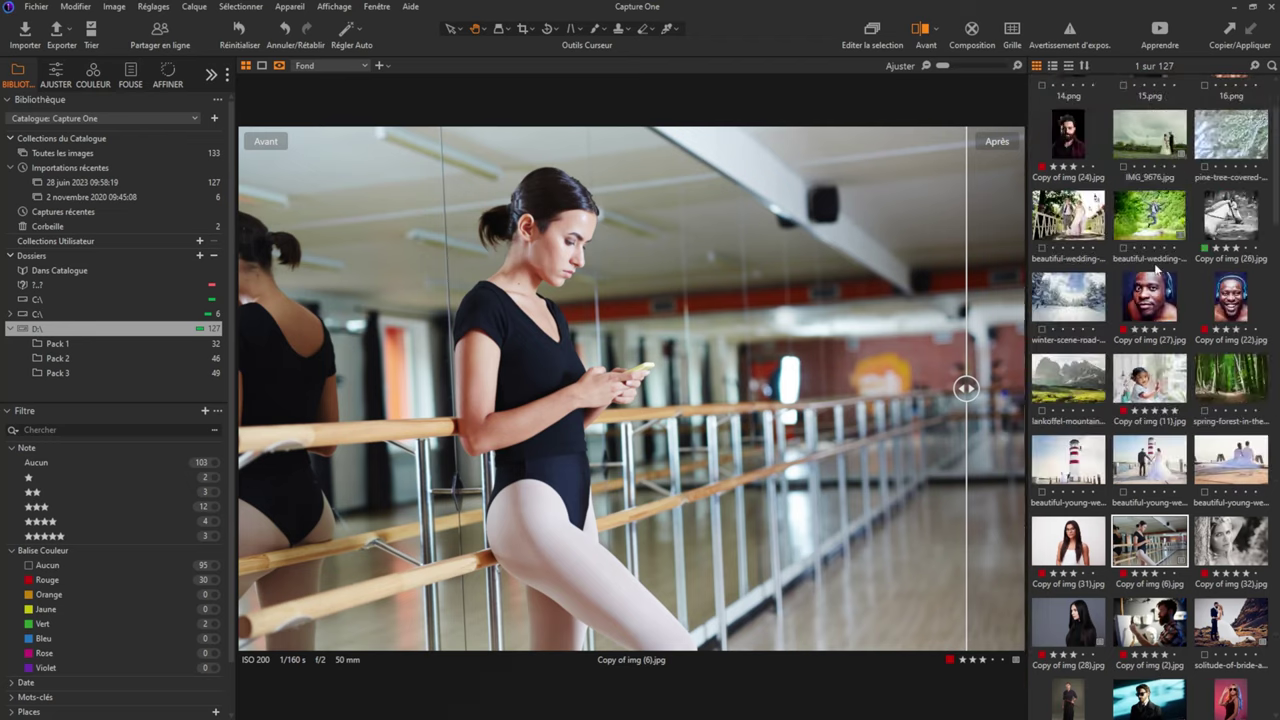
scroll(1166, 292, "down", 5)
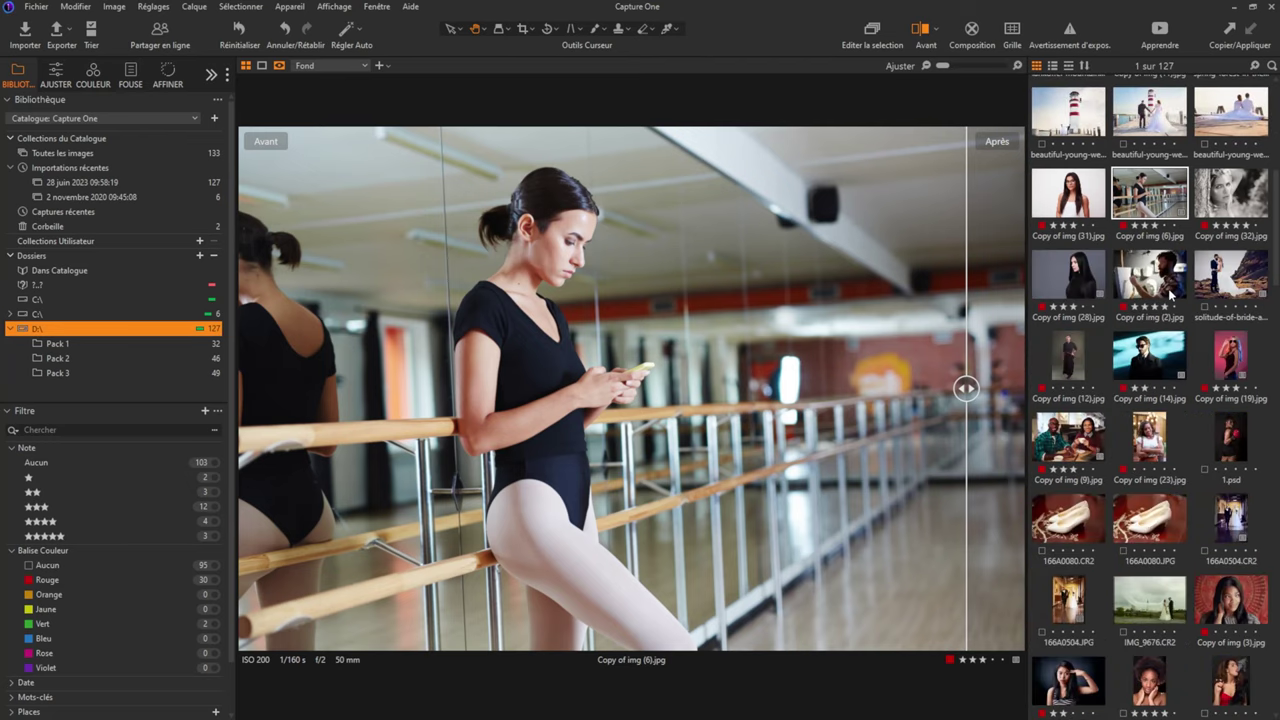
Step: Compare the before and after versions of 166A0504.CR2 and reset all of its adjustments
left_click(1216, 206)
left_click_drag(846, 390, 351, 383)
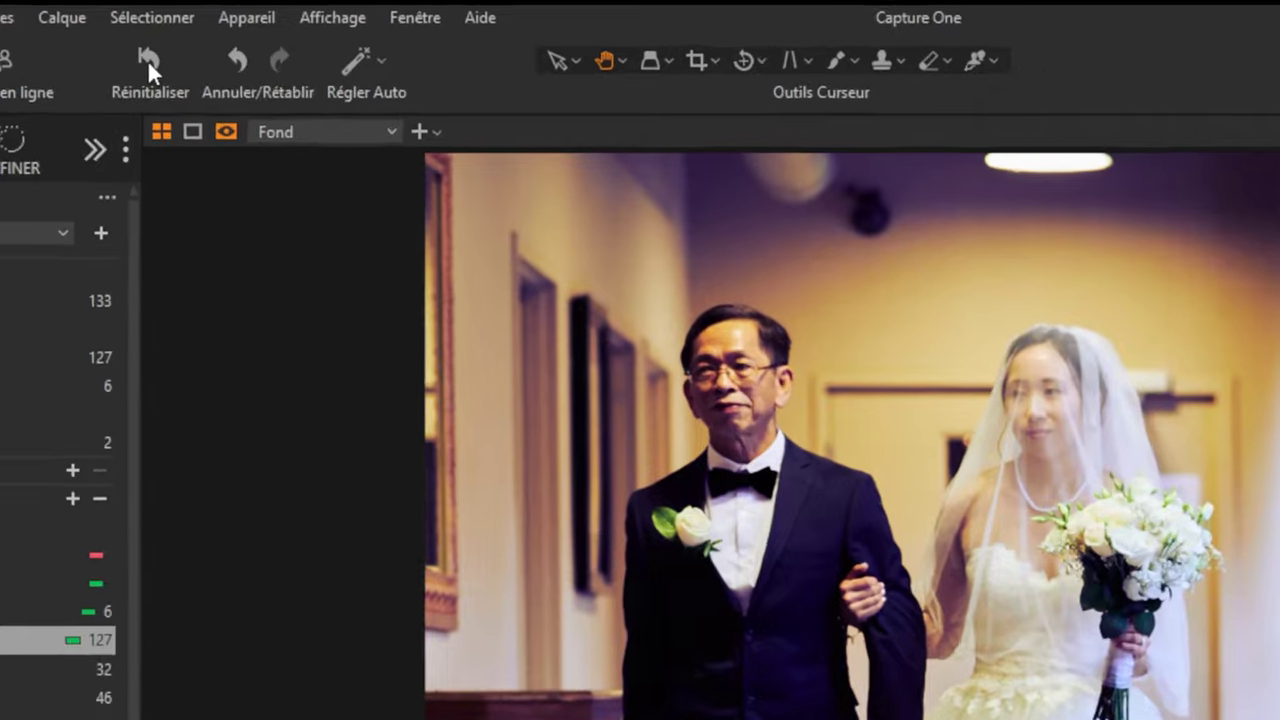
left_click(239, 29)
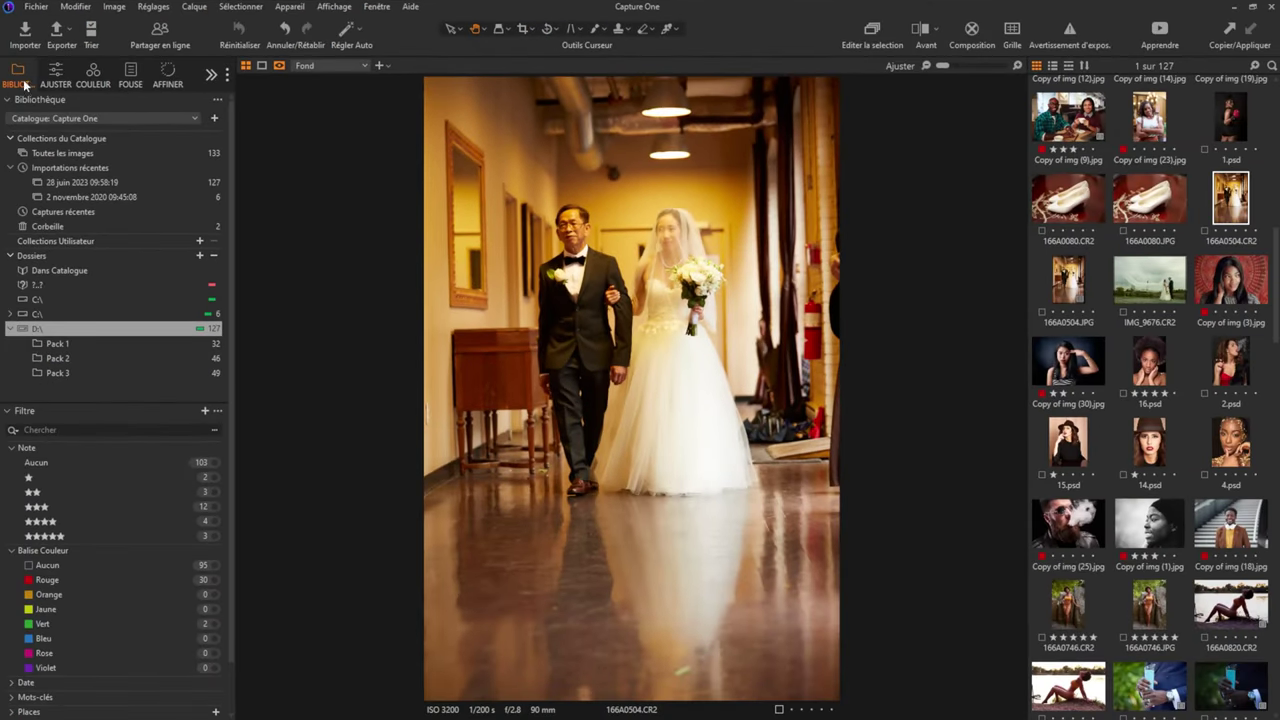
left_click(56, 72)
left_click(20, 74)
left_click(56, 72)
left_click(24, 70)
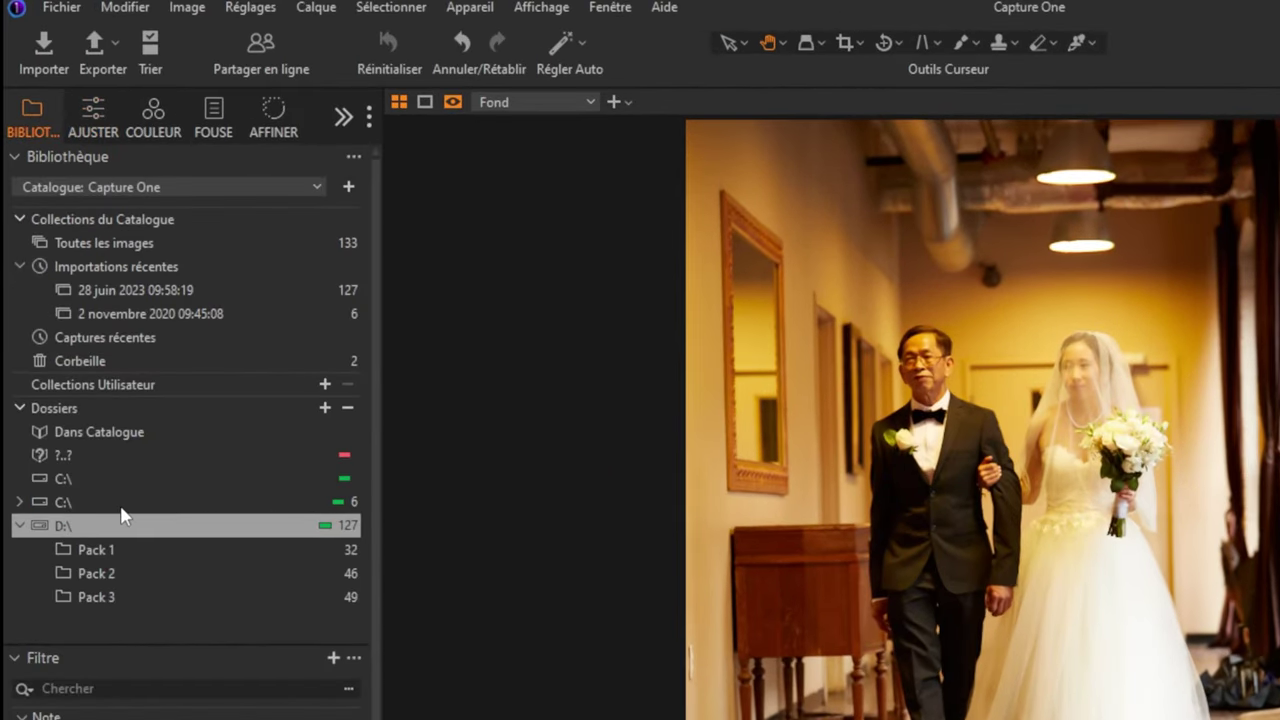
Step: View the photos in the Pack 1, Pack 2 and Pack 3 folders and return to the whole D:\ folder
left_click(122, 551)
left_click(130, 574)
left_click(128, 596)
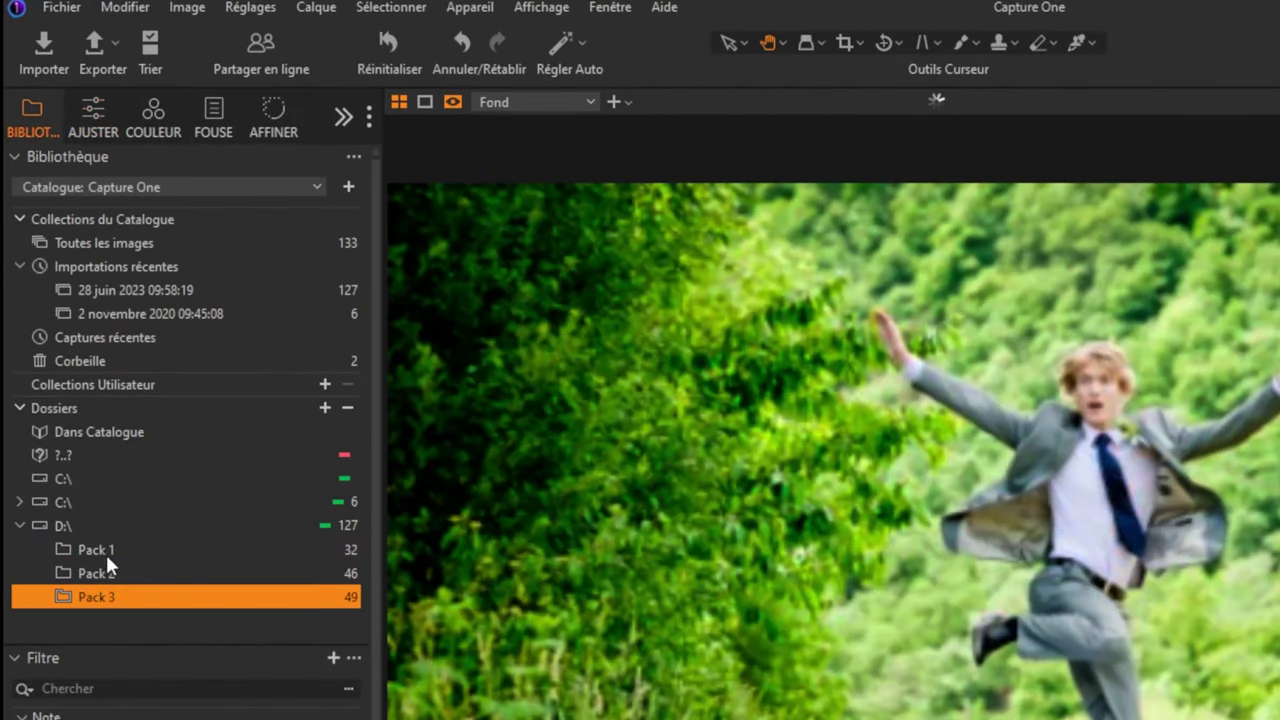
left_click(108, 524)
Step: Review the tools in the Ajuster set and switch to the custom FOUSE tool set
left_click(93, 115)
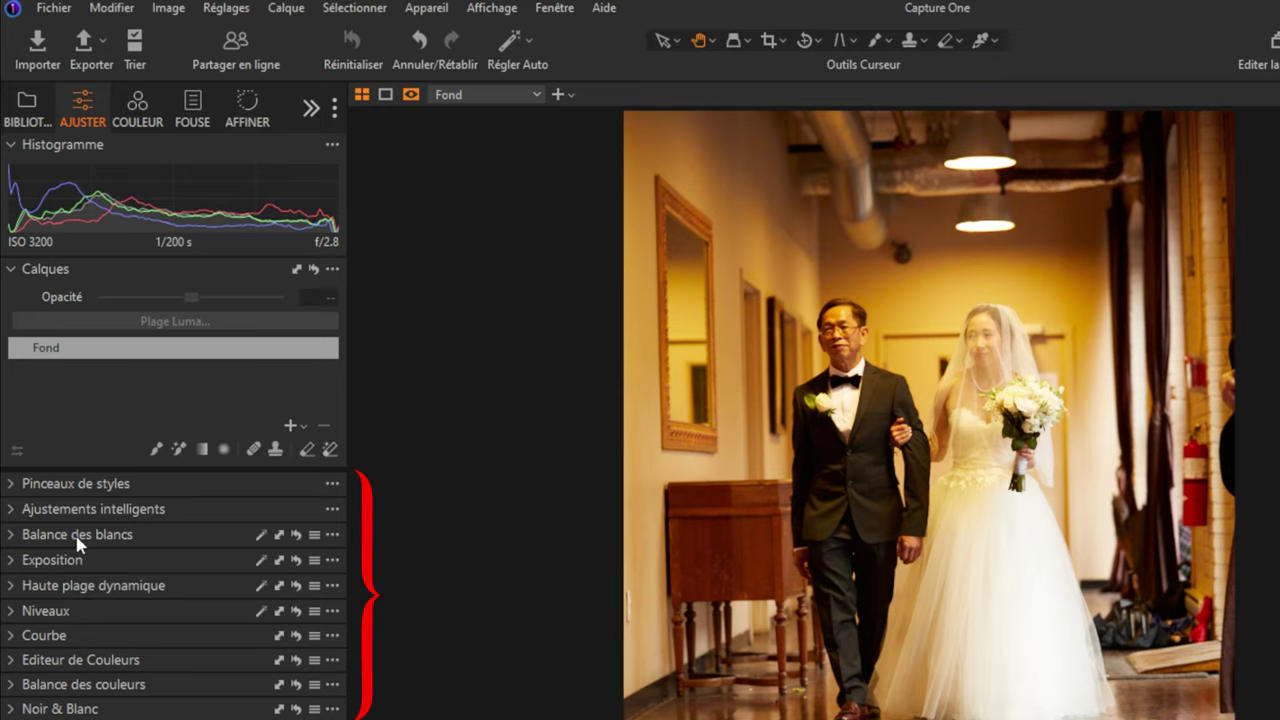
mouse_move(88, 543)
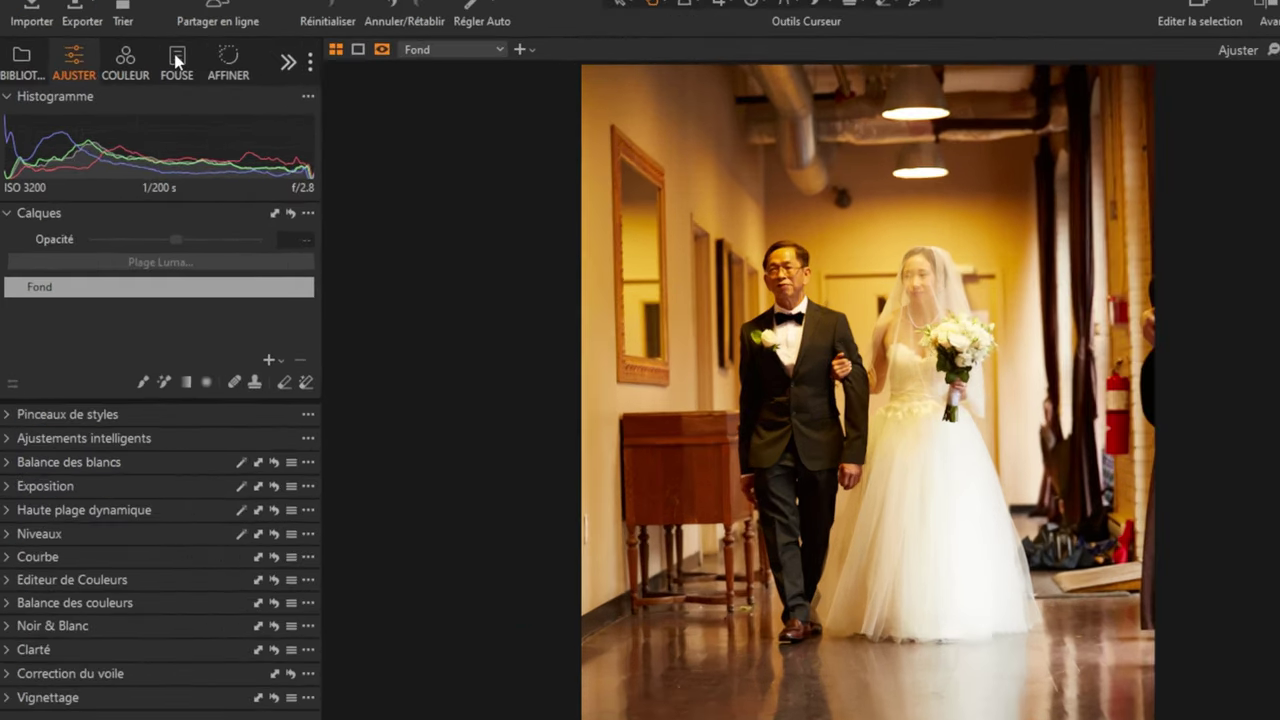
left_click(130, 76)
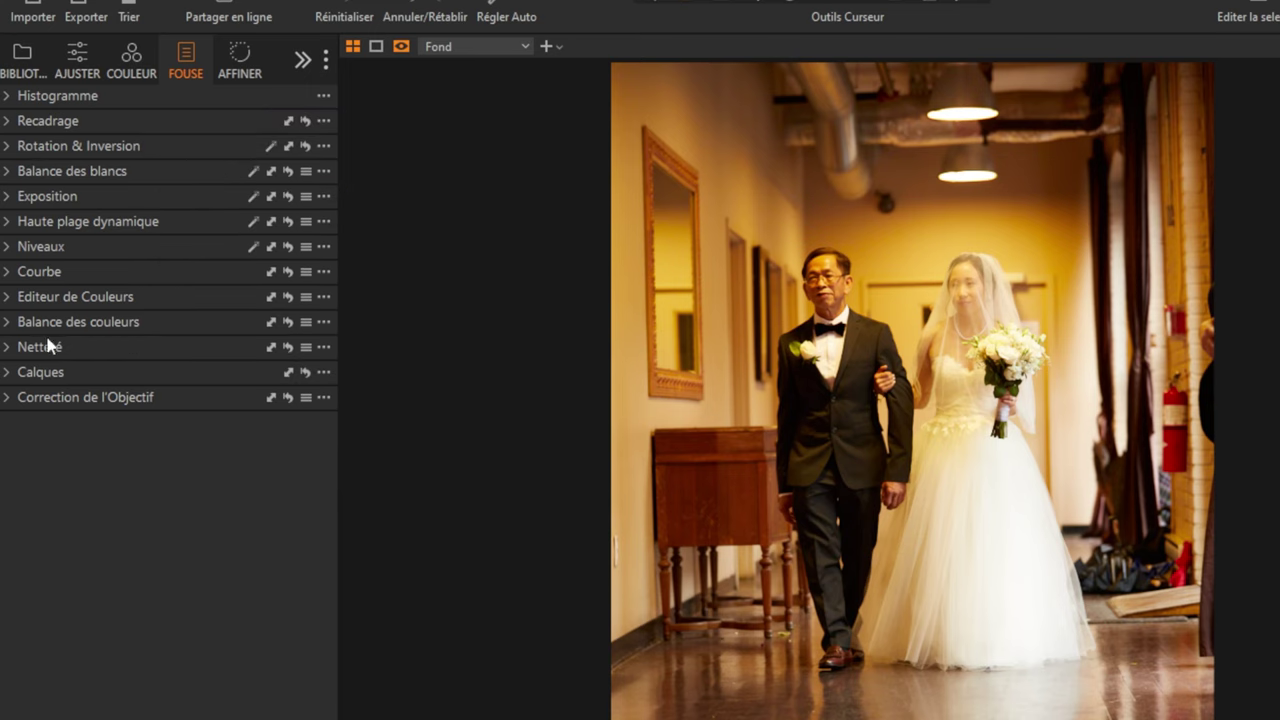
mouse_move(54, 345)
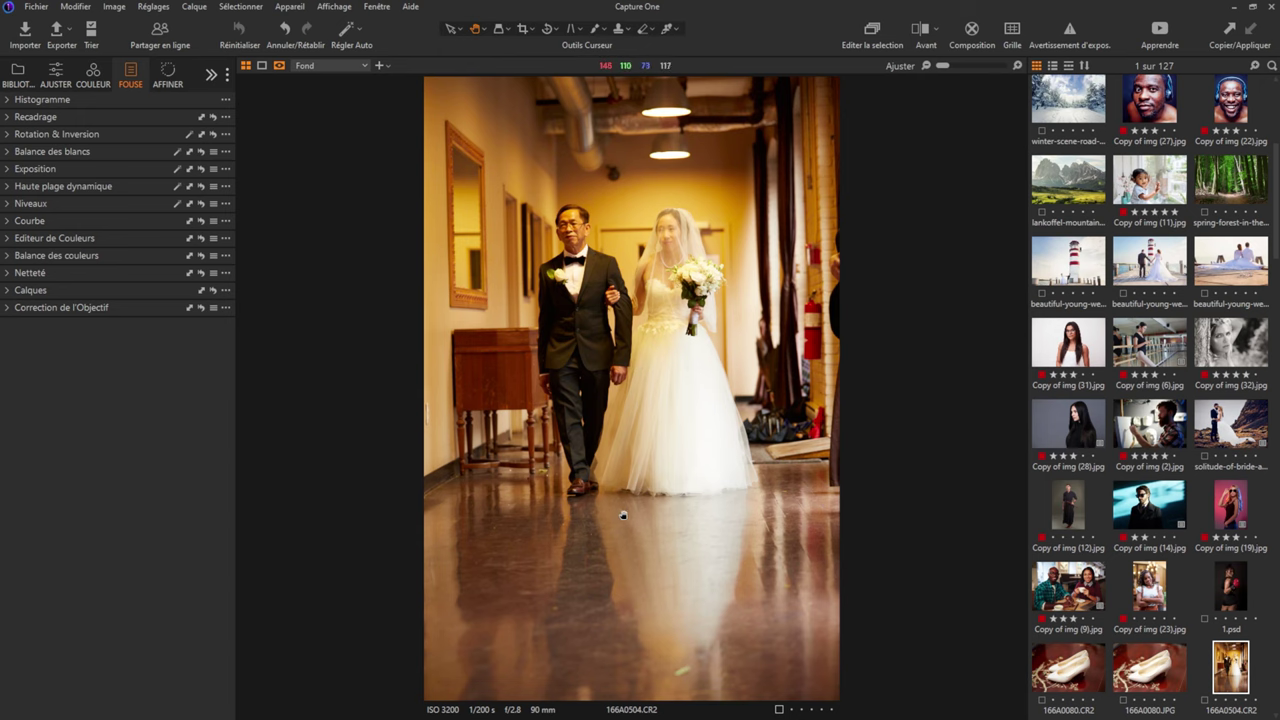
Step: Crop 166A0504.CR2 to a 4x5 ratio and shift the crop frame slightly upward over the couple
left_click(8, 118)
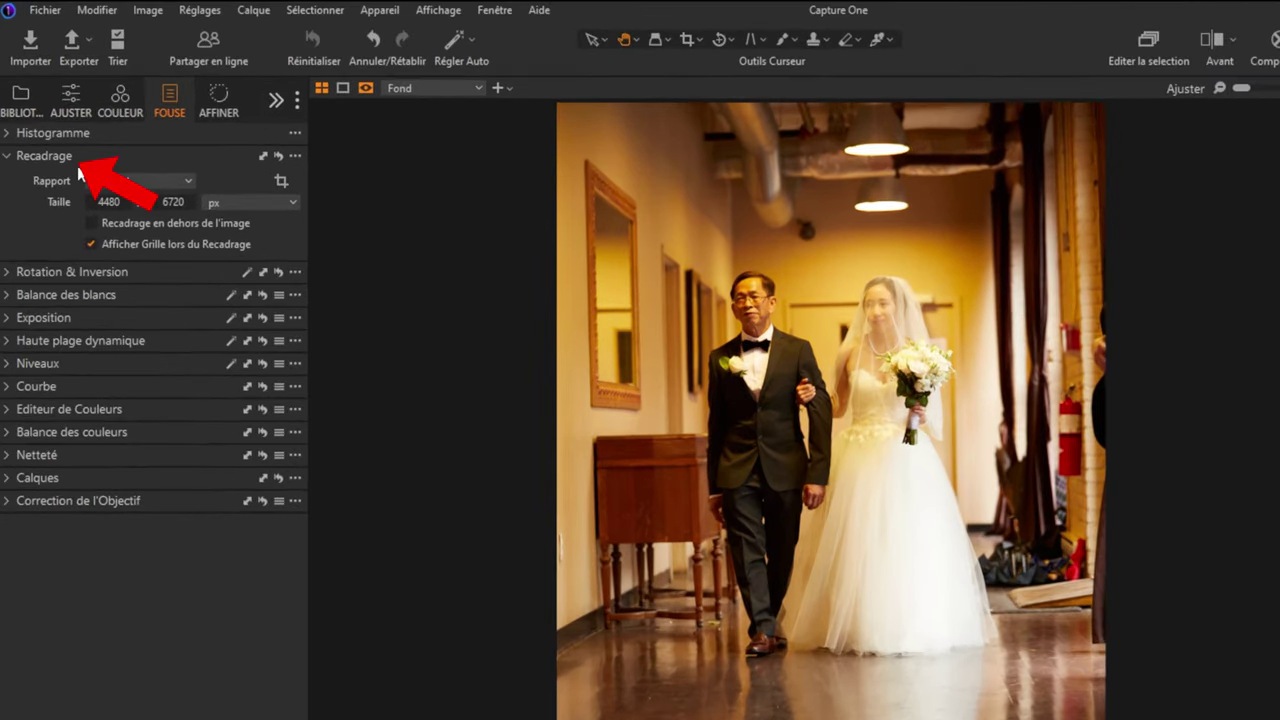
left_click(281, 181)
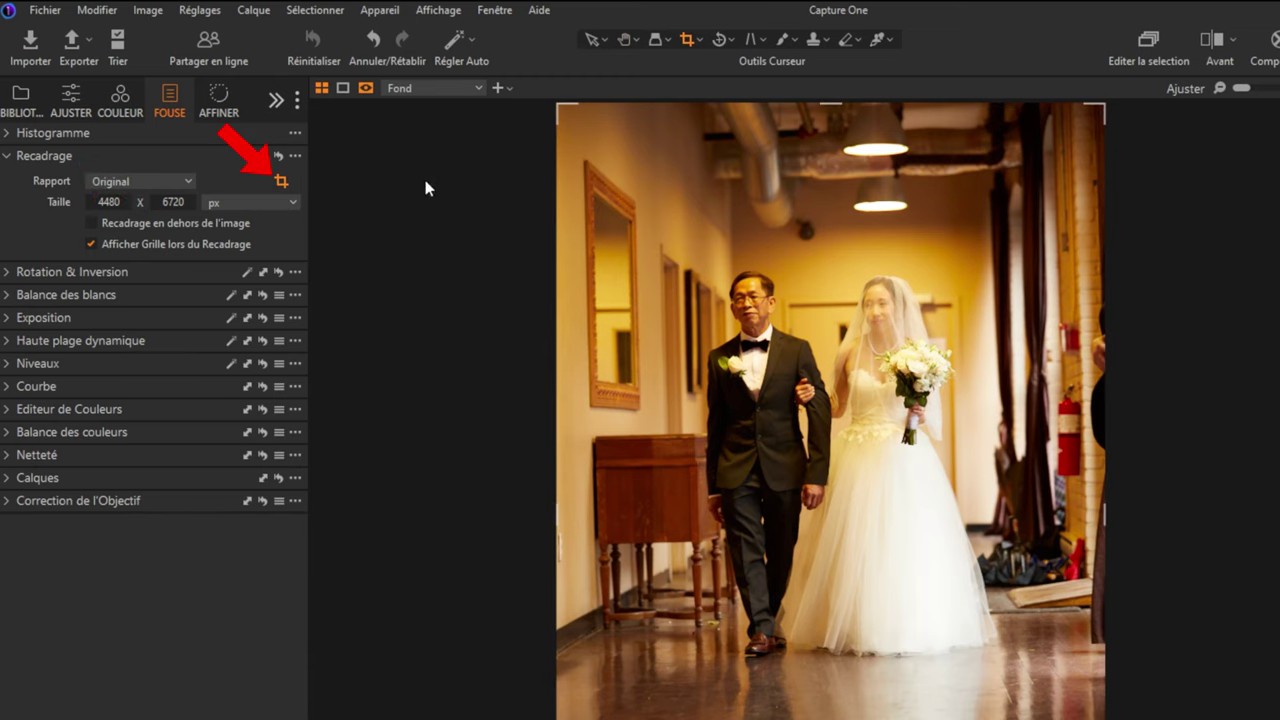
left_click(184, 181)
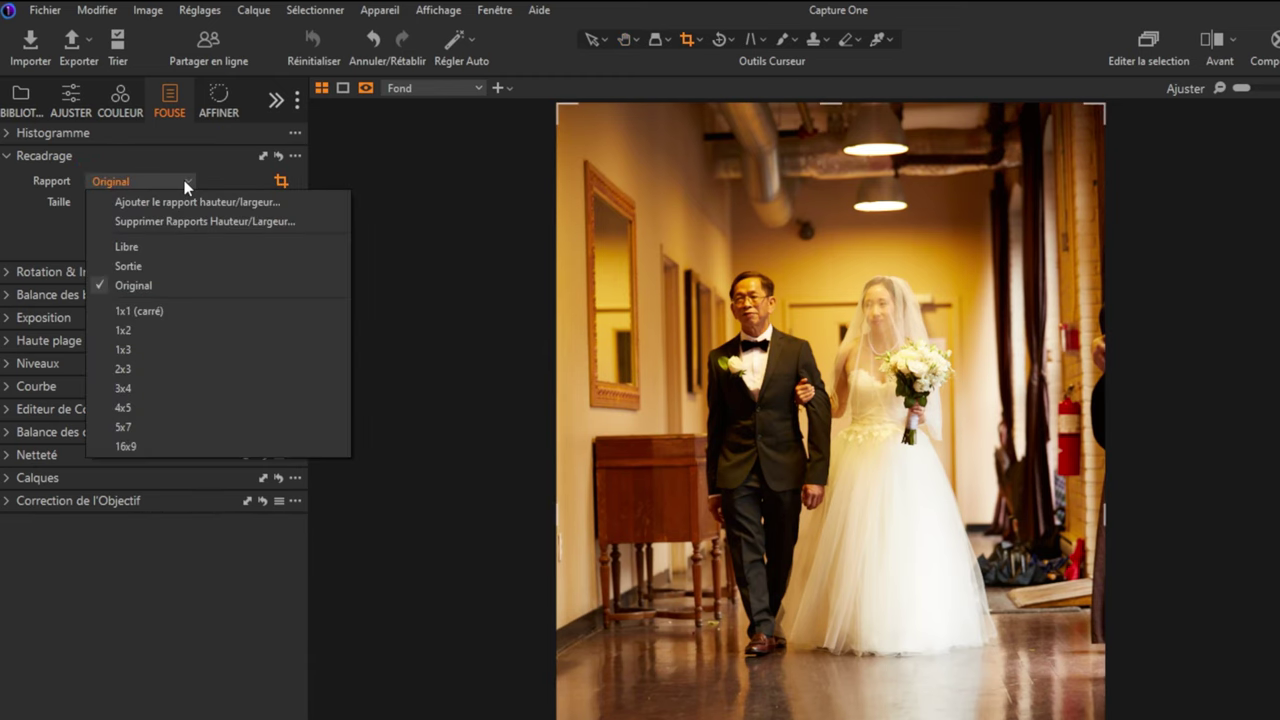
left_click(144, 408)
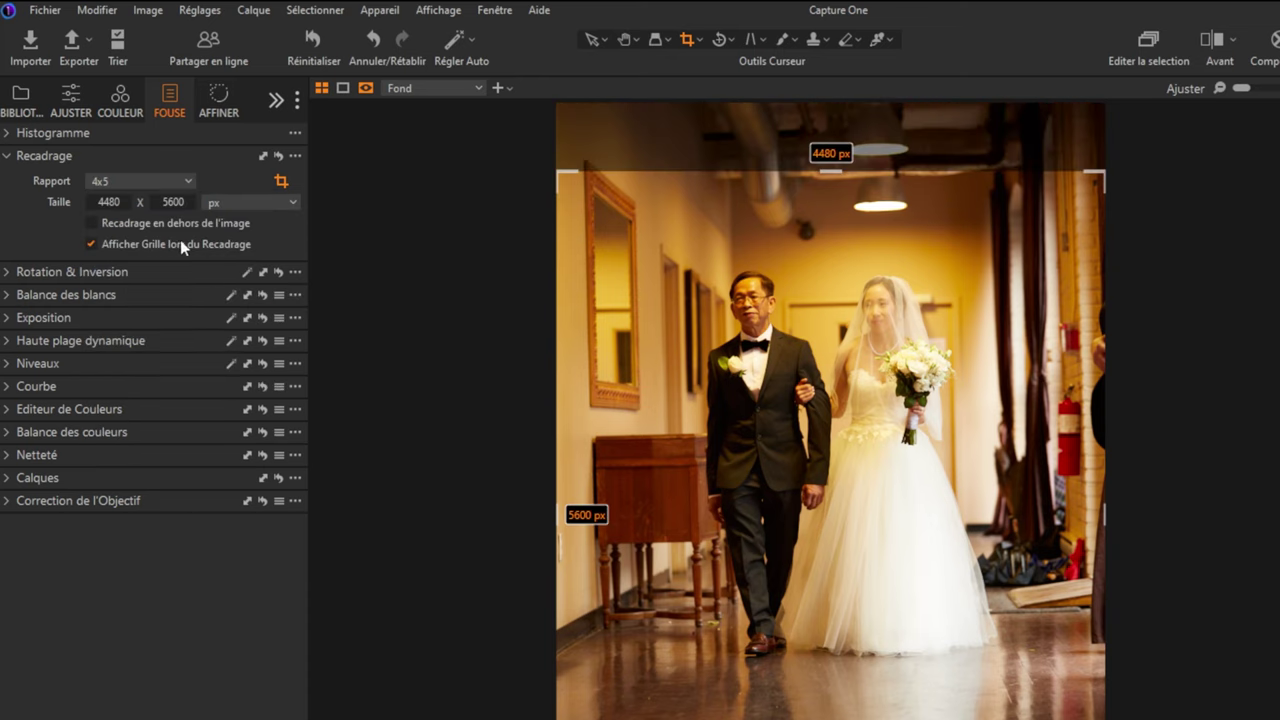
left_click_drag(826, 427, 844, 401)
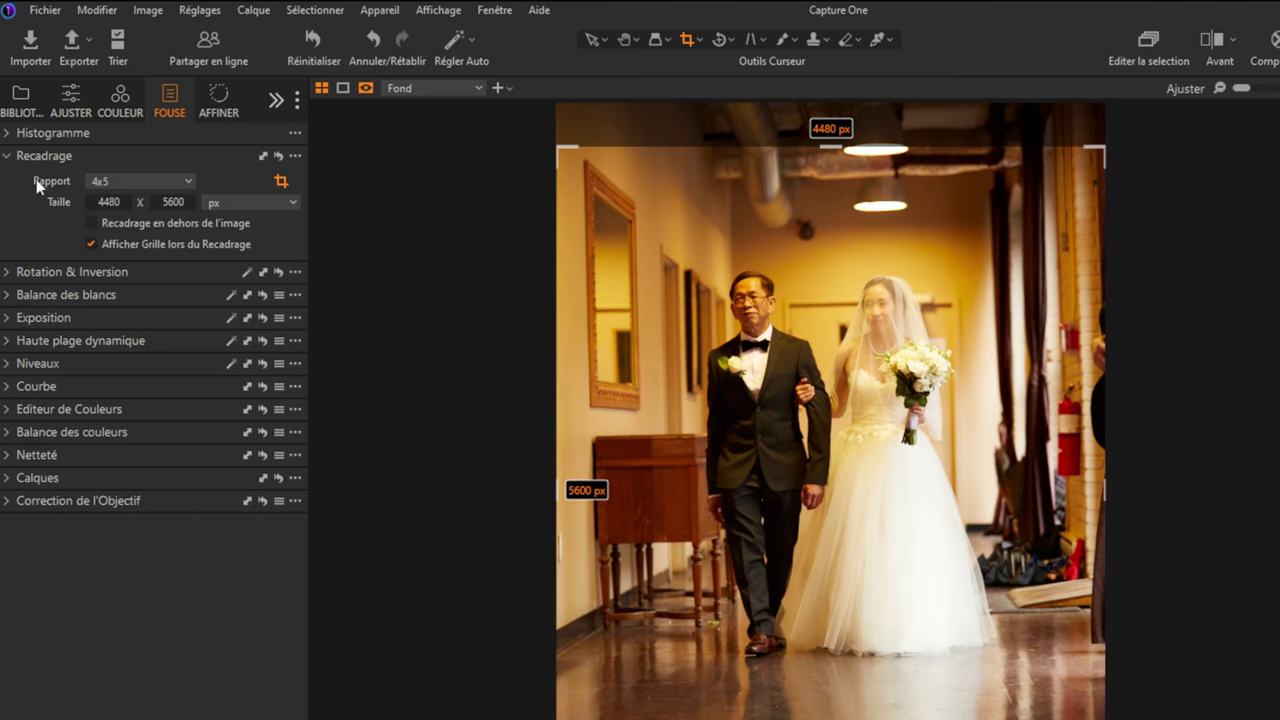
Step: Straighten the wedding photo with a freehand rotation of about 1.74 degrees and apply the crop
left_click(7, 156)
left_click(10, 179)
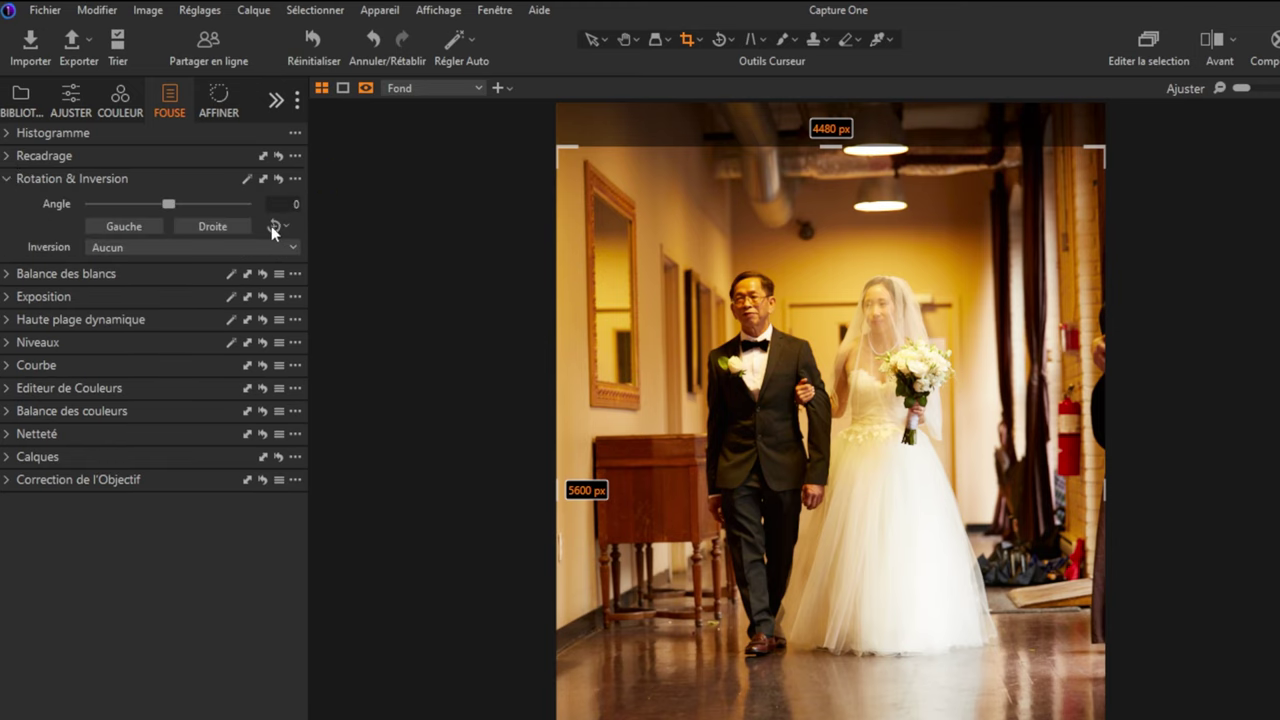
left_click(273, 226)
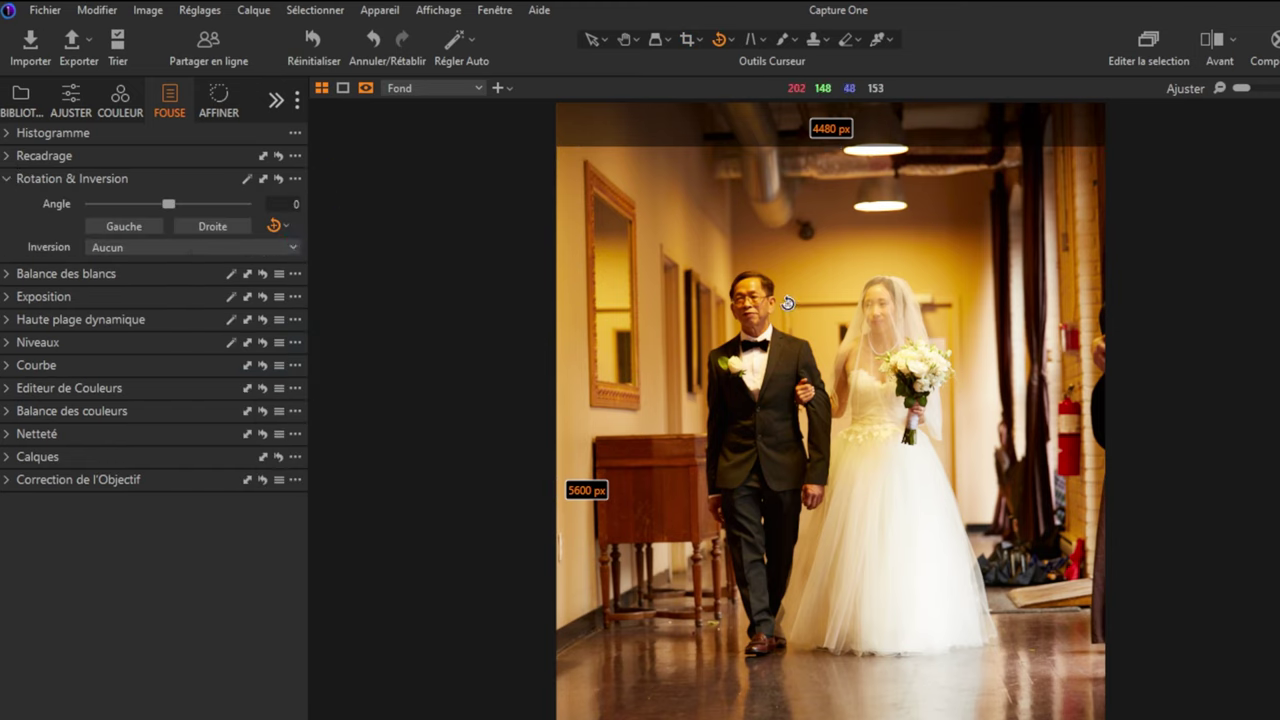
left_click_drag(788, 303, 961, 298)
left_click_drag(961, 298, 961, 298)
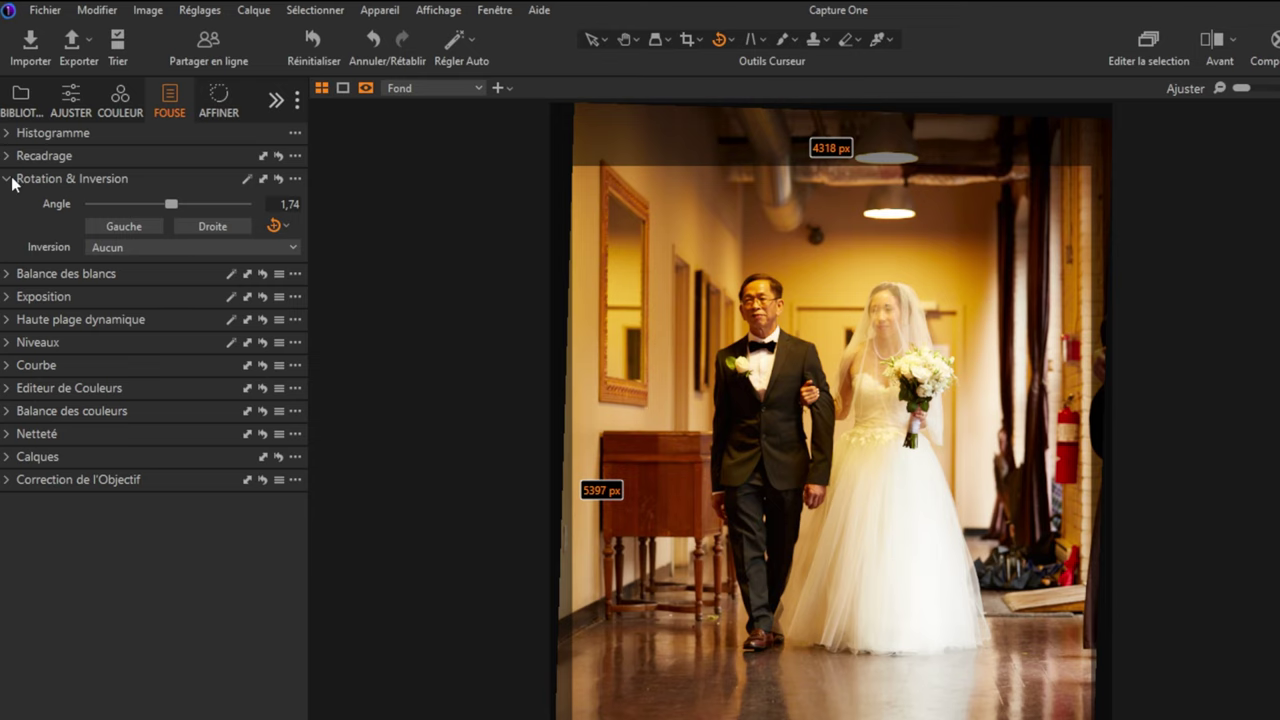
left_click(275, 227)
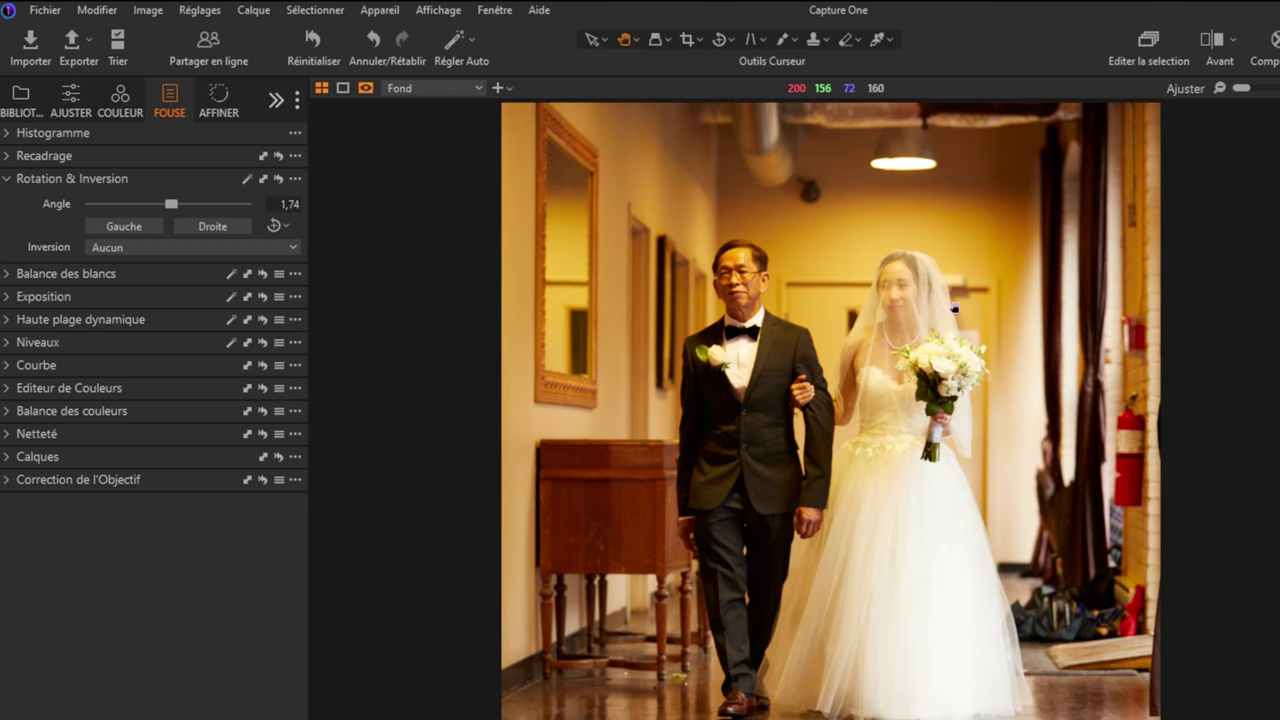
Step: Try a manual white balance of 3298 Kelvin with a Nuance of 3,8 on the wedding photo, and undo it
left_click(12, 179)
left_click(8, 202)
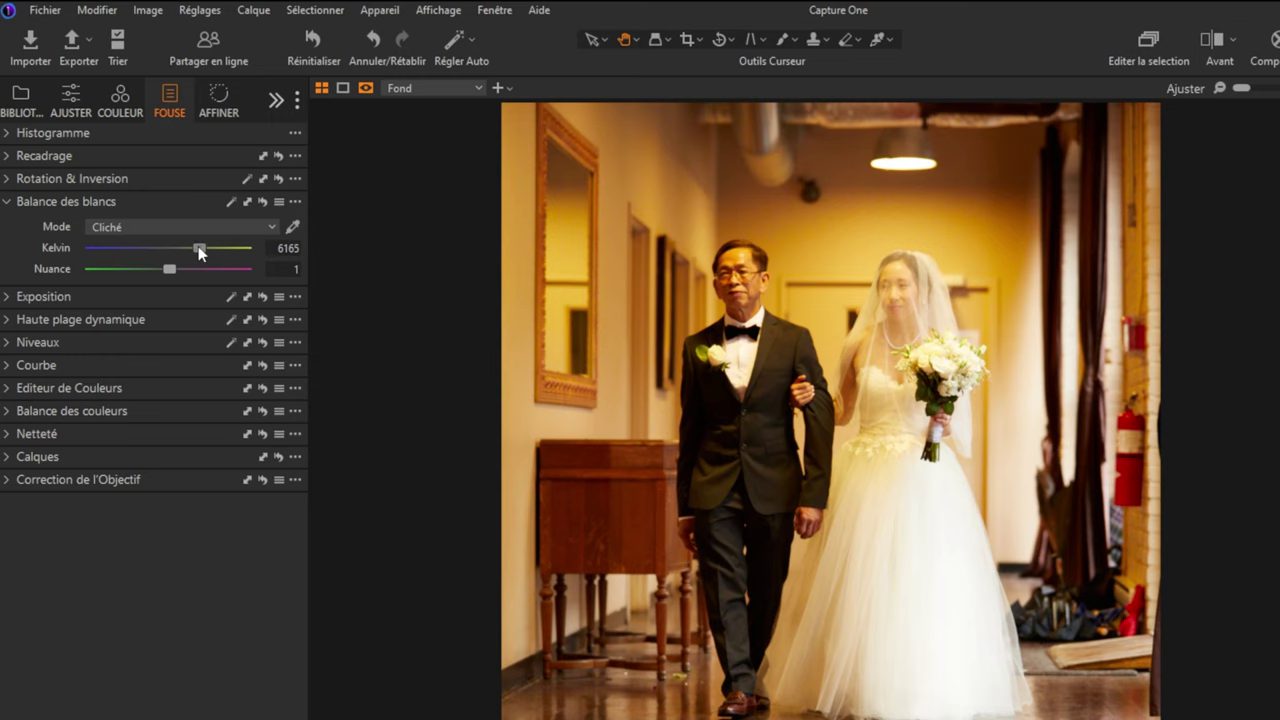
left_click_drag(198, 246, 156, 267)
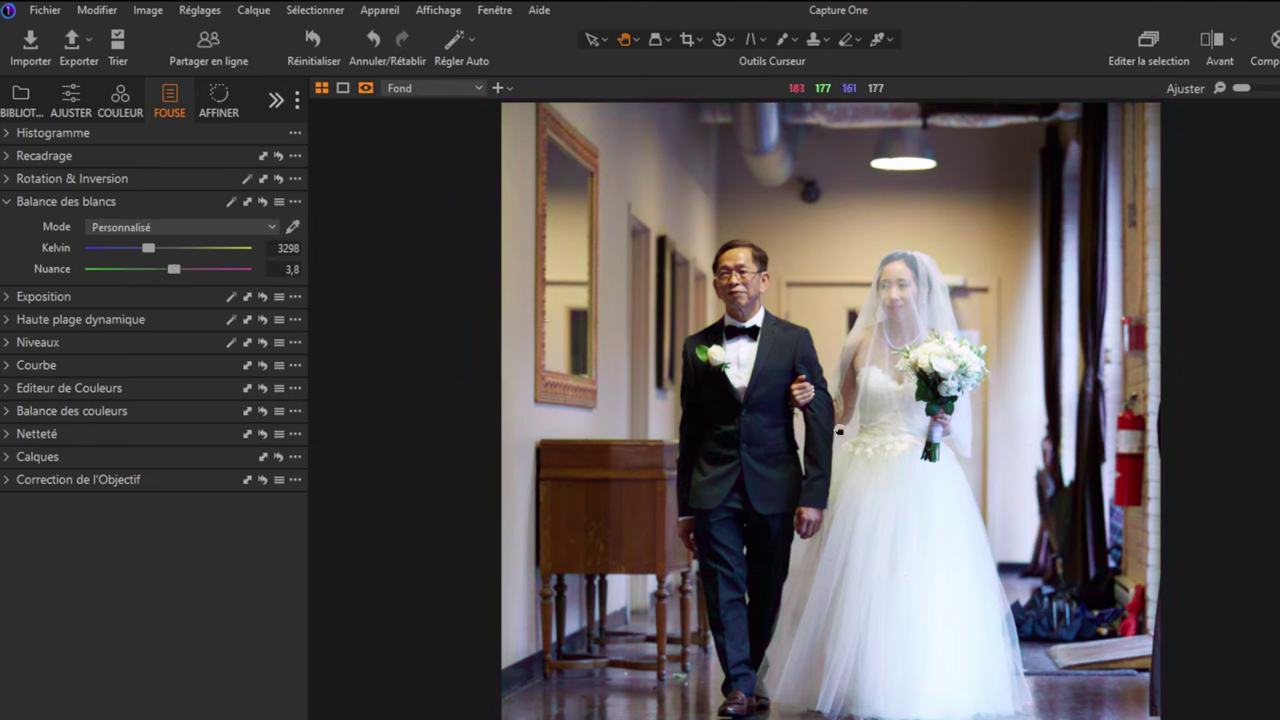
key("ctrl+z")
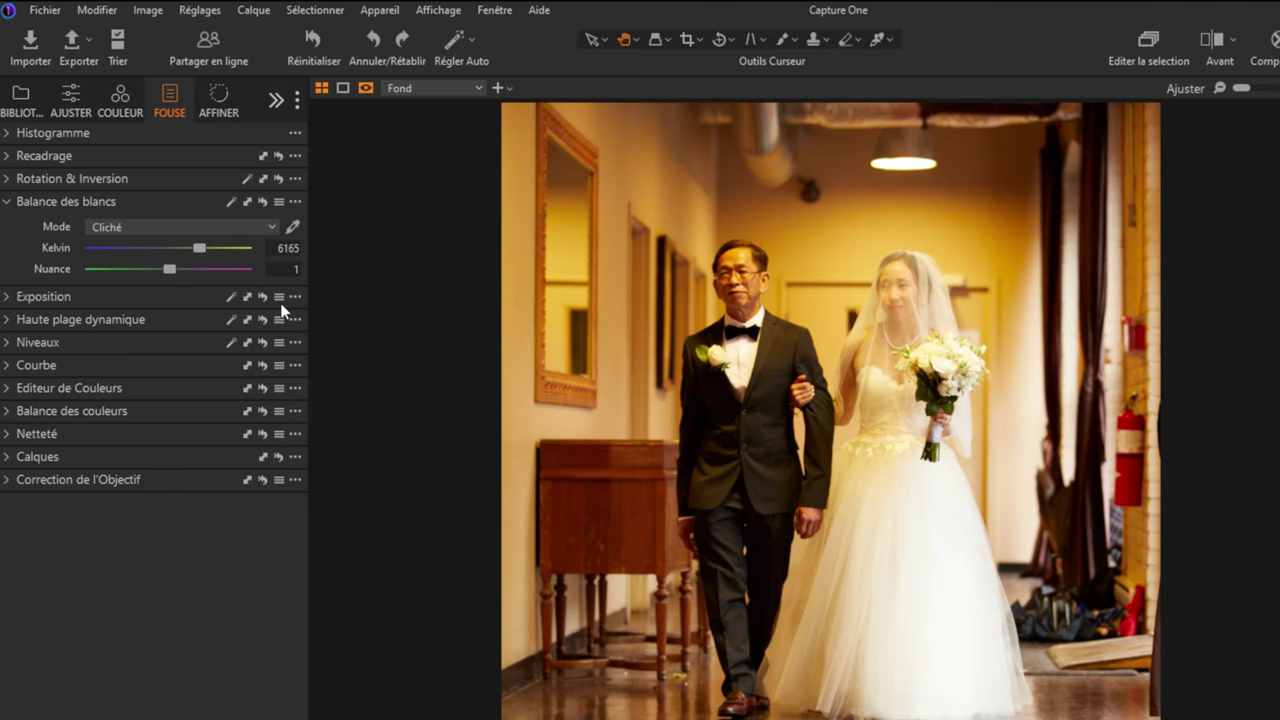
Step: Correct the white balance by sampling the bride's white dress with the picker, and review the available white balance presets
left_click(292, 228)
left_click(836, 641)
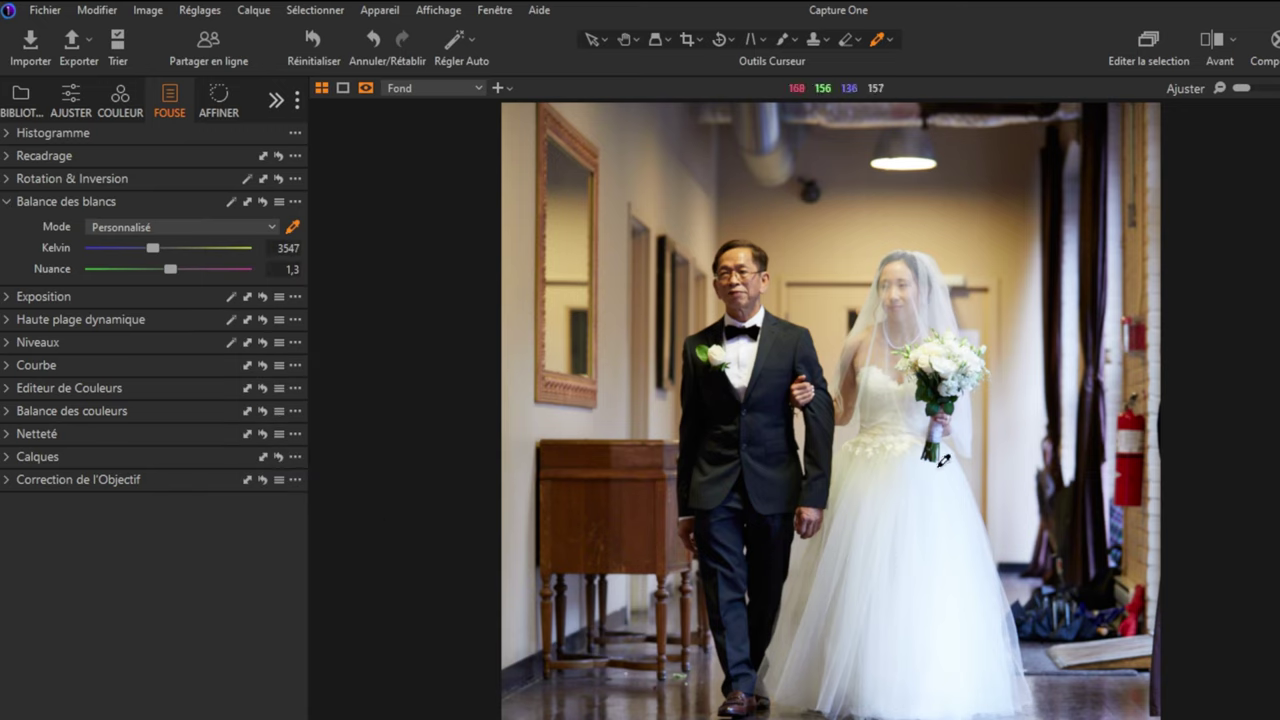
left_click(274, 228)
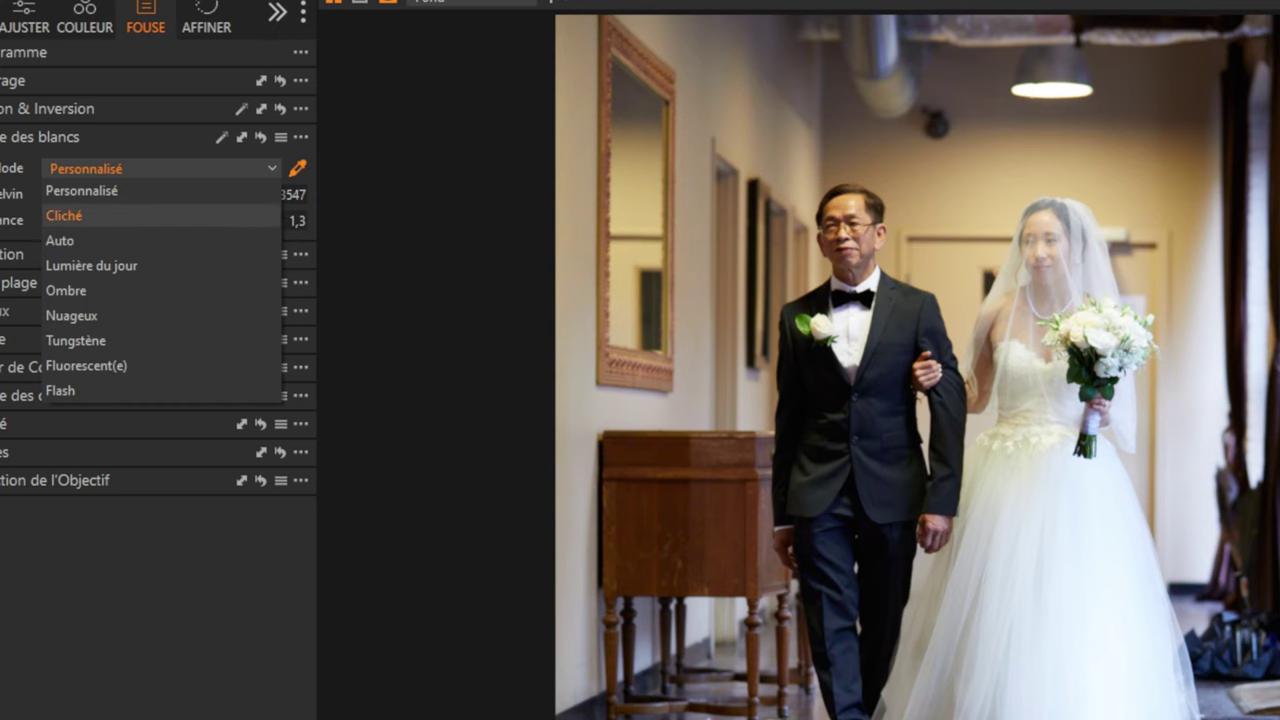
key("Escape")
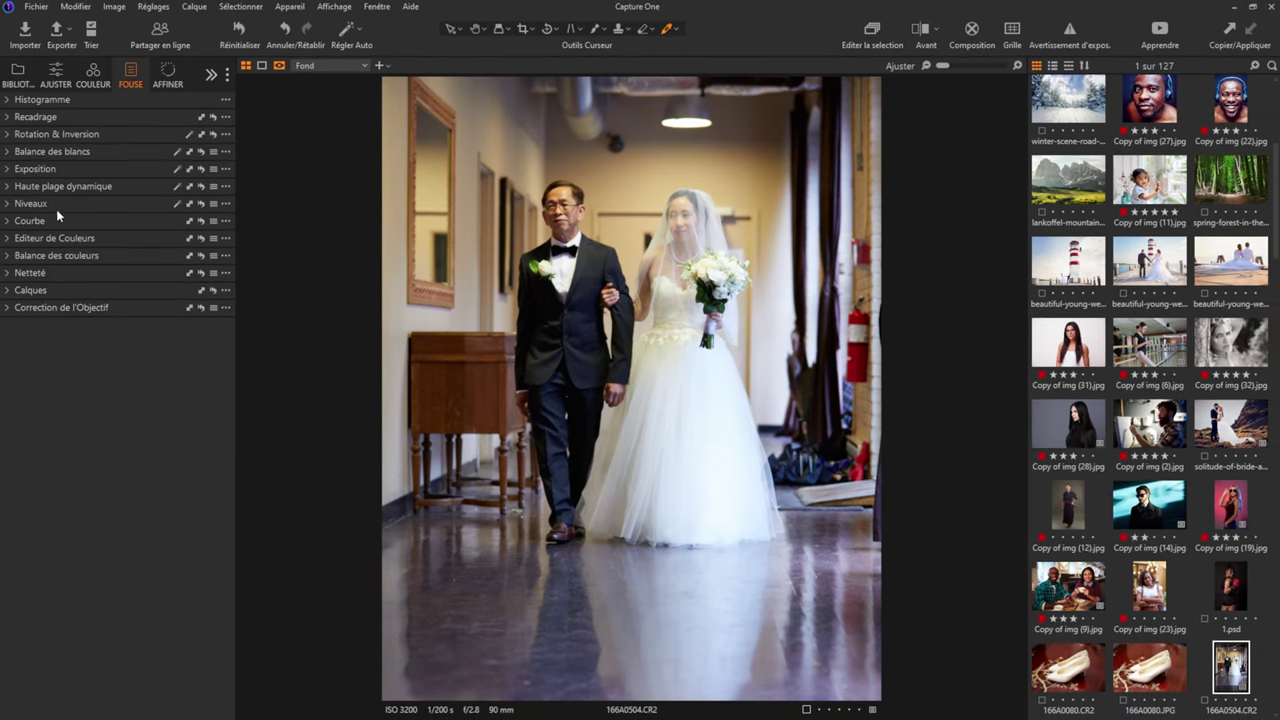
Step: Raise Contraste to 17 in the Exposition tool and temporarily reset the tool several times to compare the photo without it
left_click(9, 172)
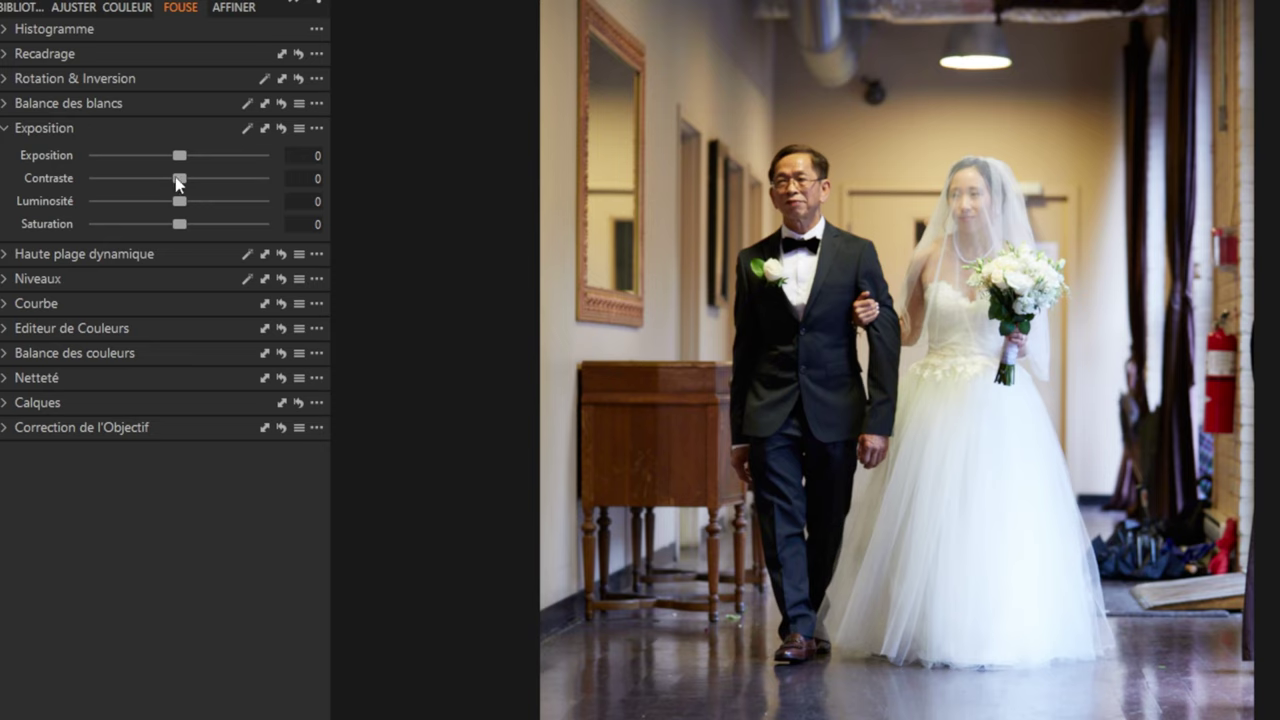
left_click_drag(181, 181, 209, 183)
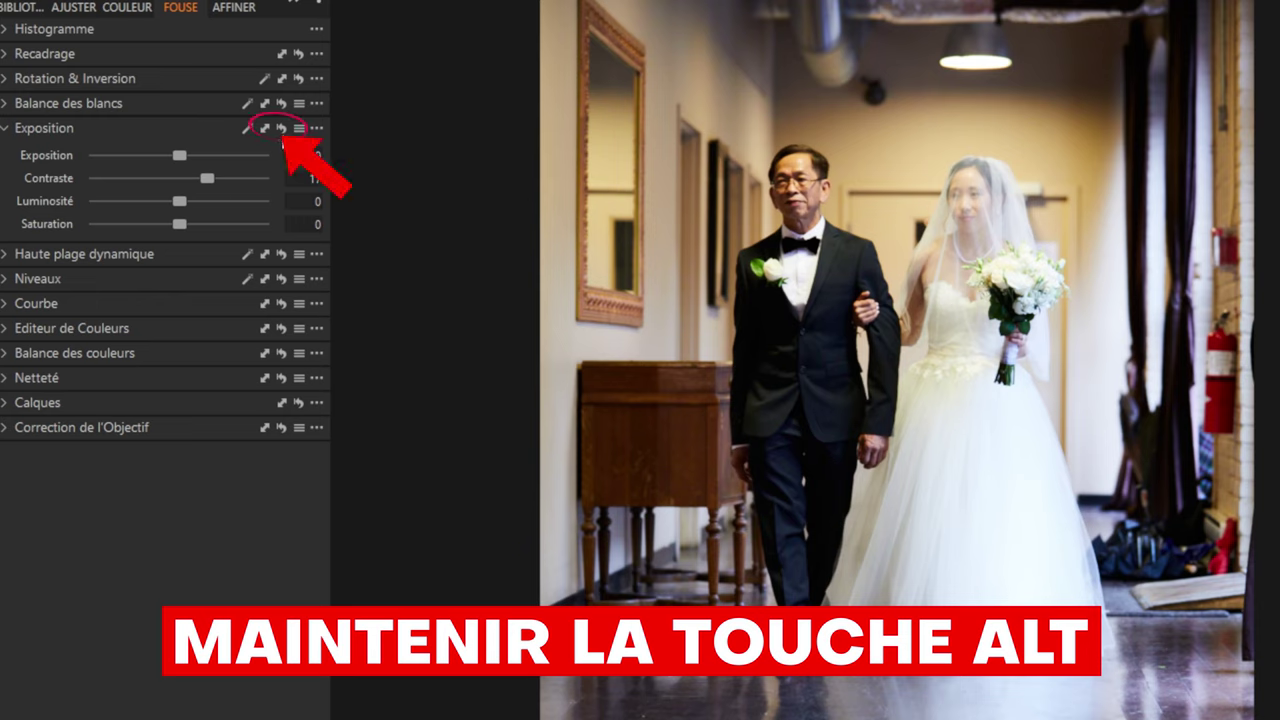
left_click(281, 128, "alt")
left_click(281, 128, "alt")
left_click(281, 128, "alt")
left_click(281, 128, "alt")
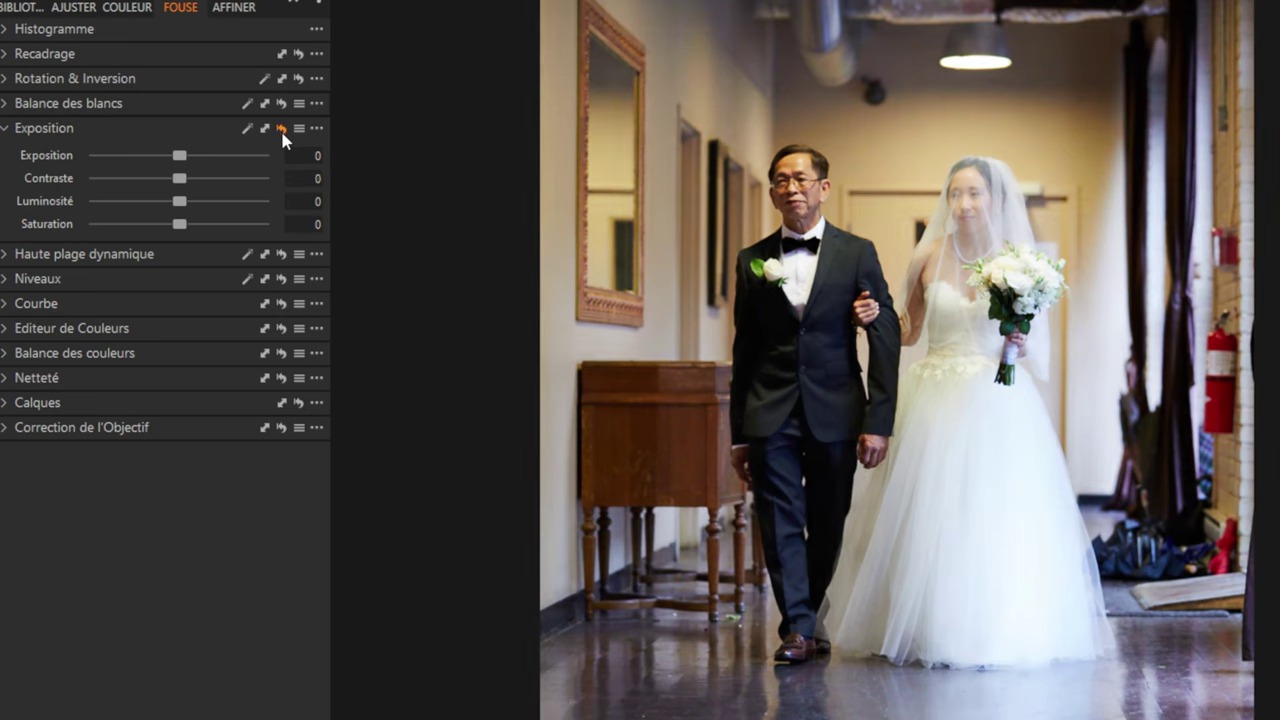
left_click(281, 130, "alt")
left_click(281, 130, "alt")
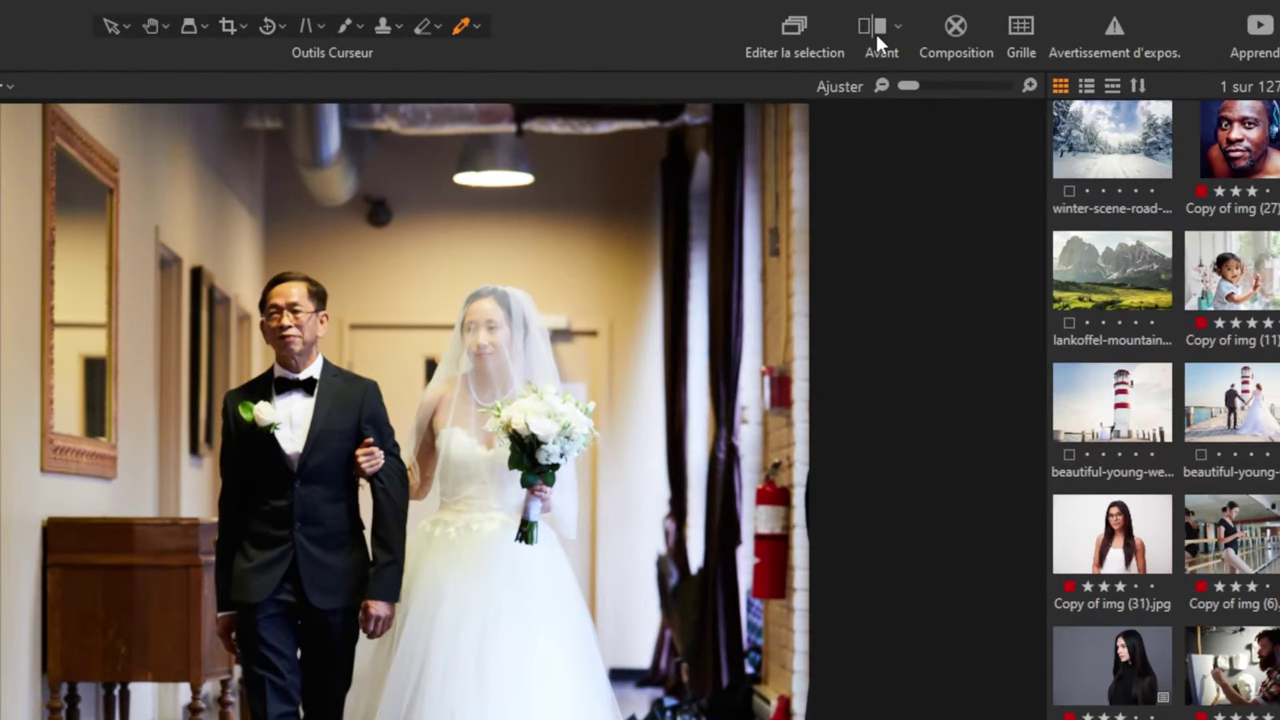
Step: Compare the original and edited photo with the split before/after view, sweeping the divider across the image
left_click(921, 32)
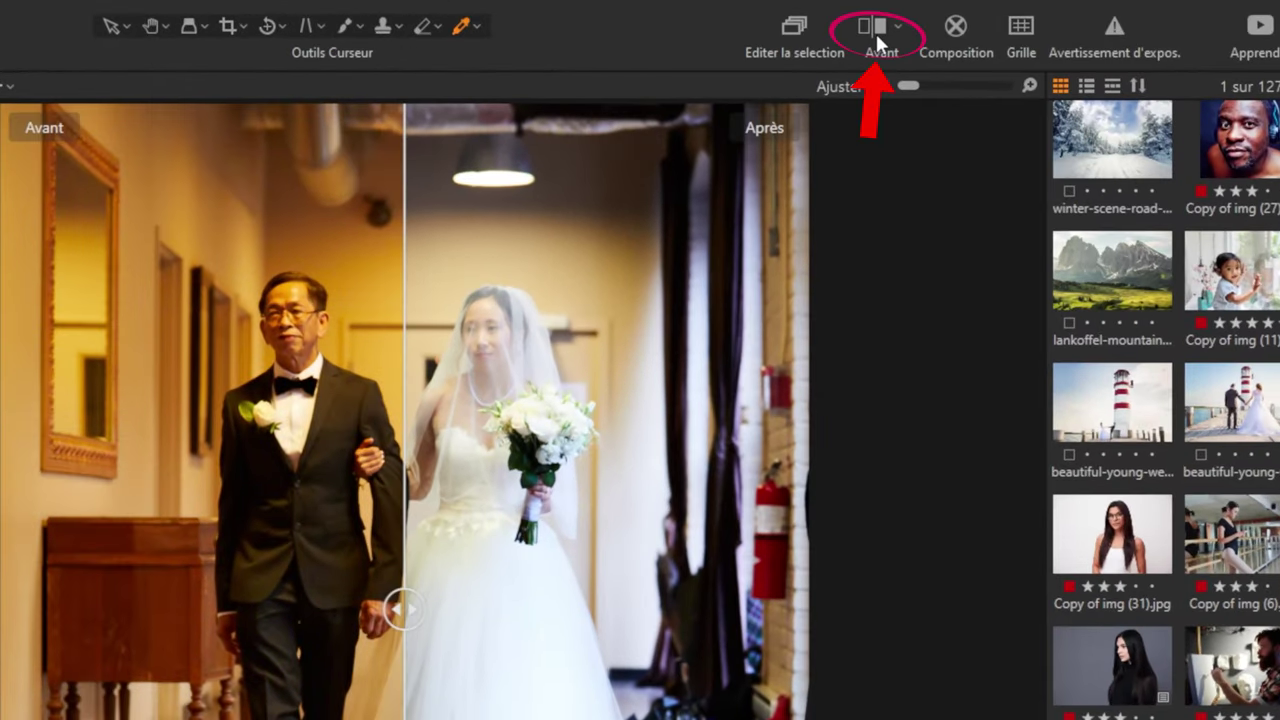
left_click_drag(400, 608, 752, 597)
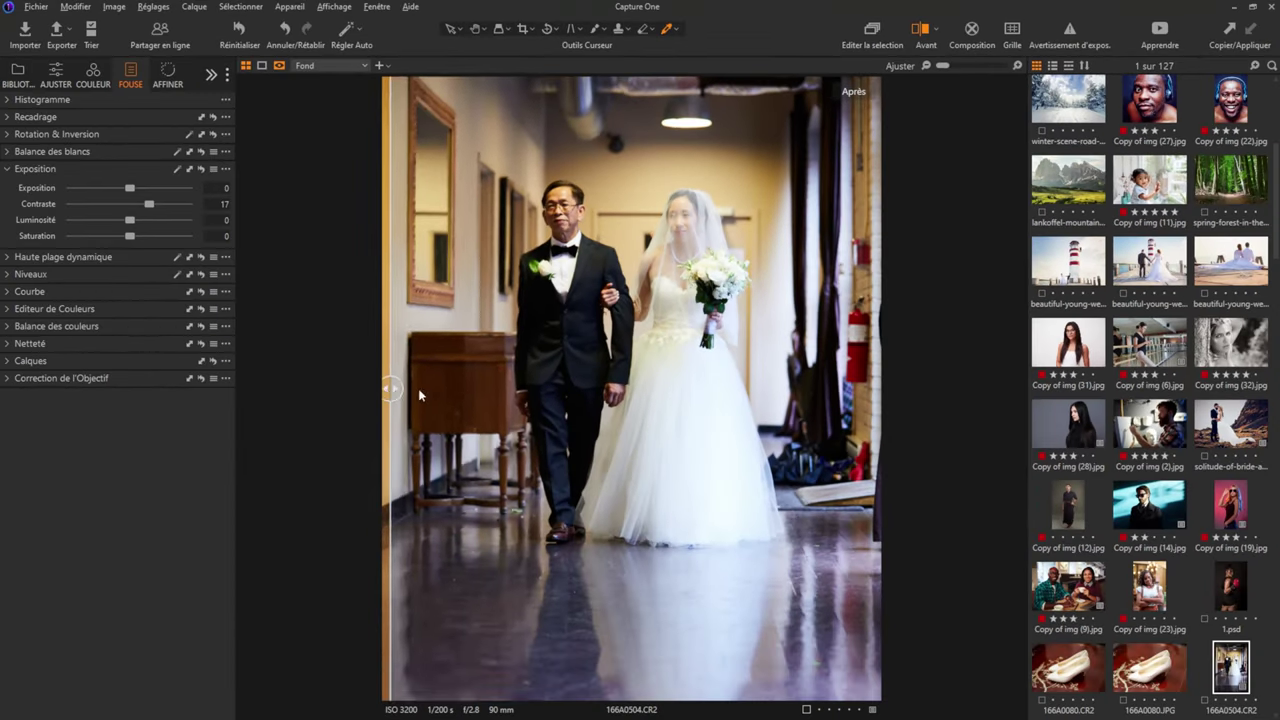
left_click_drag(842, 389, 323, 394)
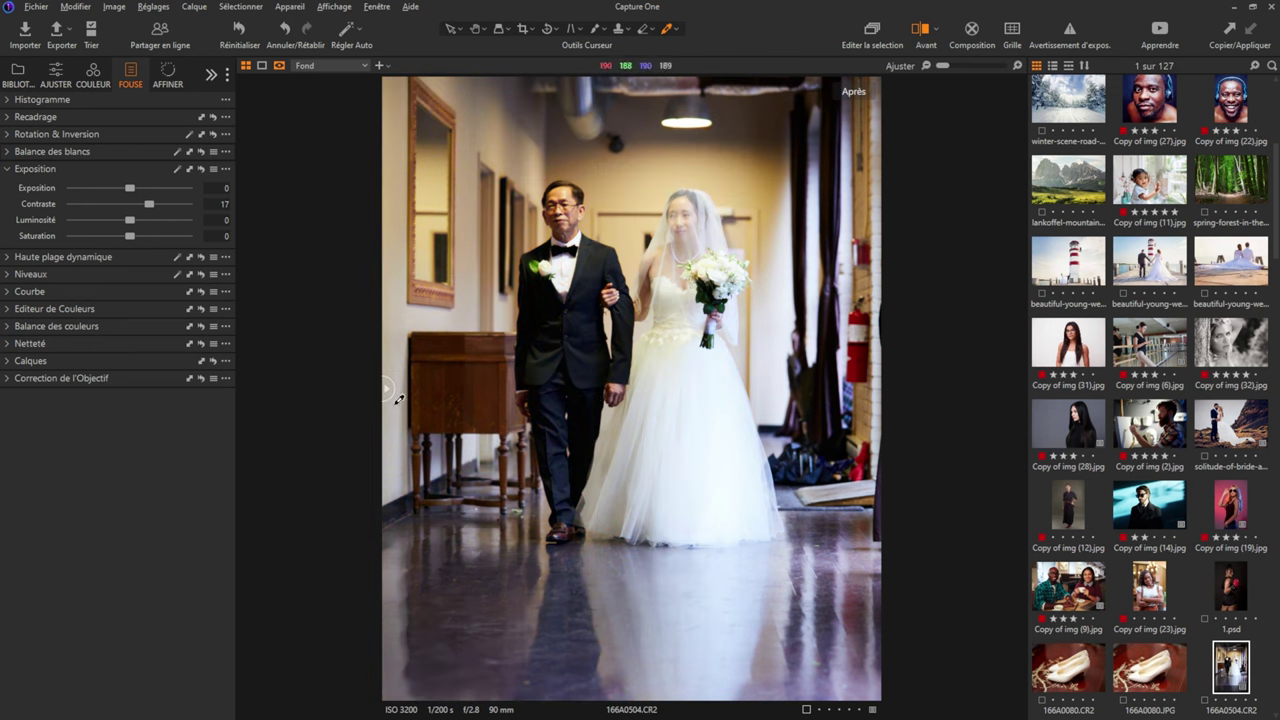
left_click_drag(386, 387, 471, 388)
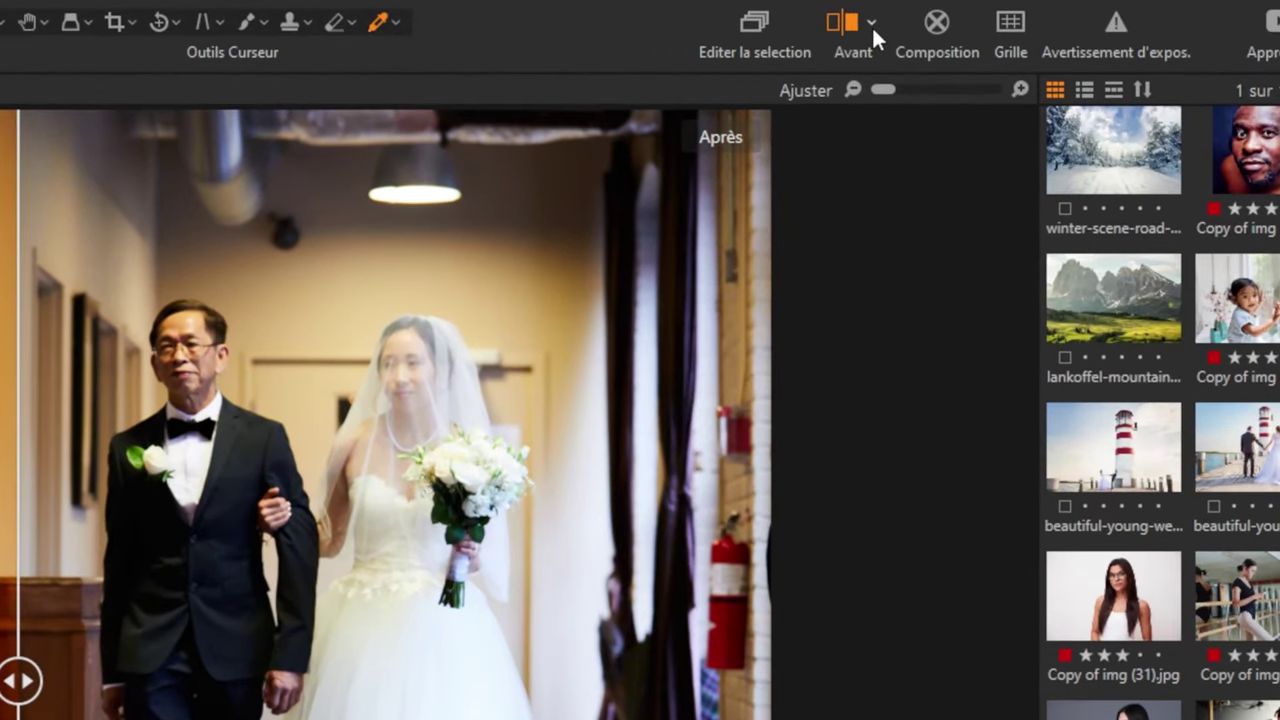
Step: Switch the before/after comparison to Vue Complète and toggle it repeatedly between the original and the edited photo, ending with it off
left_click(937, 31)
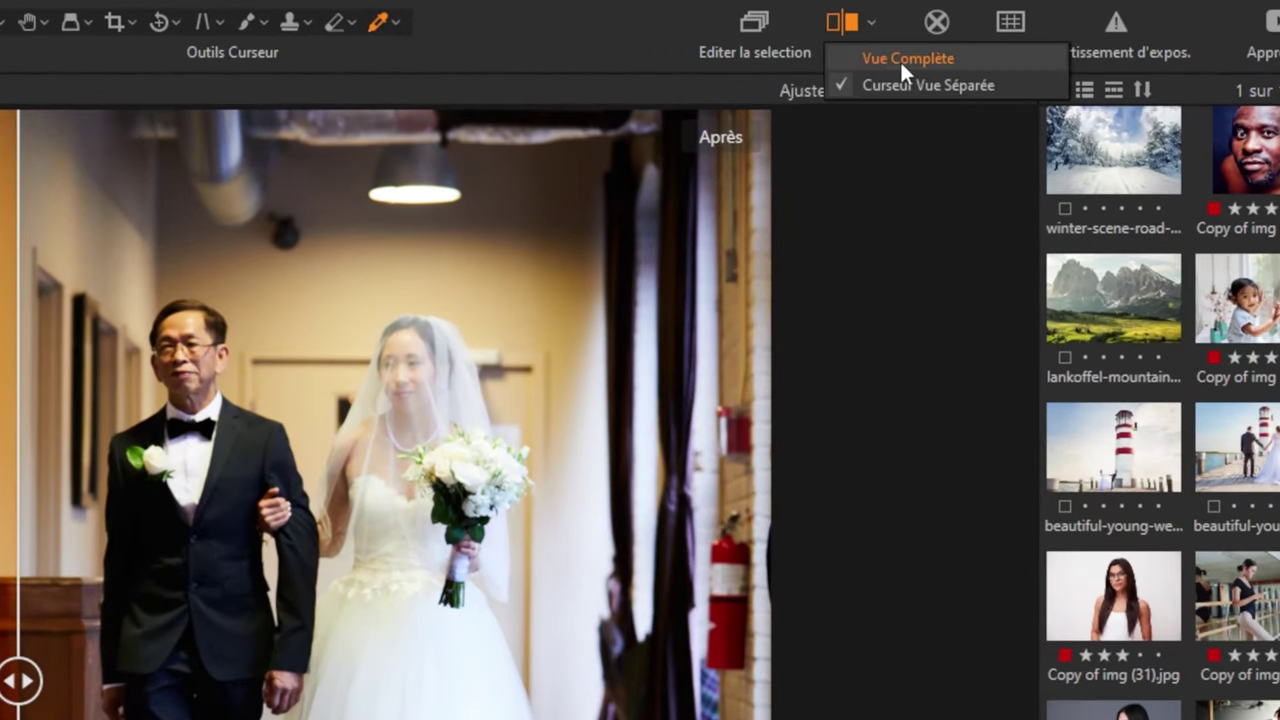
left_click(887, 62)
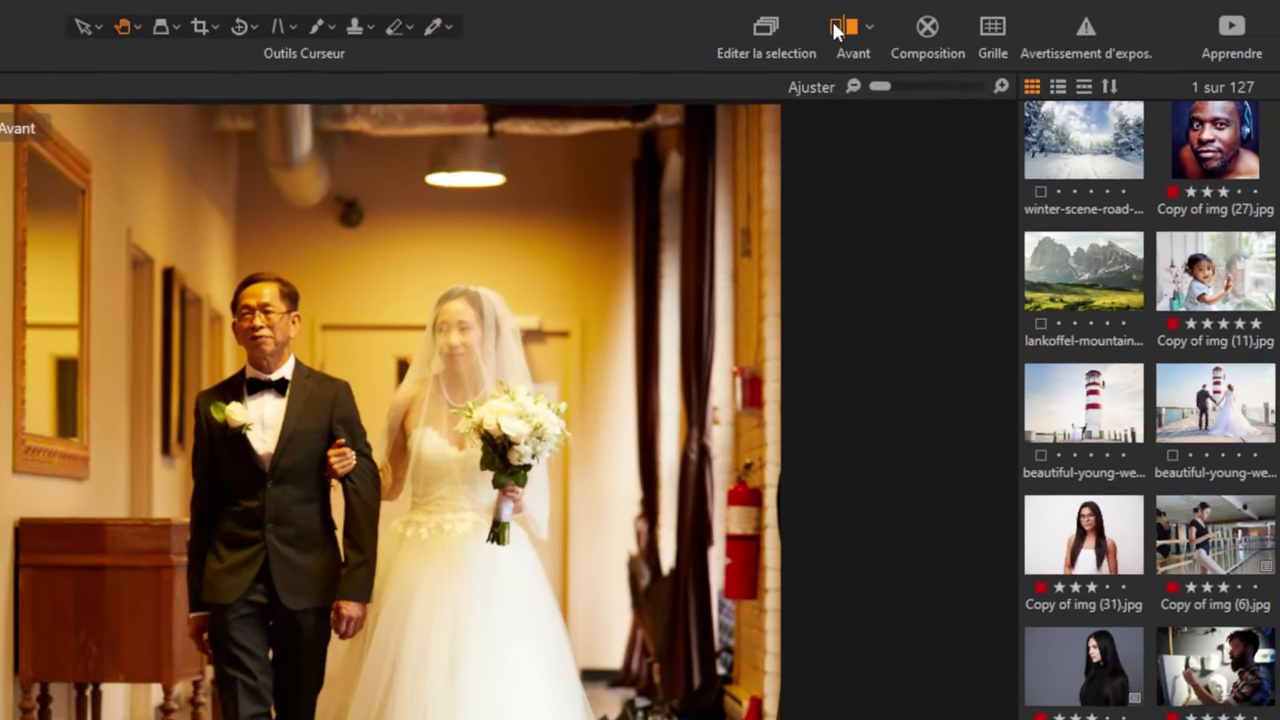
left_click(838, 29)
left_click(841, 38)
left_click(841, 38)
left_click(841, 38)
left_click(841, 38)
left_click(841, 38)
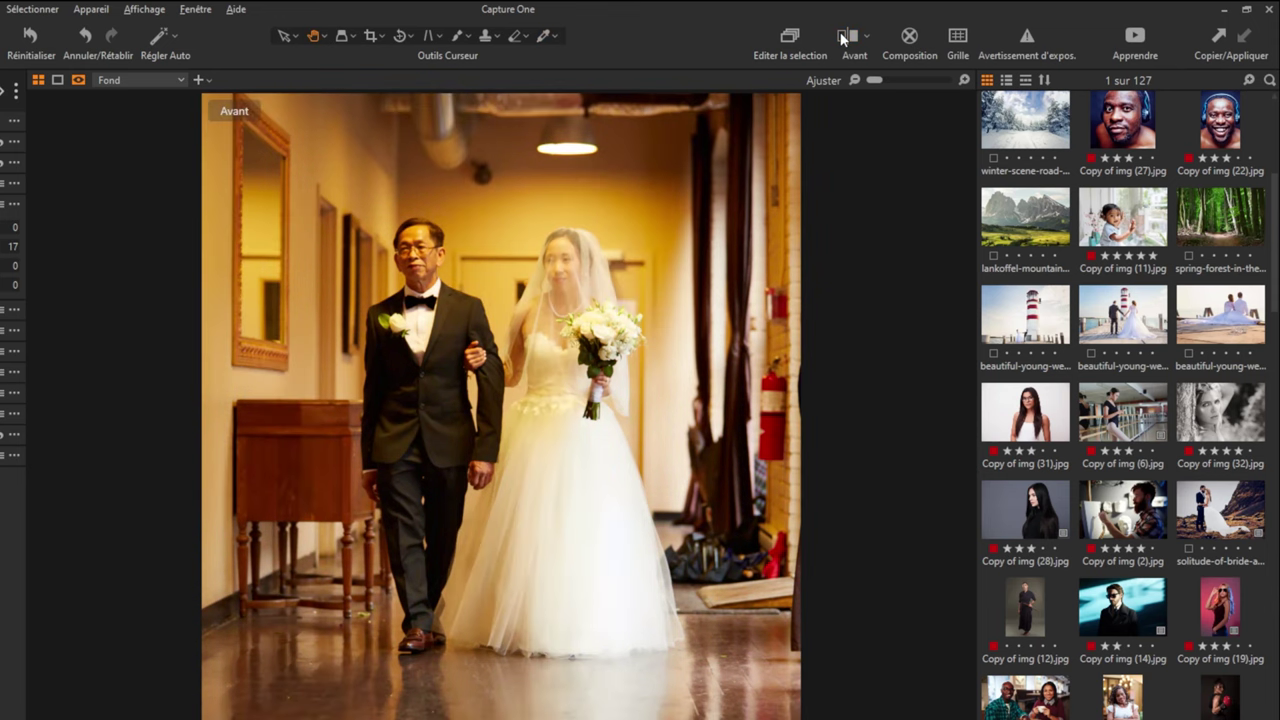
left_click(841, 38)
left_click(841, 38)
left_click(841, 38)
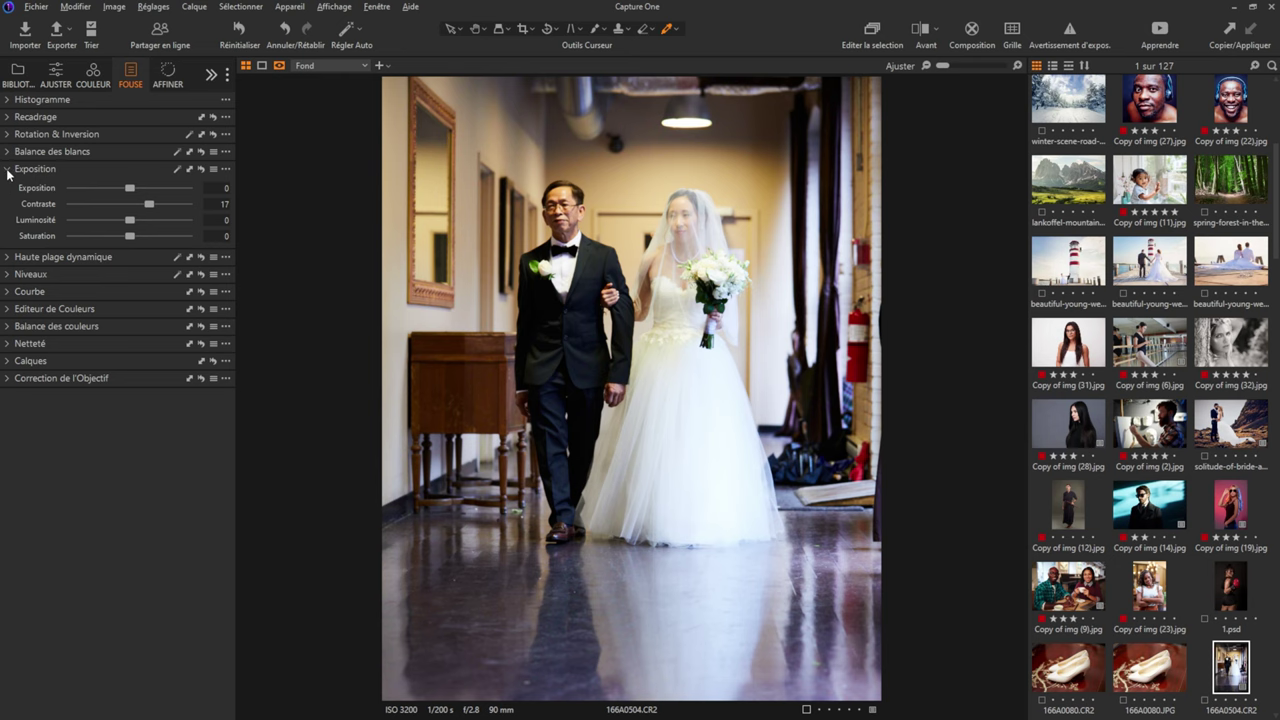
Step: Lower Hautes lumières to -79 in Haute plage dynamique using the exposure warning as a guide, and turn the warning off
left_click(76, 190)
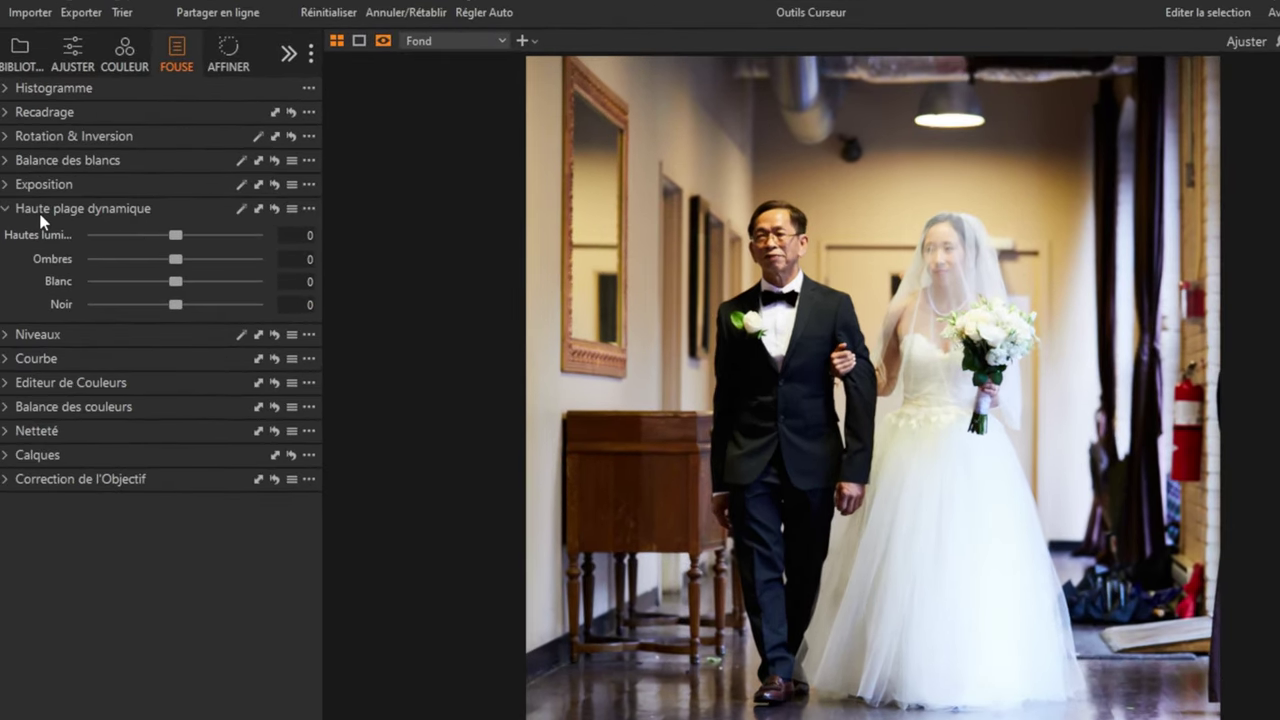
mouse_move(93, 218)
mouse_move(29, 216)
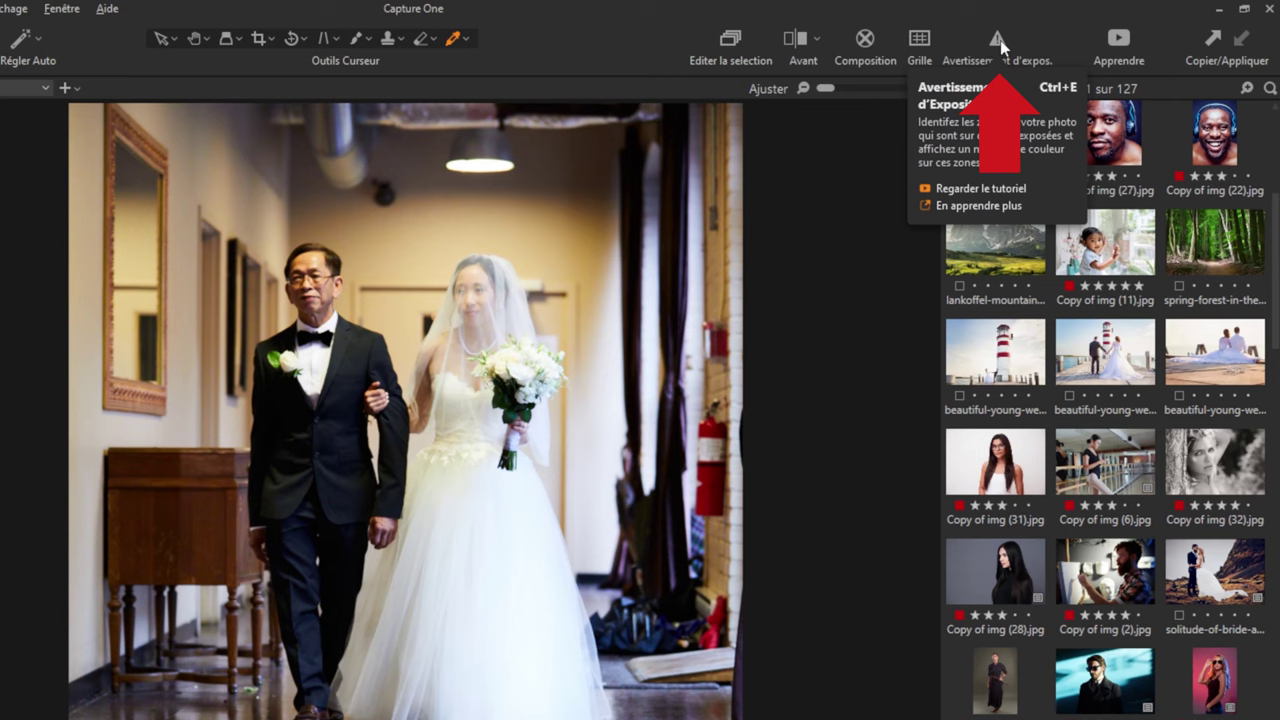
left_click(1000, 40)
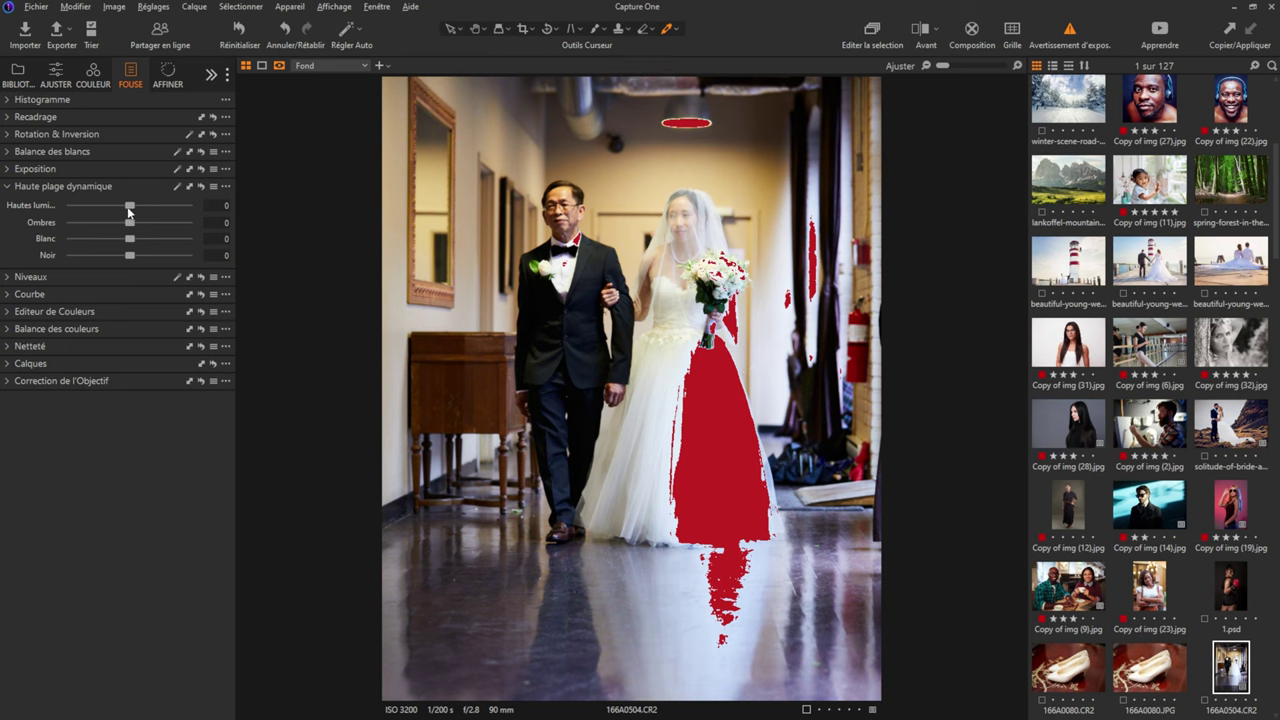
left_click_drag(129, 210, 87, 208)
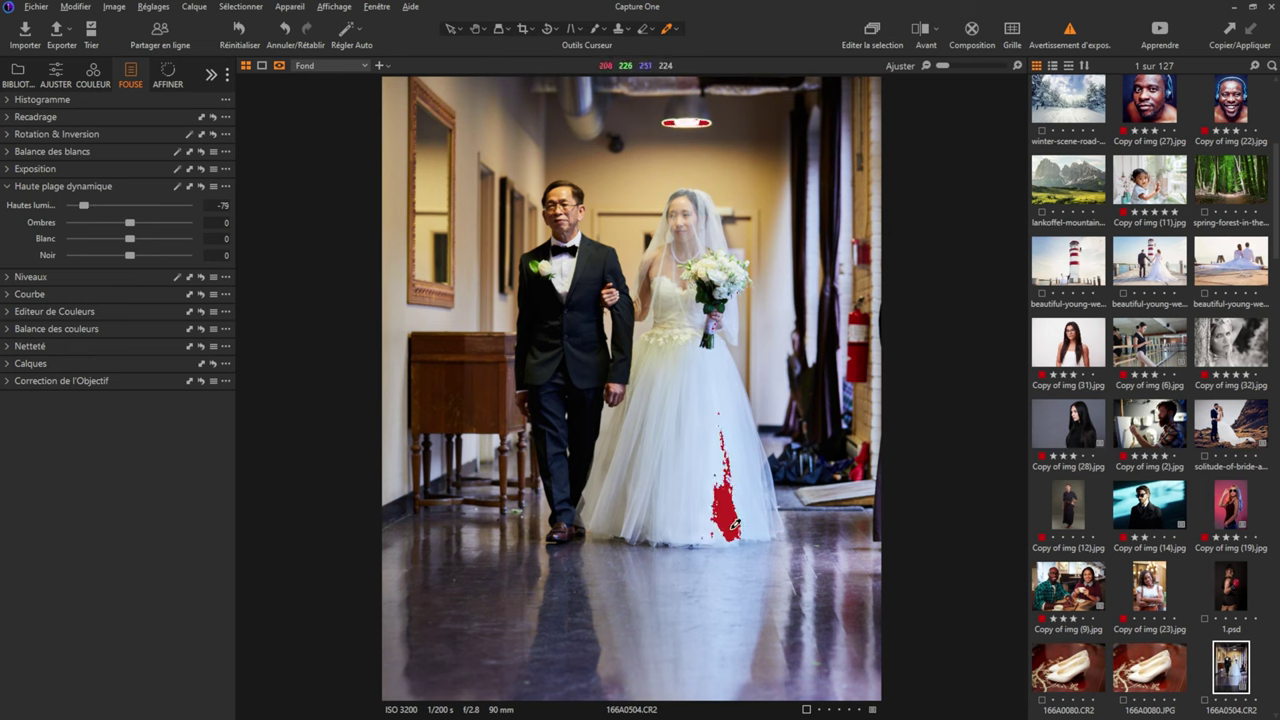
left_click(1070, 33)
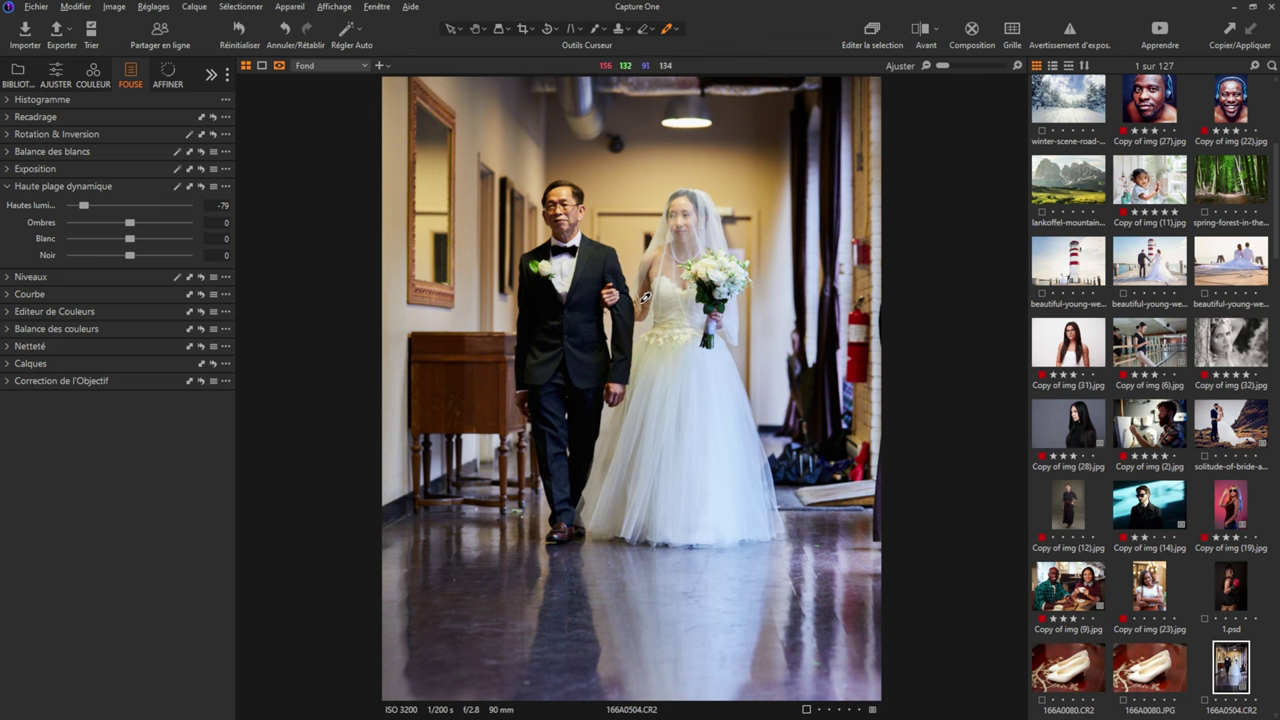
Step: Collapse Haute plage dynamique and expand and collapse the Niveaux tool to look over its contents
left_click(9, 186)
left_click(9, 203)
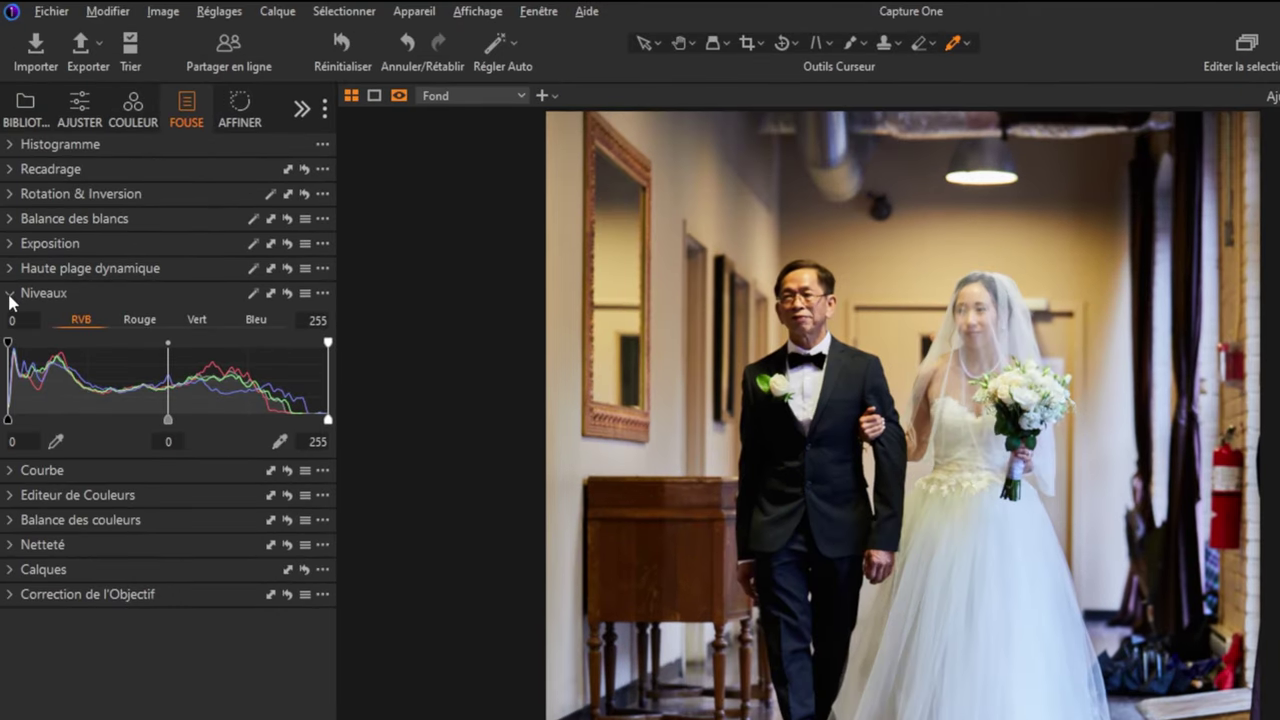
left_click(10, 294)
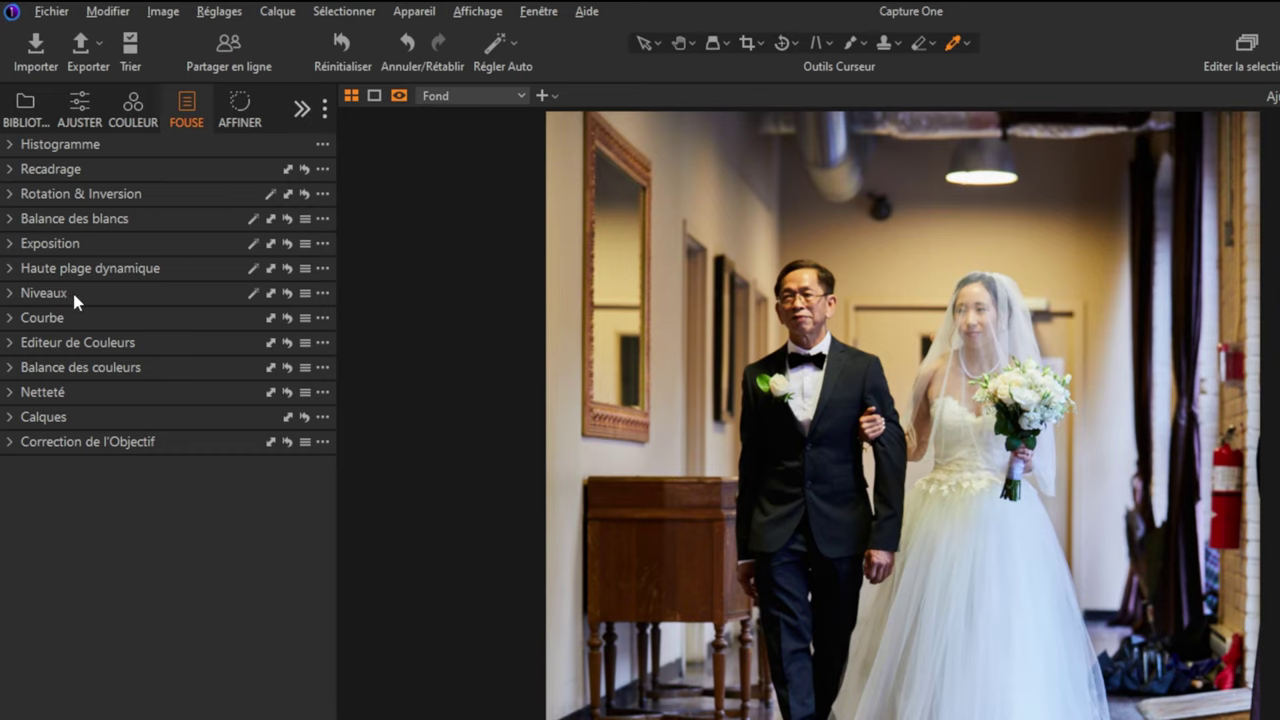
left_click(9, 294)
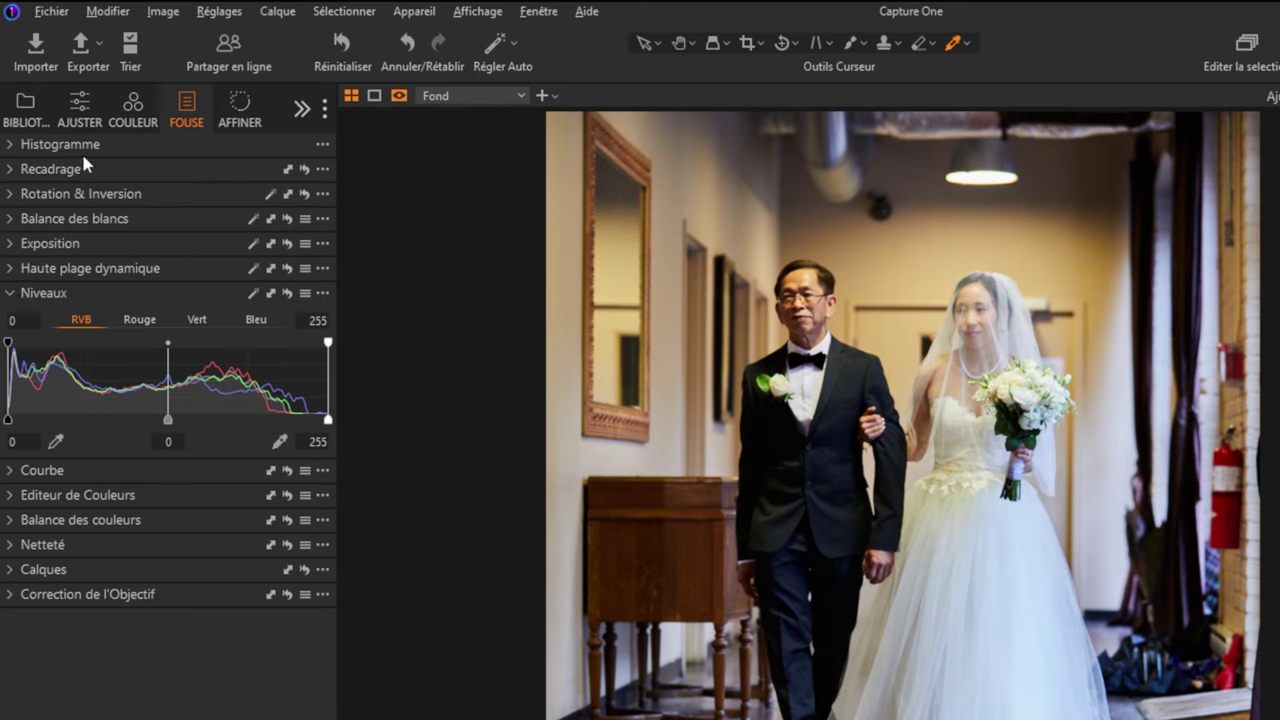
left_click(9, 294)
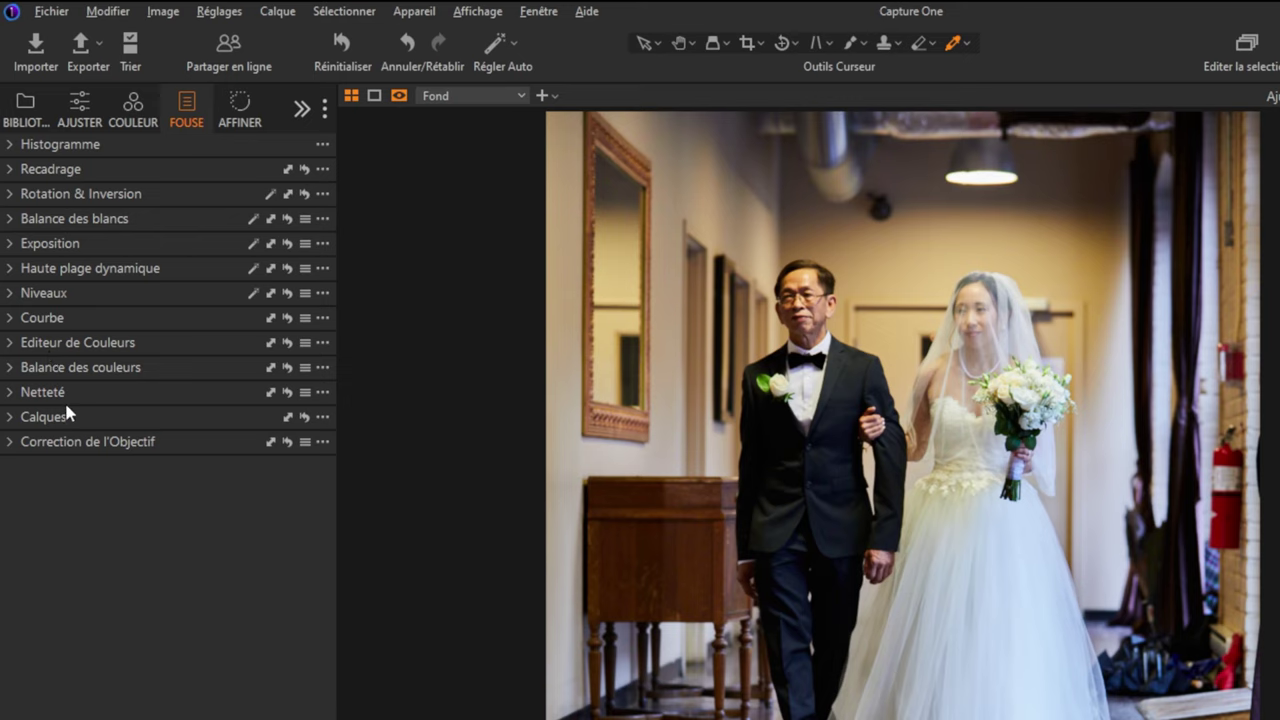
Step: Reorder the FOUSE tool list so that Calques sits at the end, below Correction de l'Objectif
left_click_drag(88, 425, 81, 325)
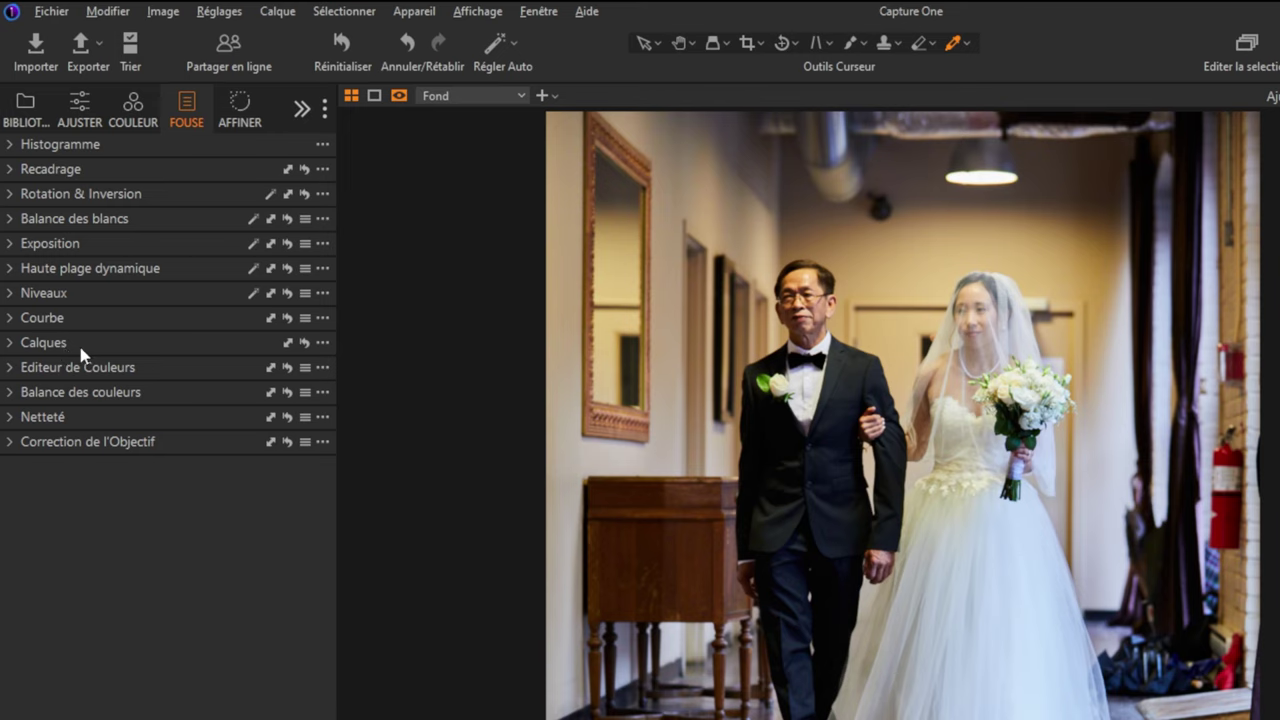
left_click_drag(97, 349, 95, 417)
mouse_move(100, 421)
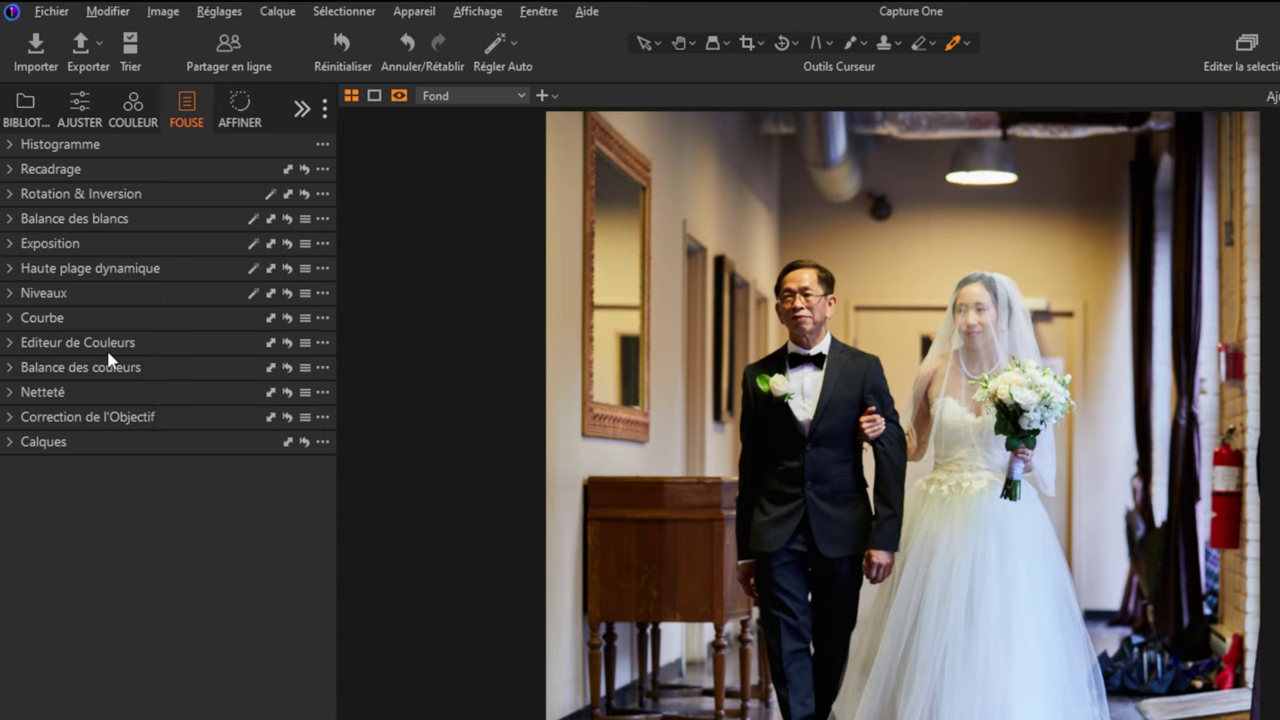
Step: Set the RVB input levels in Niveaux to 244 for the white point and 3 for the black point
left_click(12, 295)
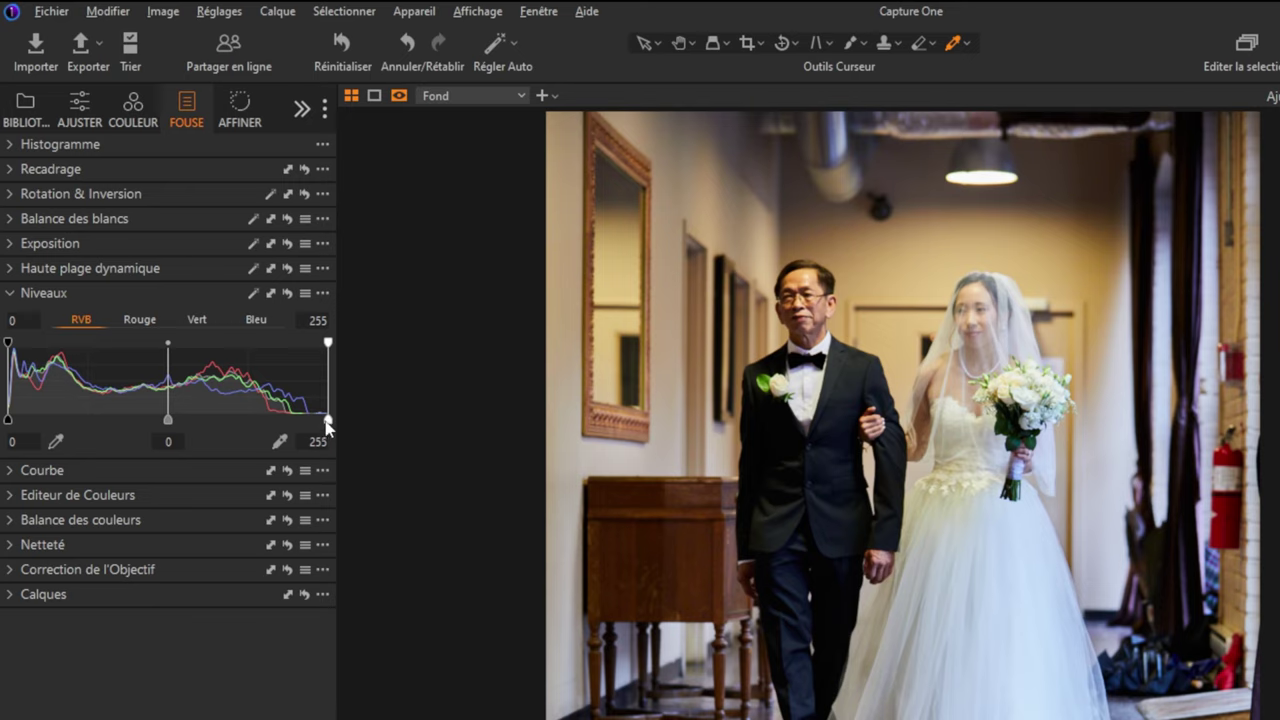
left_click_drag(329, 425, 315, 425)
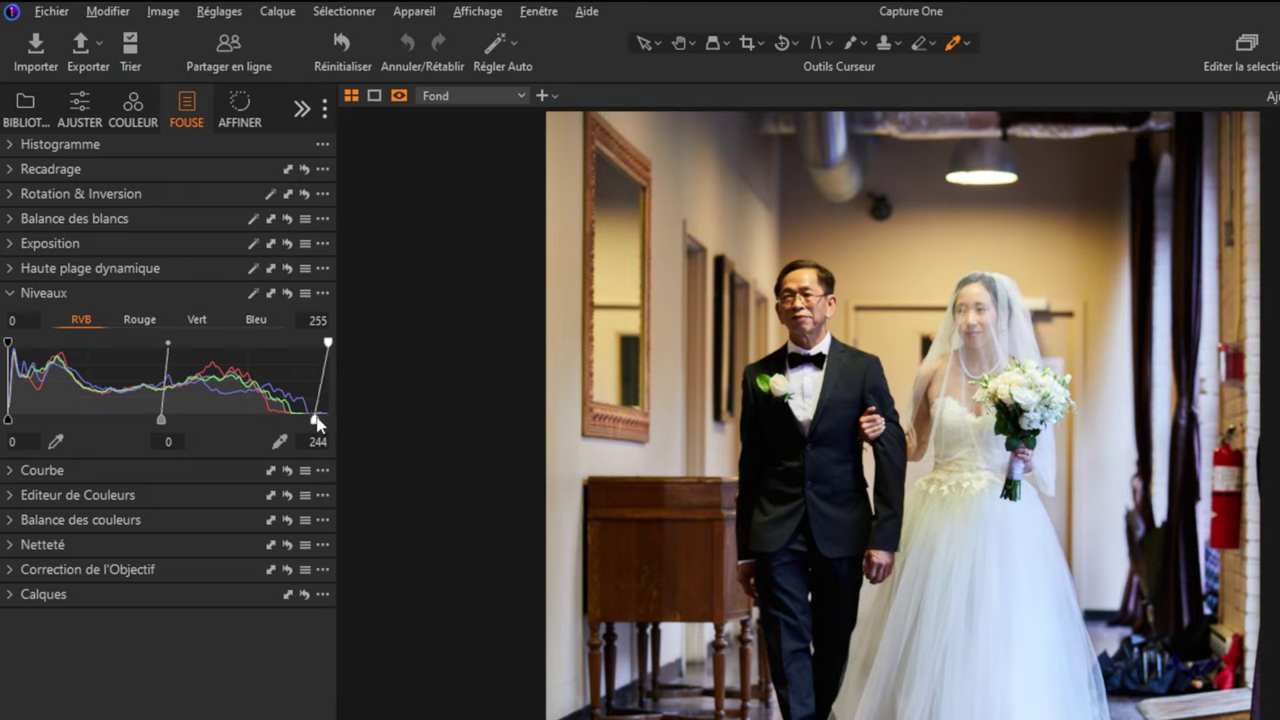
left_click(9, 422)
left_click_drag(9, 420, 12, 422)
left_click_drag(11, 422, 13, 424)
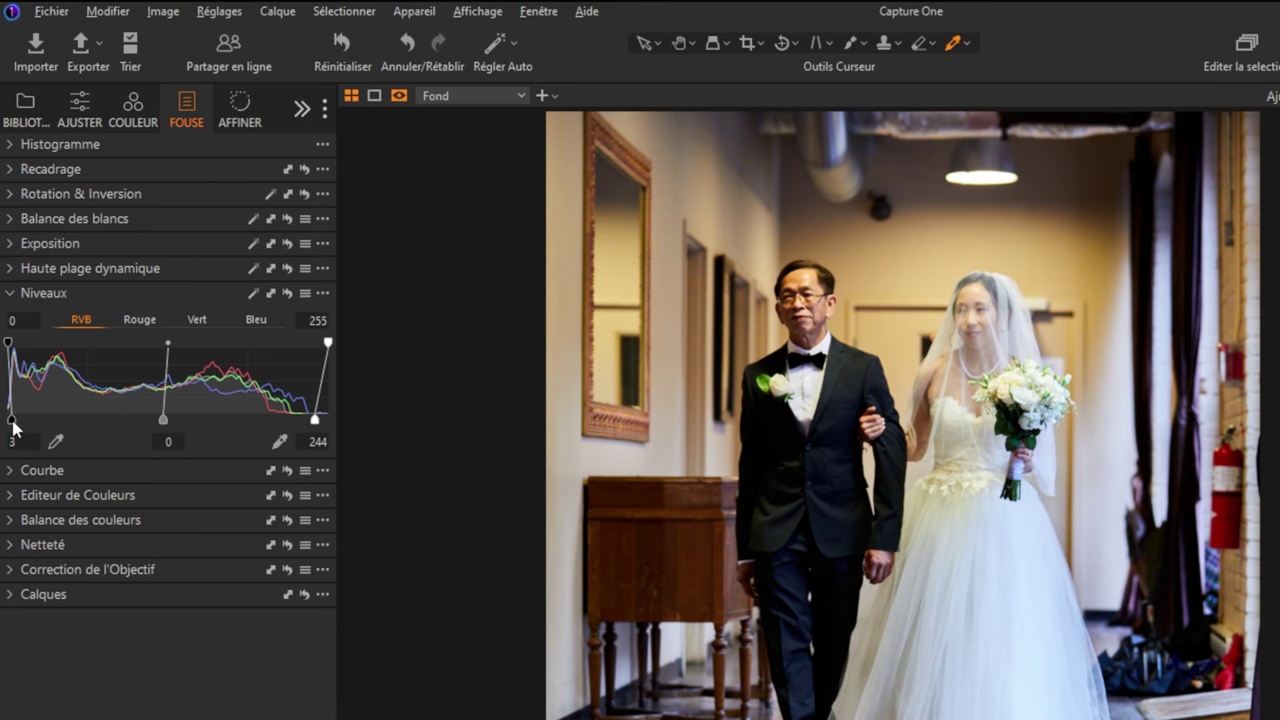
left_click(12, 293)
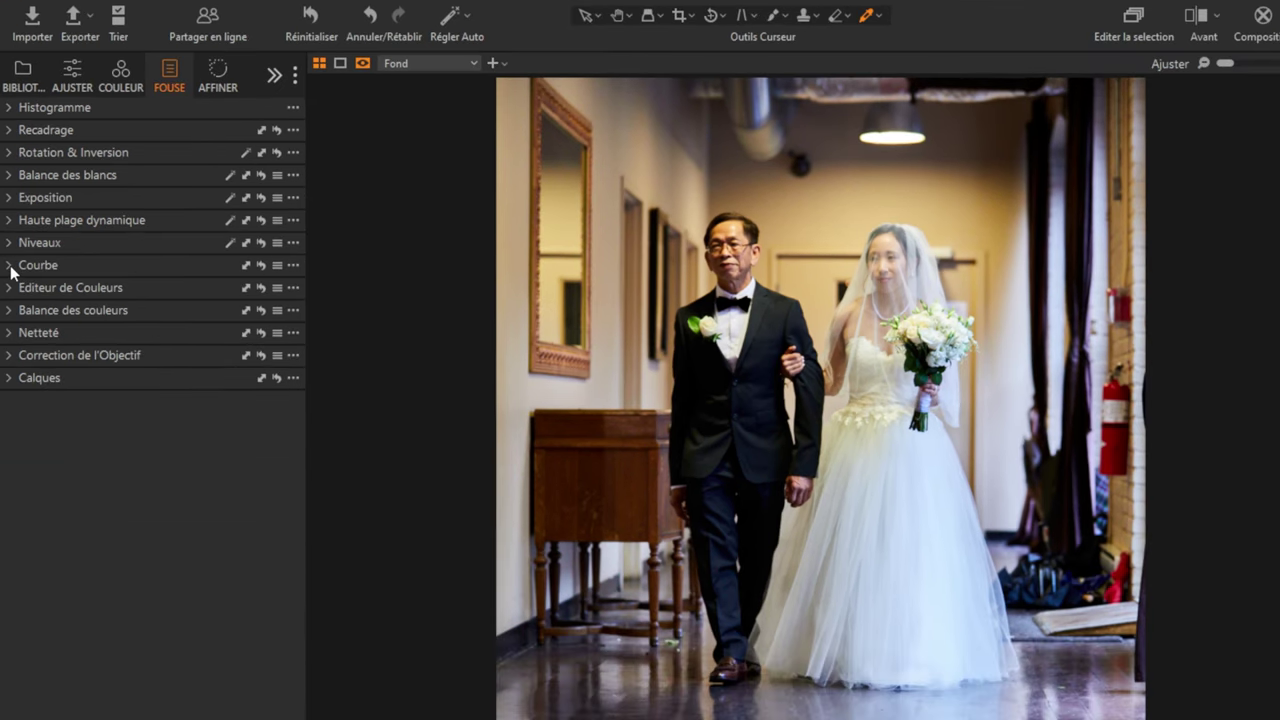
Step: Expand the Courbe tool, look at its Luma channel curve and collapse the tool again
left_click(12, 322)
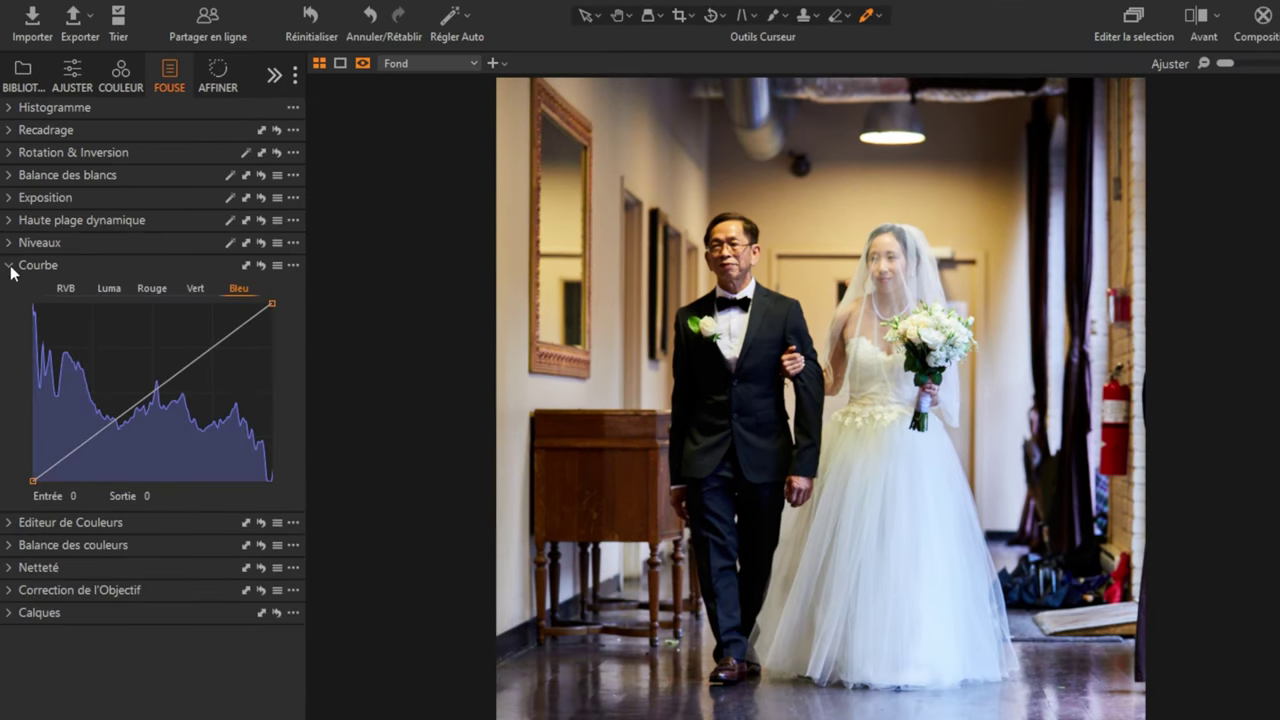
left_click(111, 291)
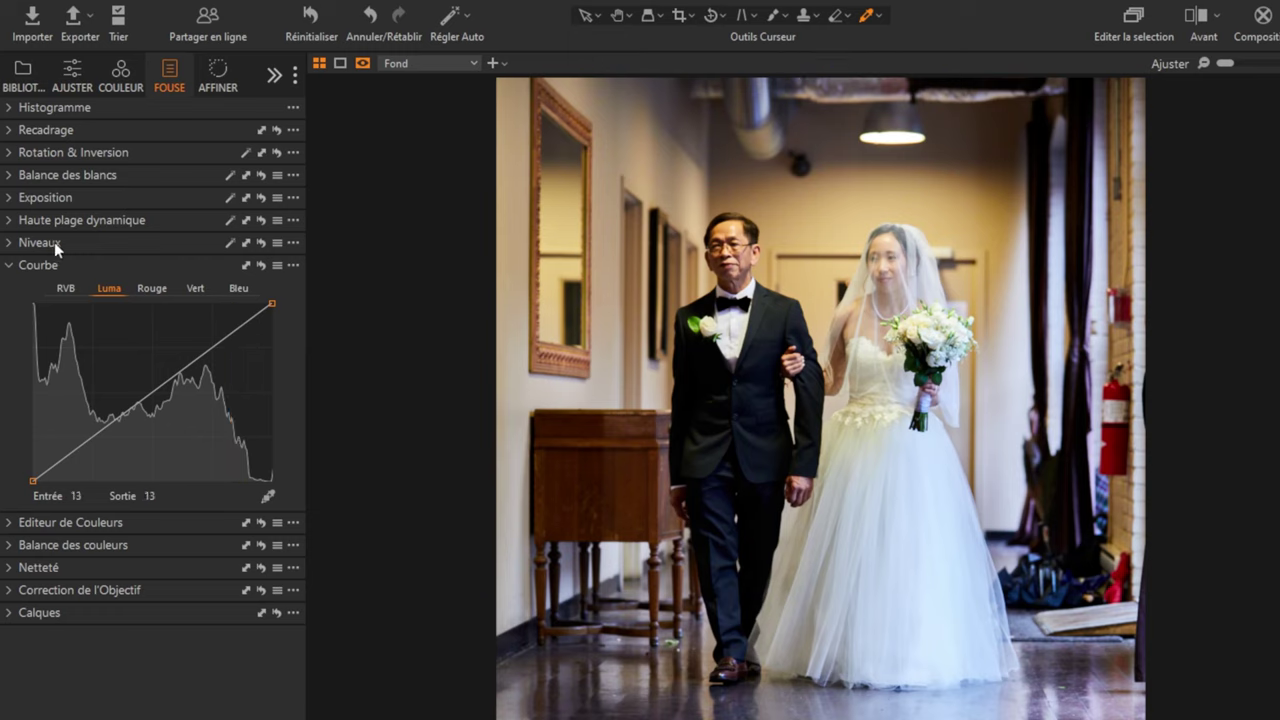
left_click(12, 268)
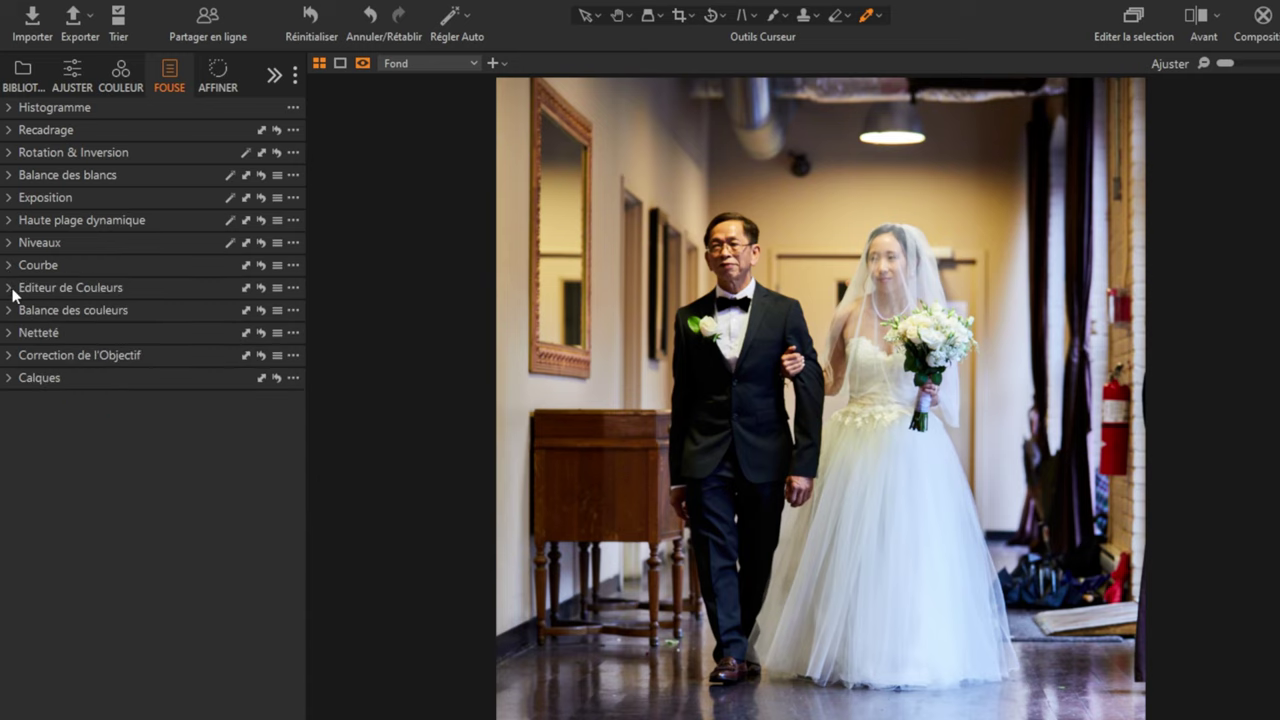
Step: Open the colour range editor for the red swatch in the Basique mode of Editeur de Couleurs and move it beside the photo
left_click(12, 290)
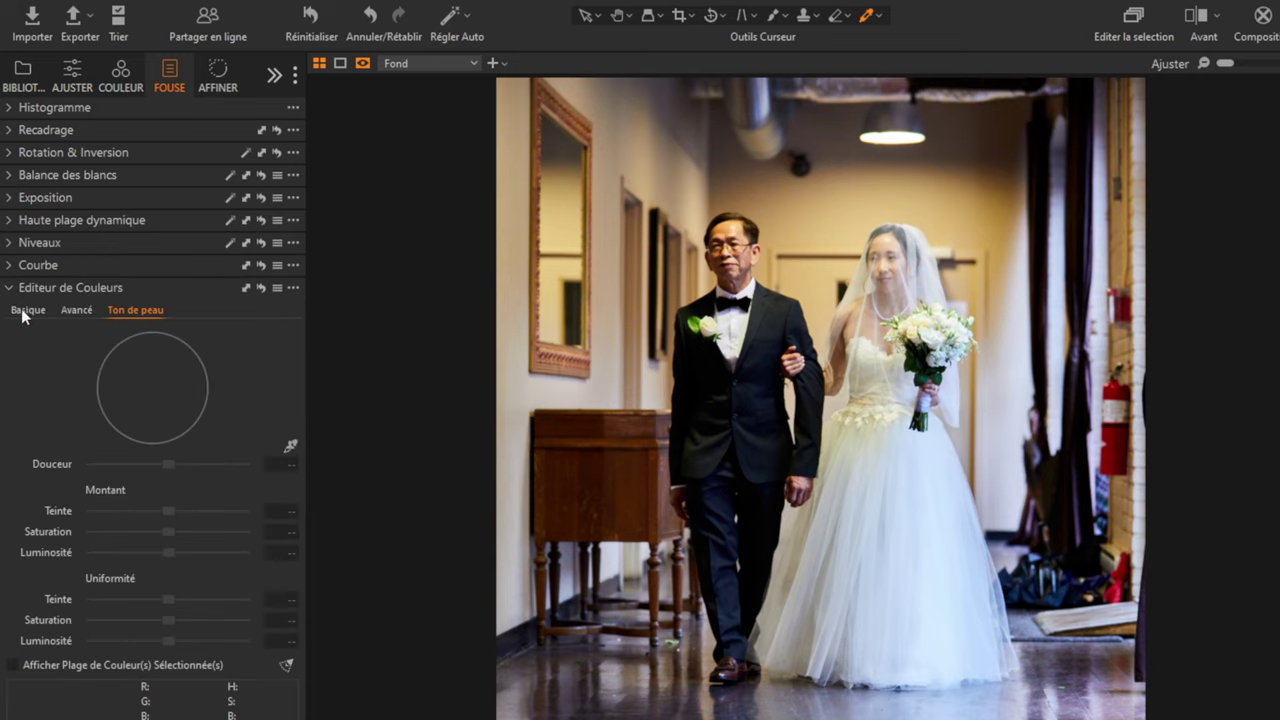
left_click(24, 313)
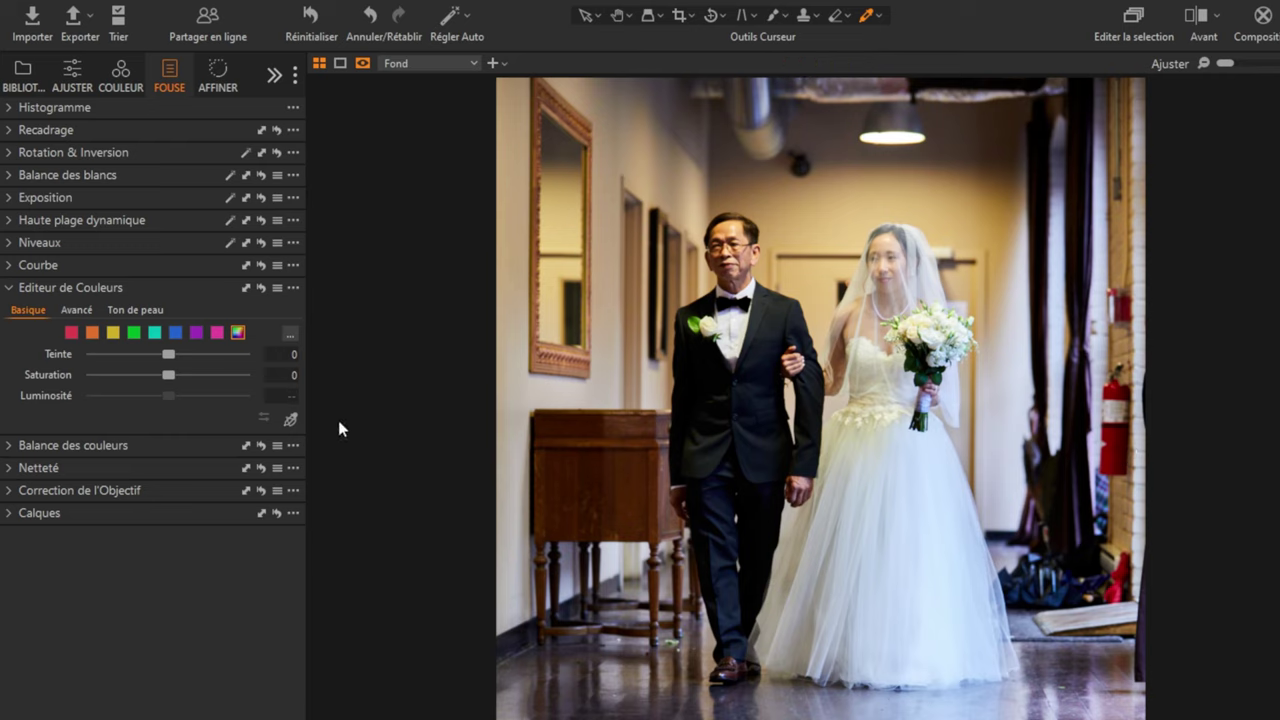
left_click(71, 332)
left_click(289, 334)
left_click_drag(670, 169, 372, 271)
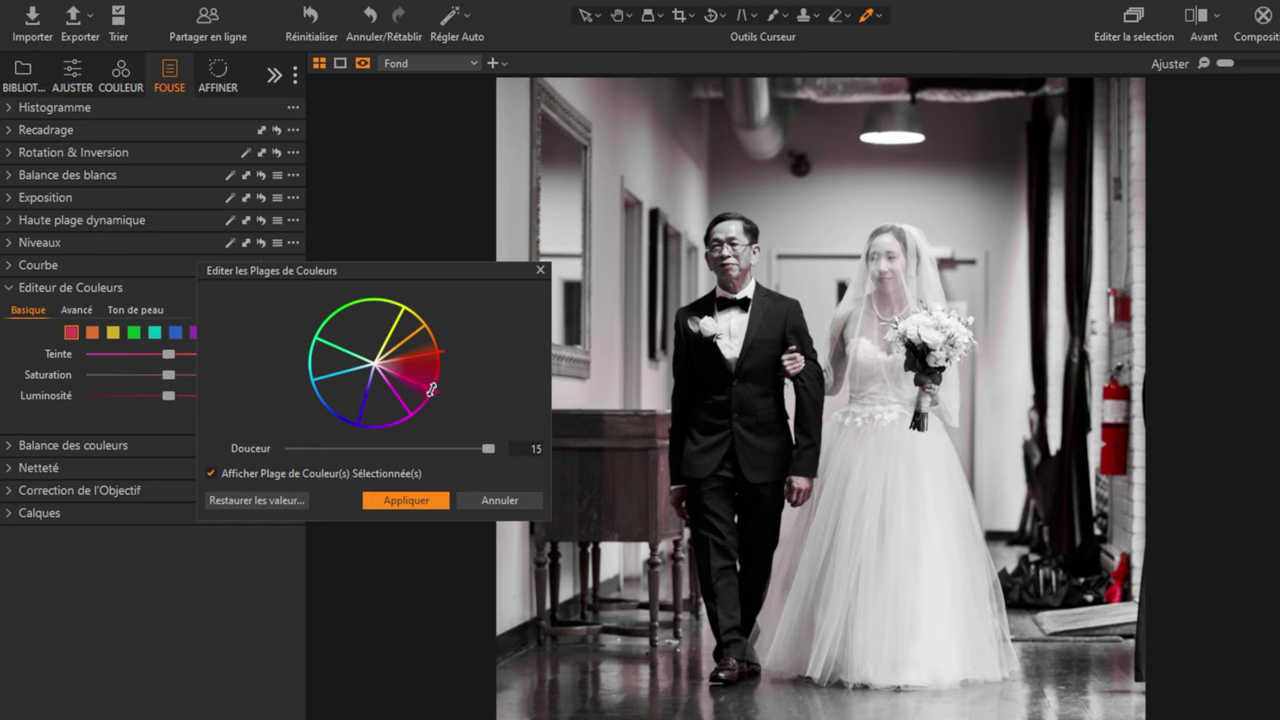
Step: Try narrowing the red range on the colour wheel with Douceur at 13,6, and close the range editor without applying
mouse_move(431, 384)
left_mouse_down()
mouse_move(438, 340)
mouse_move(438, 374)
left_mouse_up()
left_click_drag(440, 384, 437, 362)
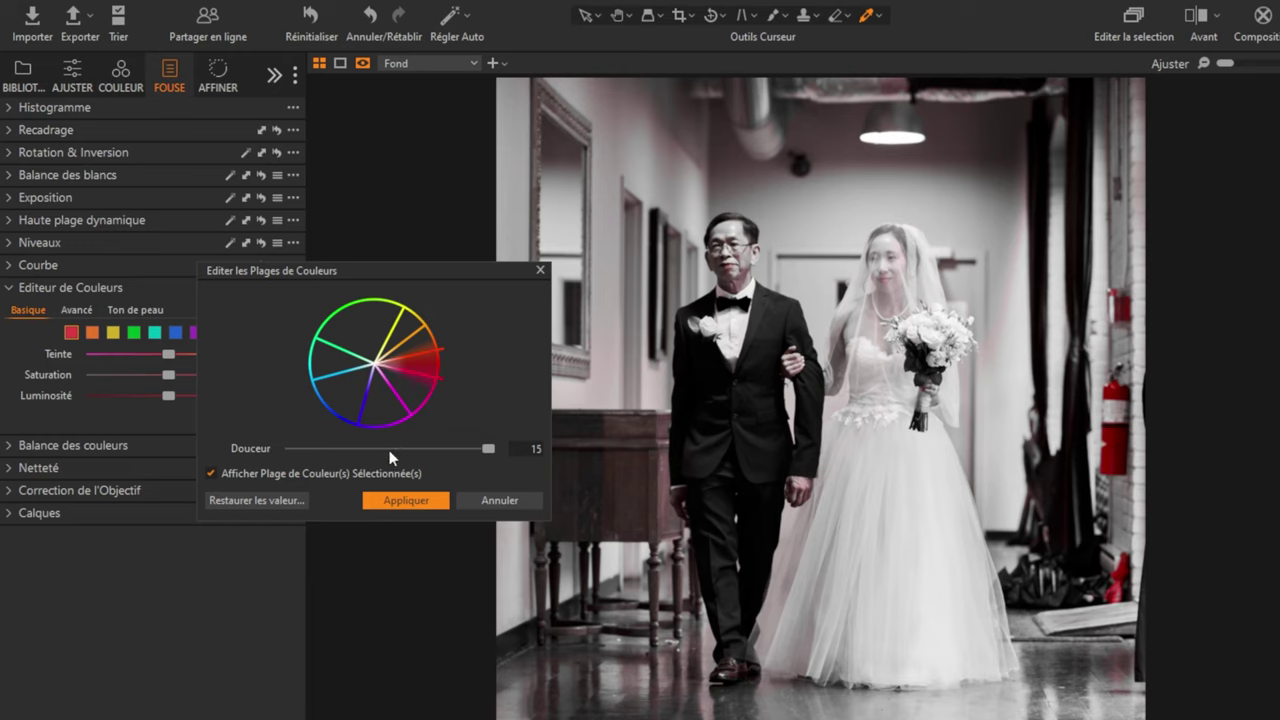
mouse_move(486, 450)
left_mouse_down()
mouse_move(288, 450)
mouse_move(473, 449)
left_mouse_up()
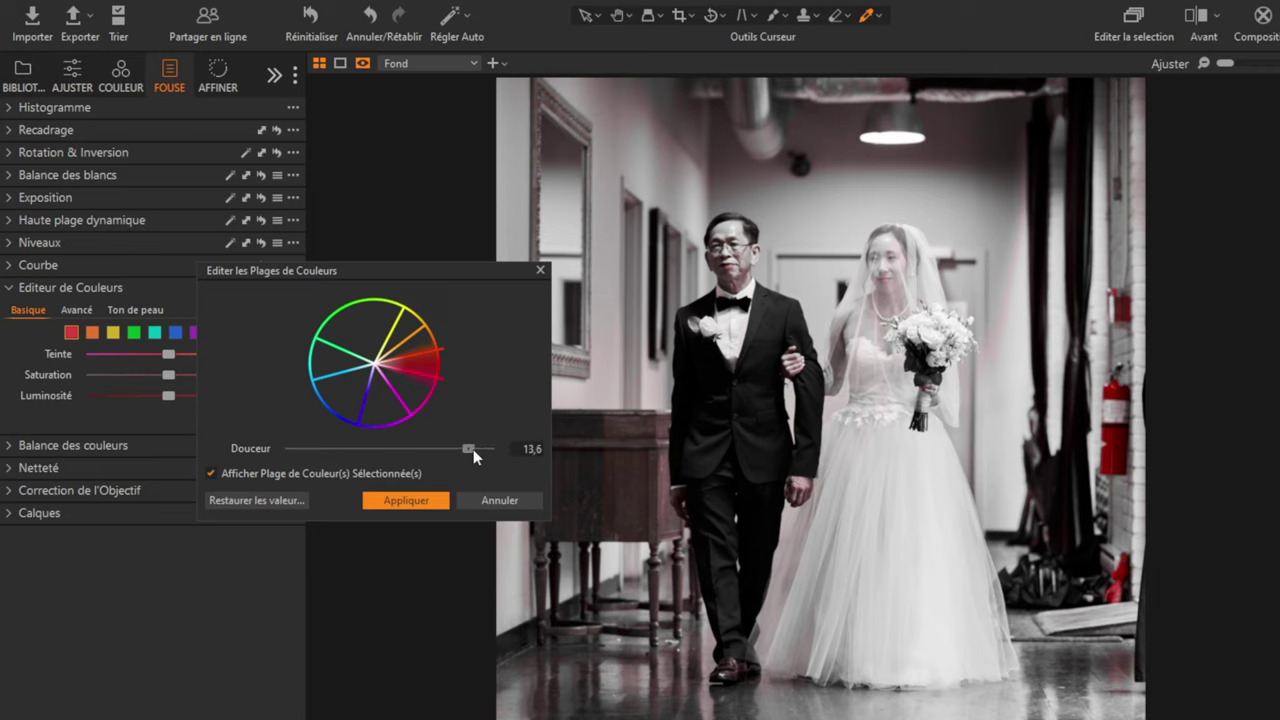
left_click(542, 270)
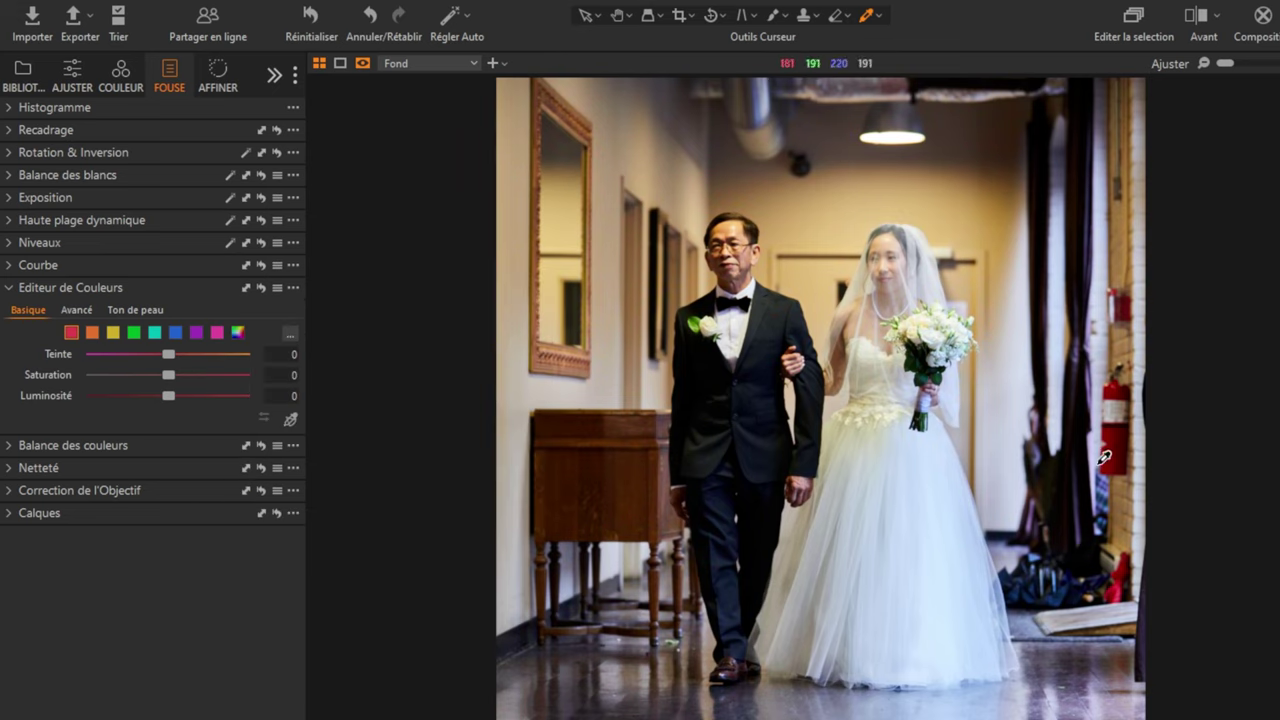
Step: Try Teinte 29,8 and Saturation -75,9 on the reds, reset Editeur de Couleurs and collapse the tool
mouse_move(167, 356)
left_mouse_down()
mouse_move(194, 356)
mouse_move(80, 354)
mouse_move(242, 357)
left_mouse_up()
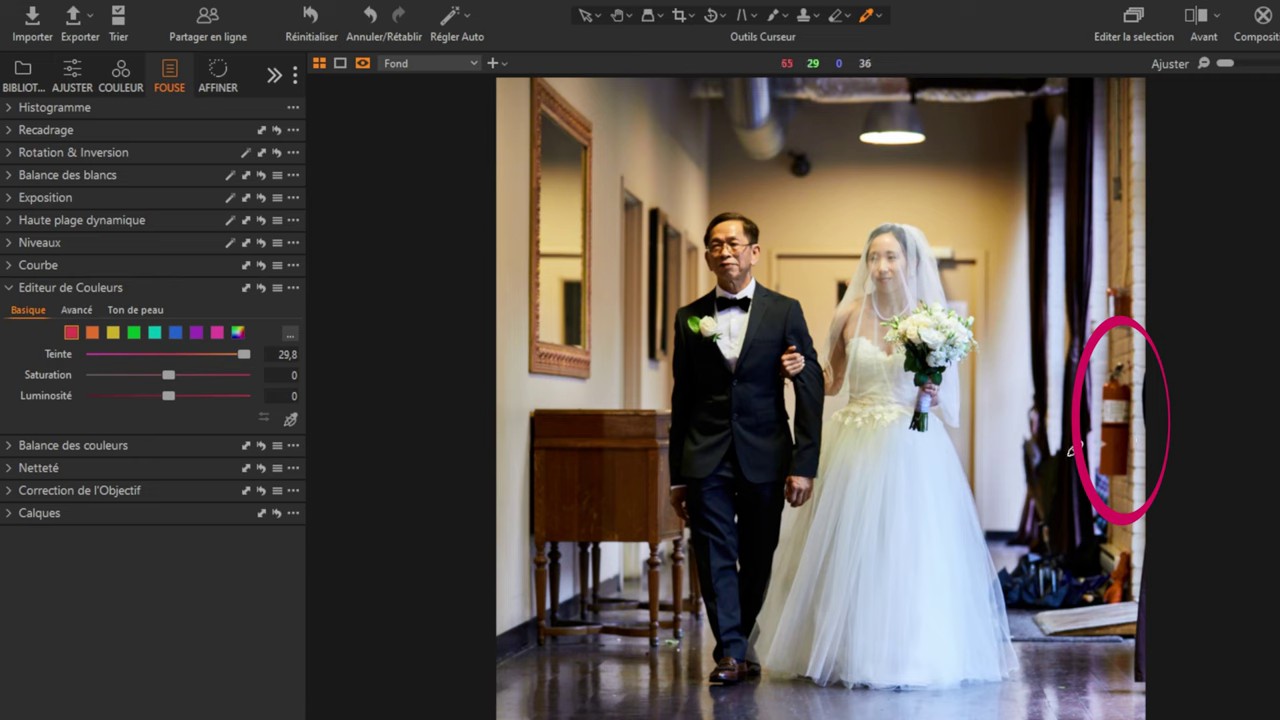
left_click_drag(168, 376, 107, 377)
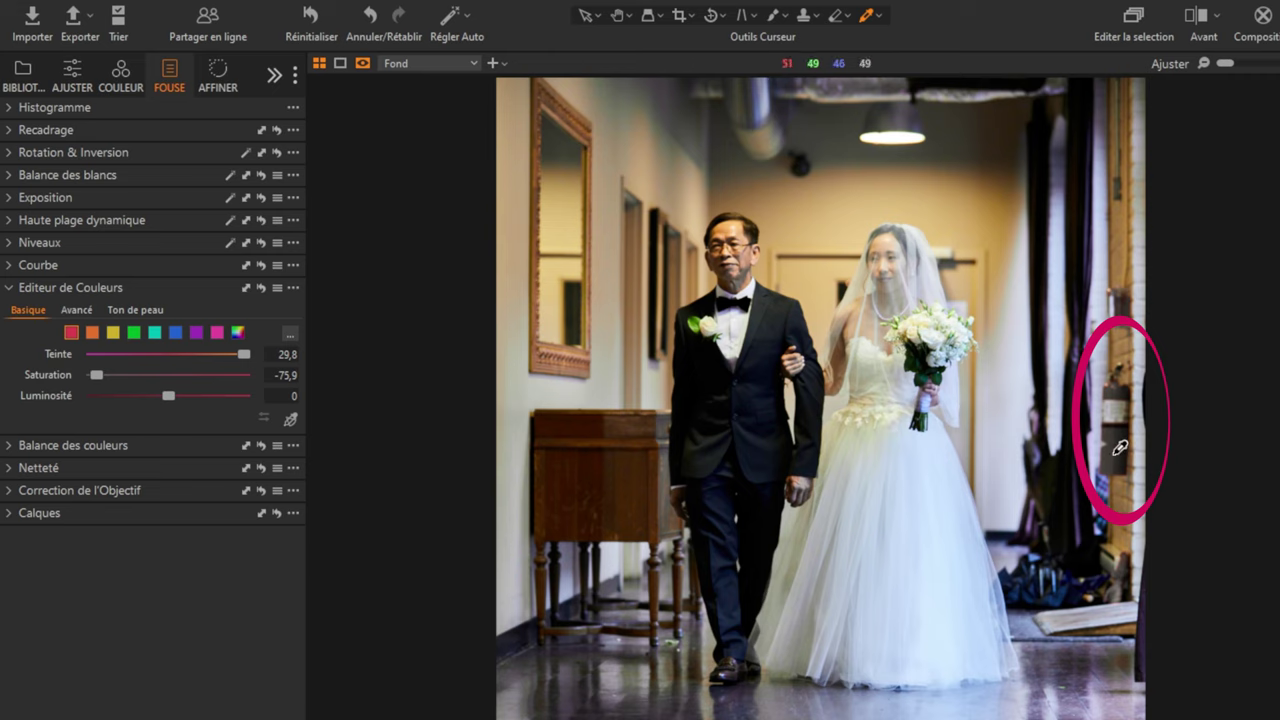
left_click(261, 288)
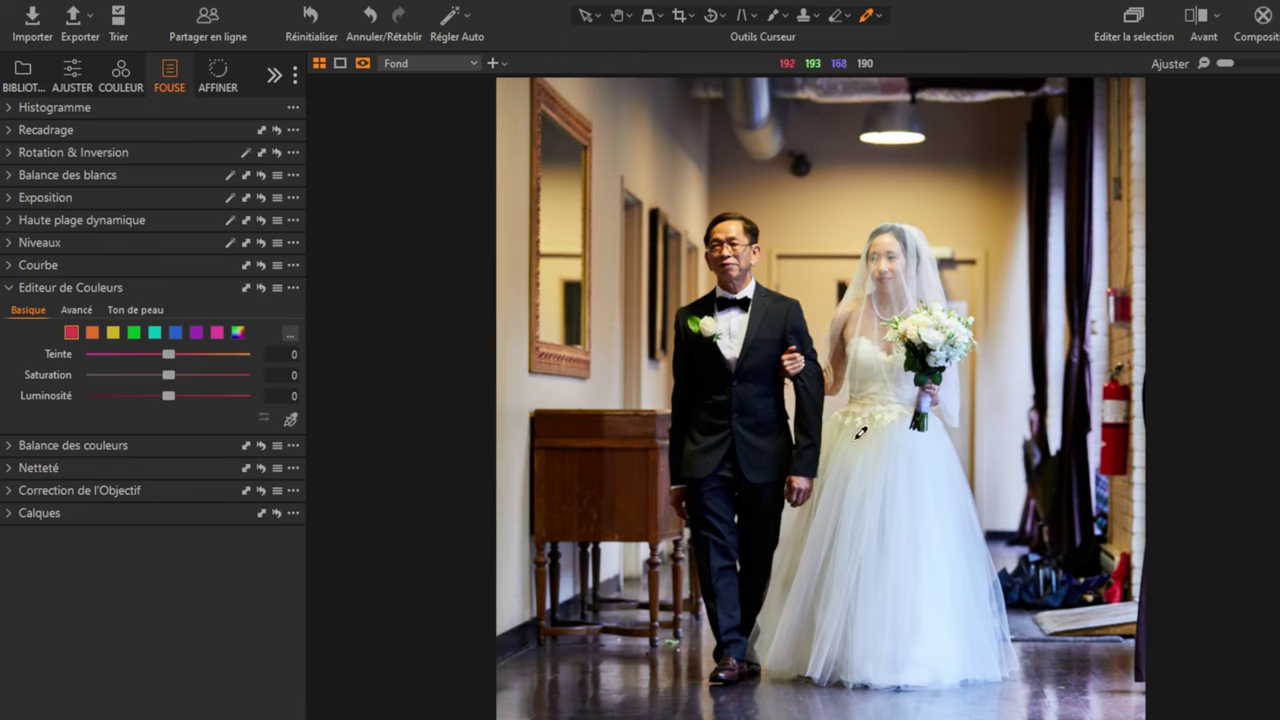
left_click(12, 291)
Step: Expand Balance des couleurs and look through its Dominante, 3-Dimensions, Ombre, Tons moyens and Hautes lumières wheels
left_click(9, 313)
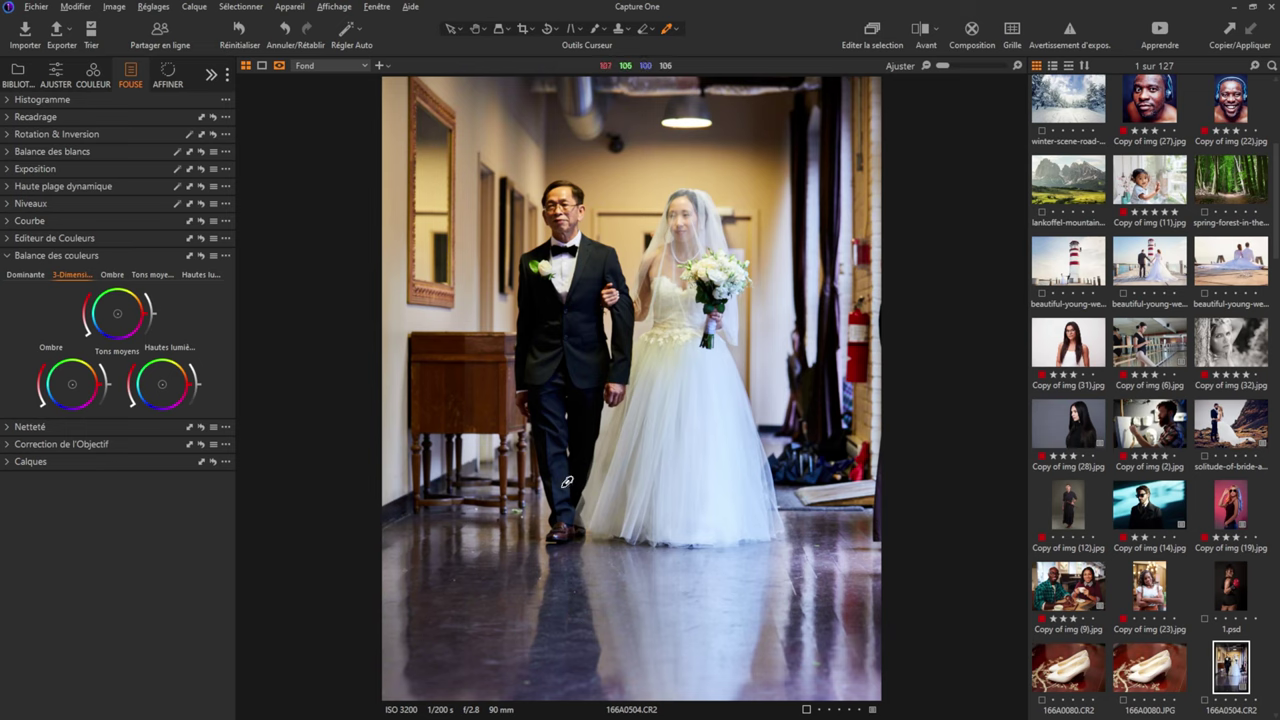
left_click(109, 275)
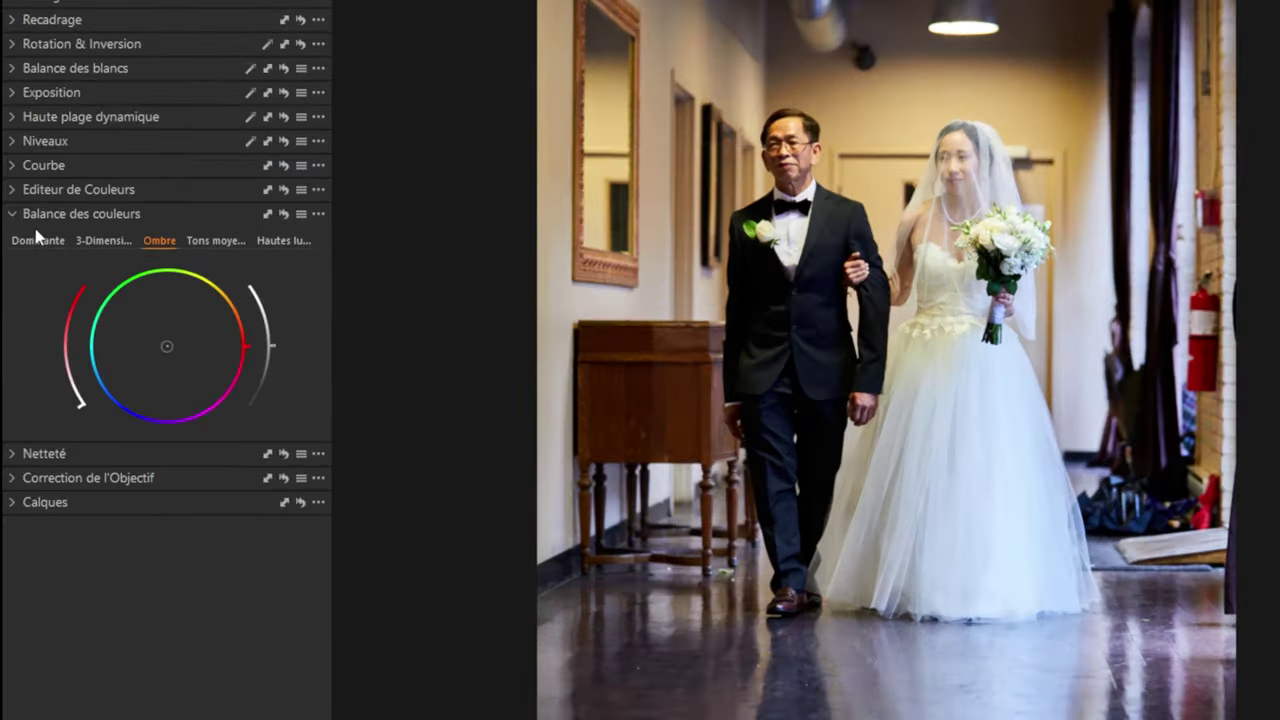
left_click(40, 240)
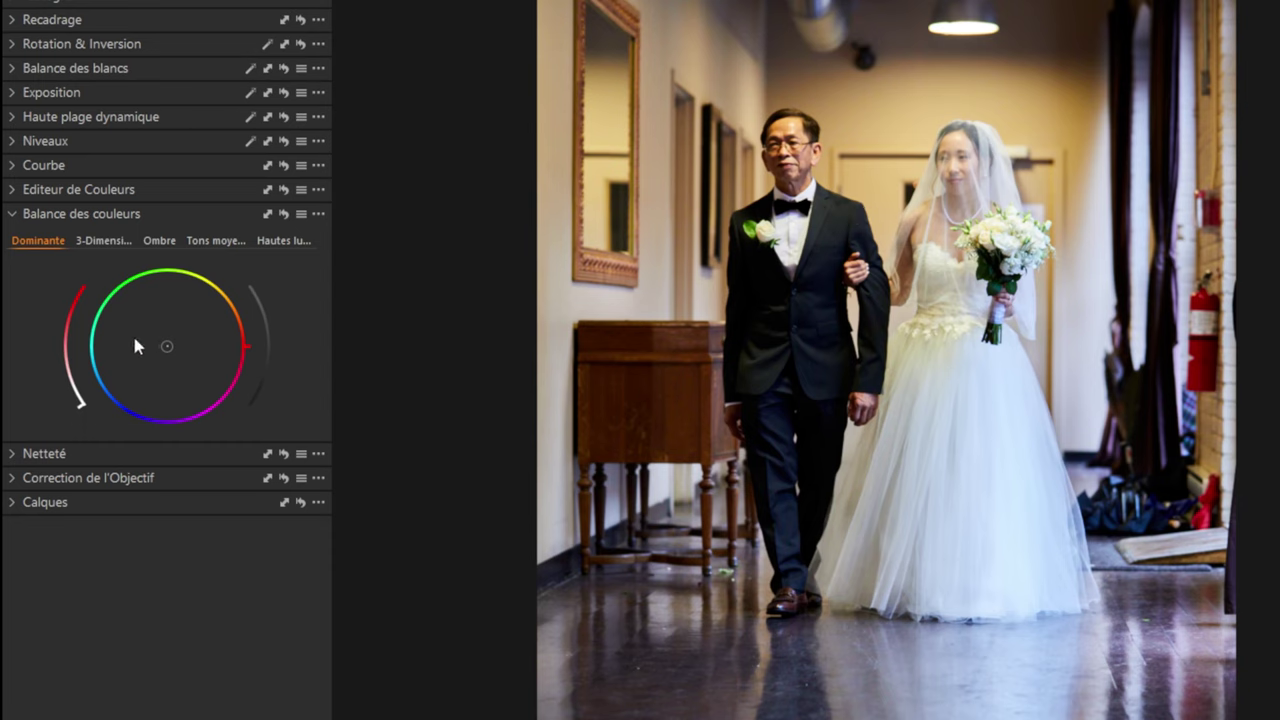
left_click(106, 249)
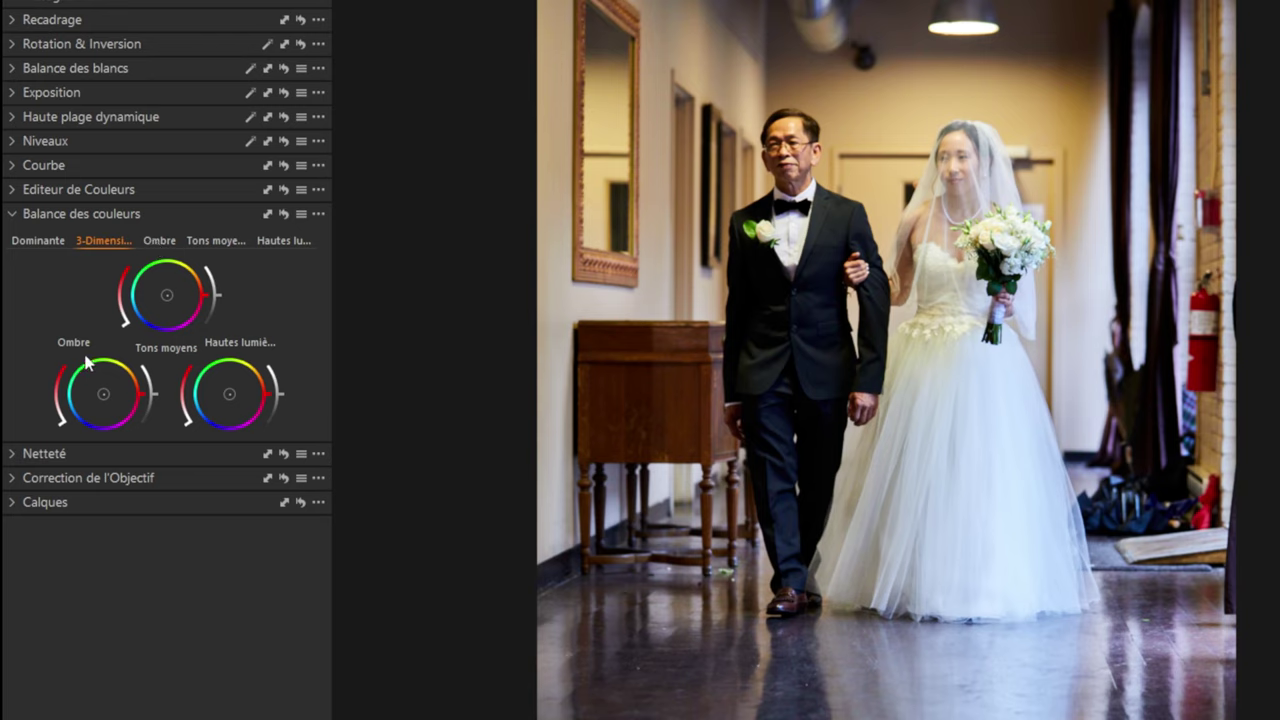
left_click(162, 243)
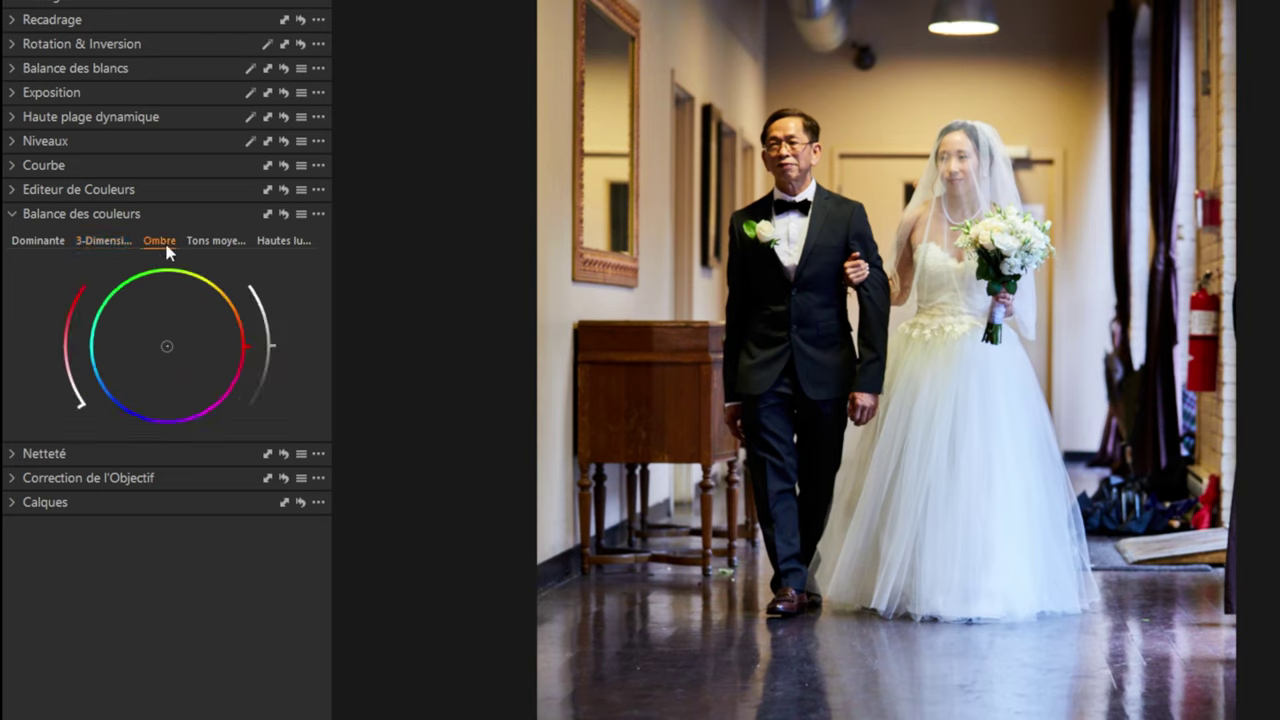
left_click(212, 242)
left_click(287, 242)
left_click(163, 244)
left_click(210, 244)
left_click(290, 244)
left_click(197, 248)
left_click(164, 246)
left_click(201, 246)
left_click(277, 246)
left_click(97, 246)
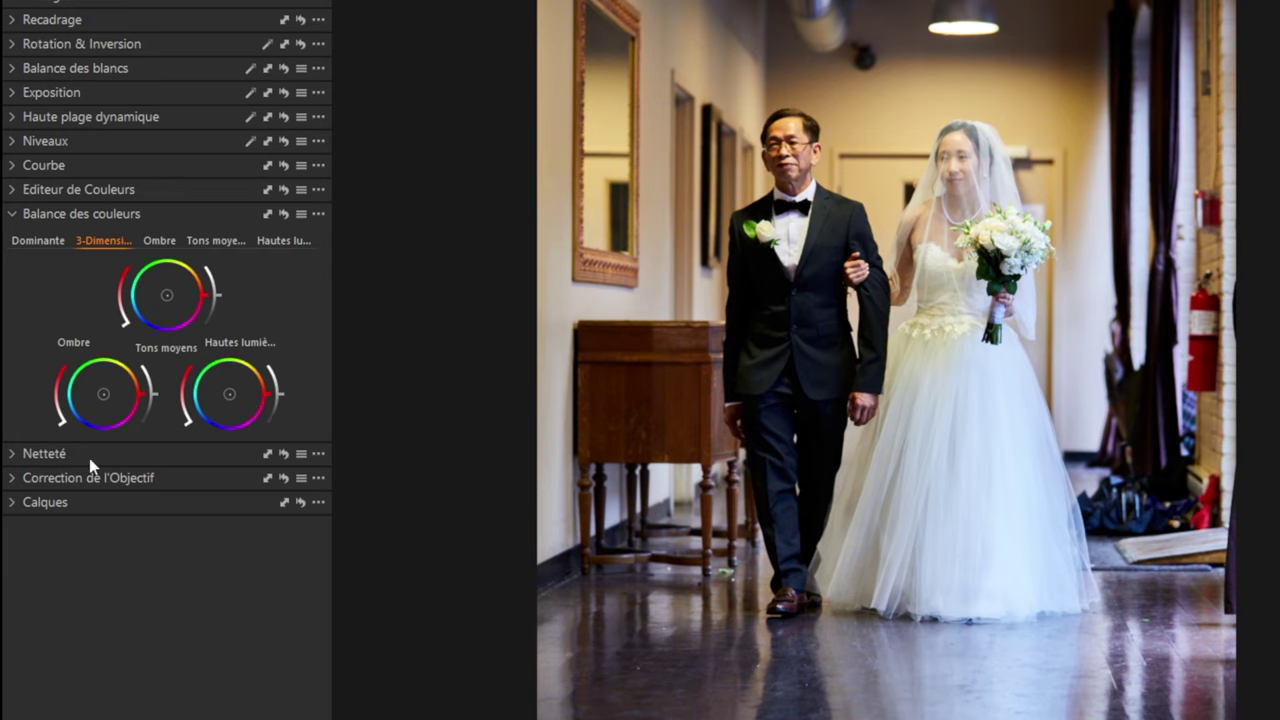
Step: Tint the Ombre range blue in Balance des couleurs, trying other hues around the wheel before returning to blue
left_click(163, 245)
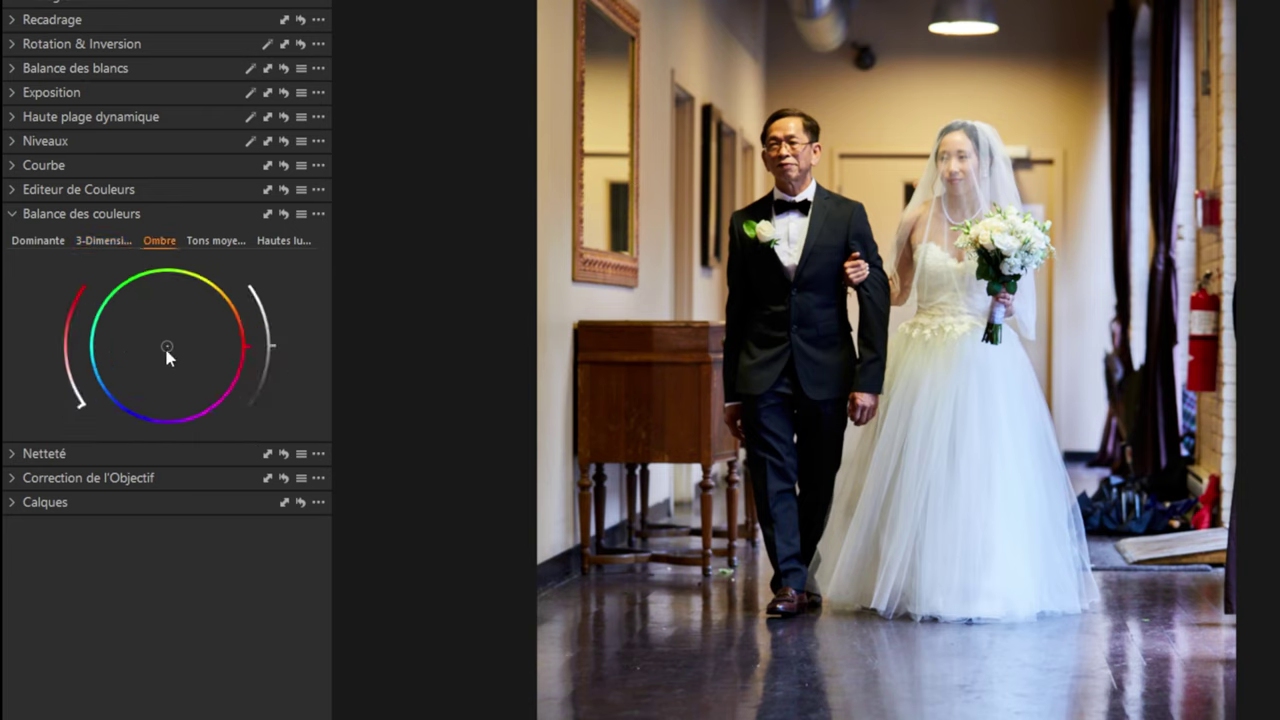
left_click_drag(166, 350, 141, 386)
mouse_move(63, 340)
left_mouse_down()
mouse_move(72, 284)
mouse_move(68, 368)
mouse_move(82, 409)
mouse_move(47, 290)
mouse_move(76, 402)
mouse_move(59, 292)
mouse_move(59, 404)
mouse_move(49, 283)
mouse_move(57, 370)
mouse_move(77, 408)
mouse_move(68, 286)
mouse_move(76, 410)
mouse_move(67, 282)
mouse_move(71, 297)
mouse_move(72, 412)
mouse_move(50, 317)
left_mouse_up()
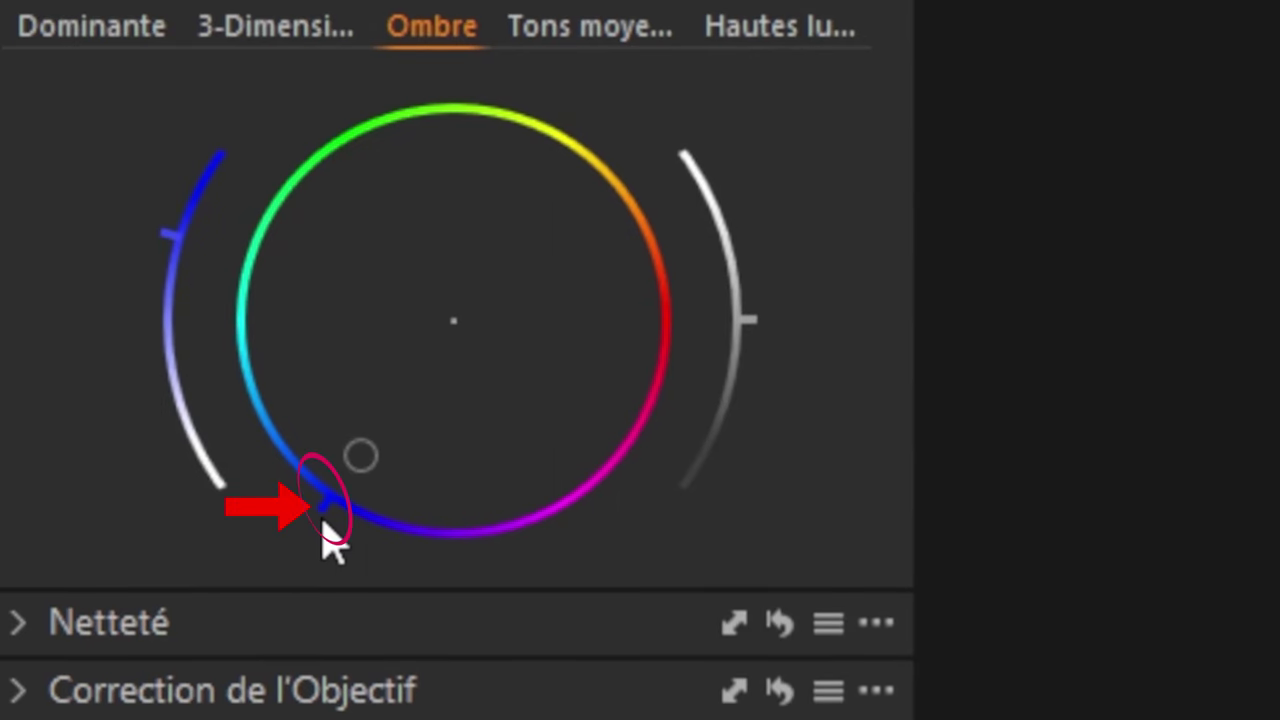
mouse_move(323, 524)
left_mouse_down()
mouse_move(244, 386)
mouse_move(253, 228)
mouse_move(486, 180)
mouse_move(664, 352)
mouse_move(554, 480)
mouse_move(314, 463)
mouse_move(254, 434)
mouse_move(660, 400)
left_mouse_up()
mouse_move(642, 306)
left_mouse_down()
mouse_move(466, 100)
mouse_move(277, 403)
mouse_move(312, 519)
mouse_move(340, 543)
left_mouse_up()
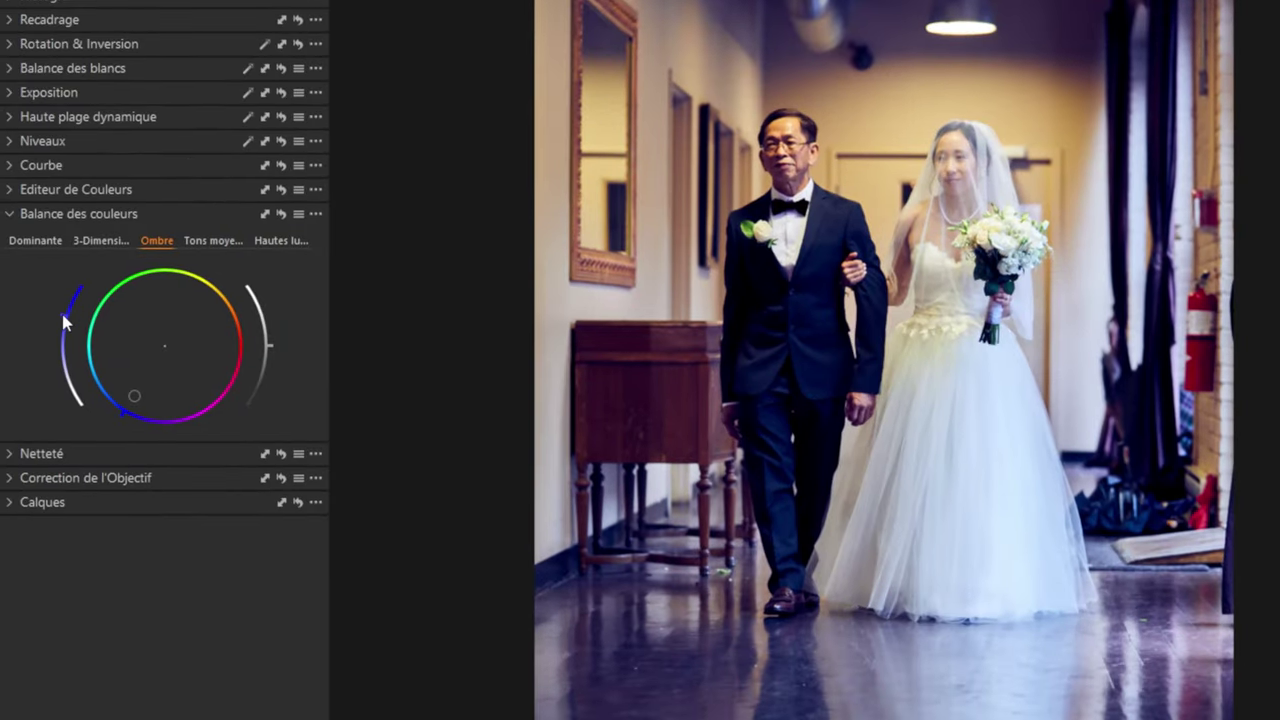
Step: Raise the saturation of the blue Ombre tint slightly and set the Ombre luminosity a little below neutral
mouse_move(64, 320)
left_mouse_down()
mouse_move(66, 380)
mouse_move(68, 291)
mouse_move(60, 360)
mouse_move(57, 313)
left_mouse_up()
mouse_move(270, 346)
left_mouse_down()
mouse_move(269, 377)
mouse_move(258, 291)
mouse_move(276, 358)
left_mouse_up()
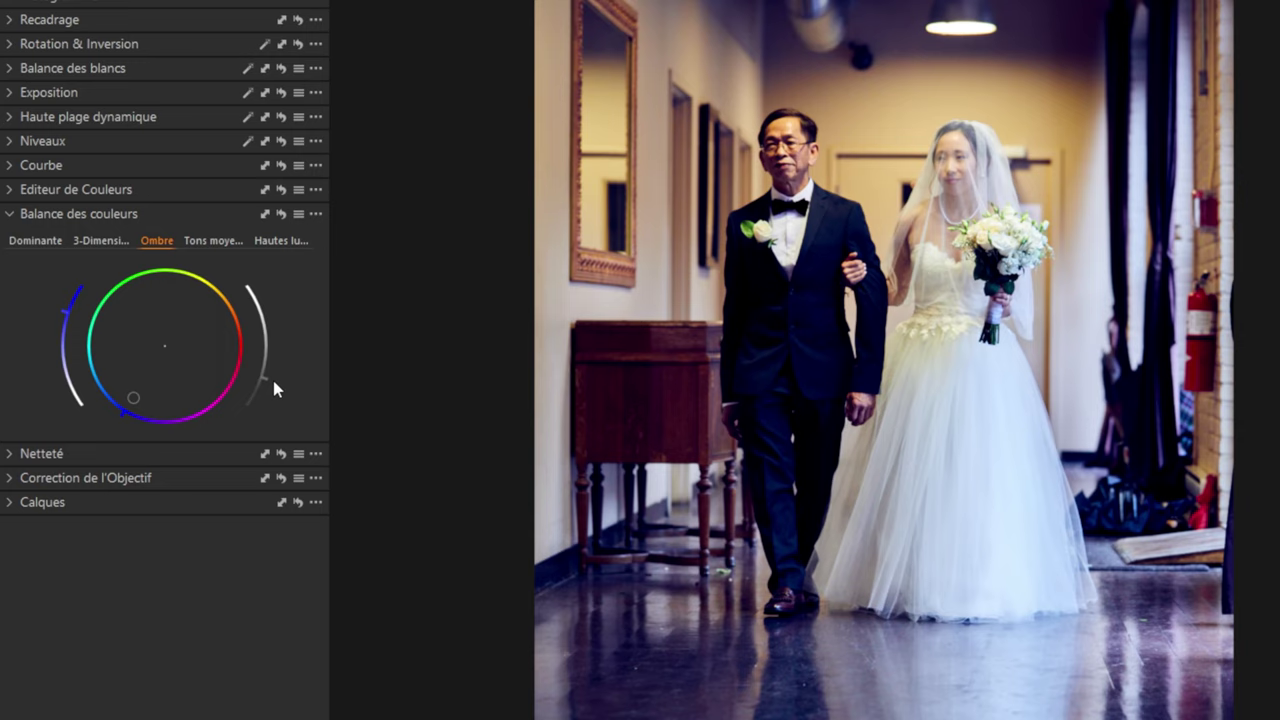
left_click_drag(272, 381, 271, 348)
left_click_drag(277, 359, 280, 327)
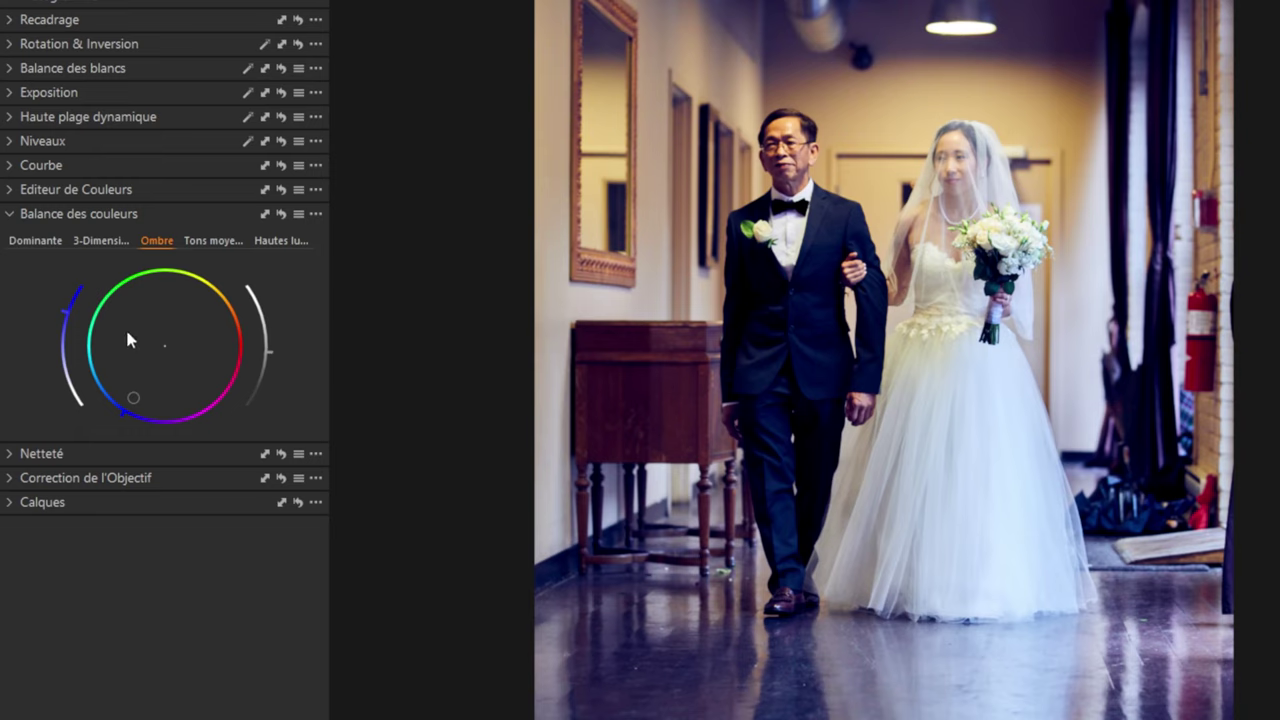
Step: Set the Tons moyens hue to orange in Balance des couleurs and raise the tint's saturation
left_click(110, 245)
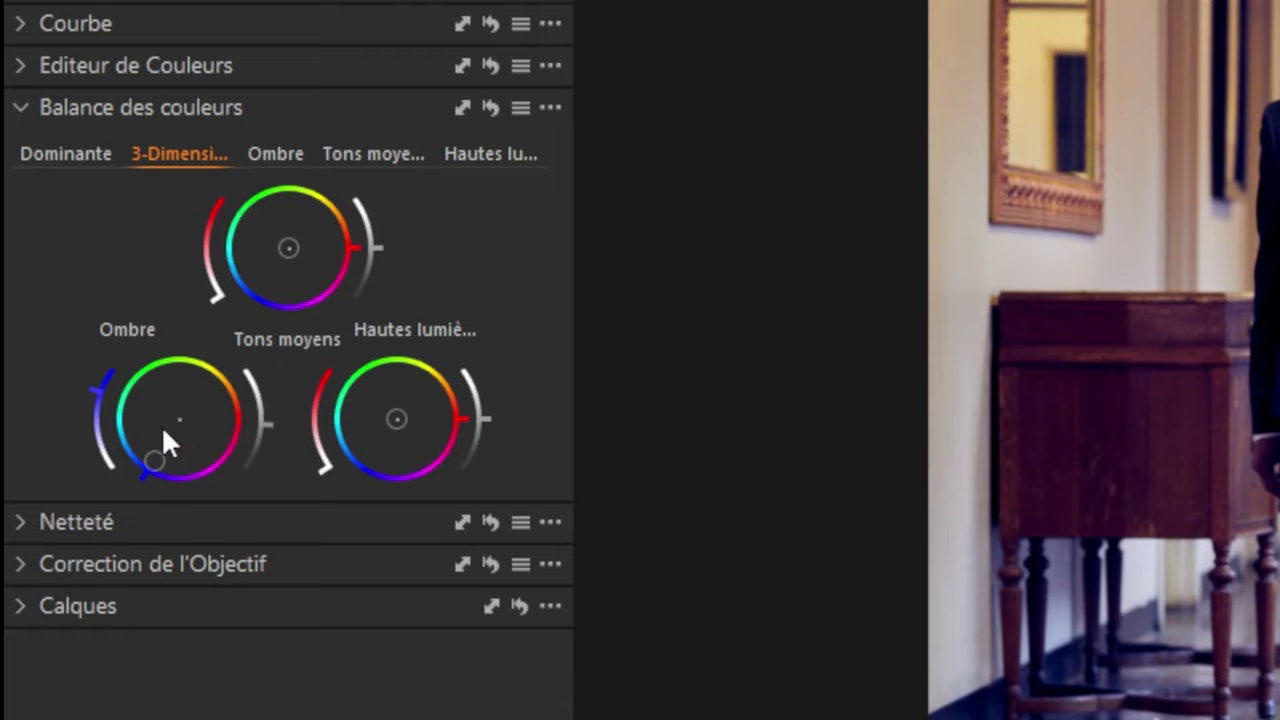
left_click(378, 156)
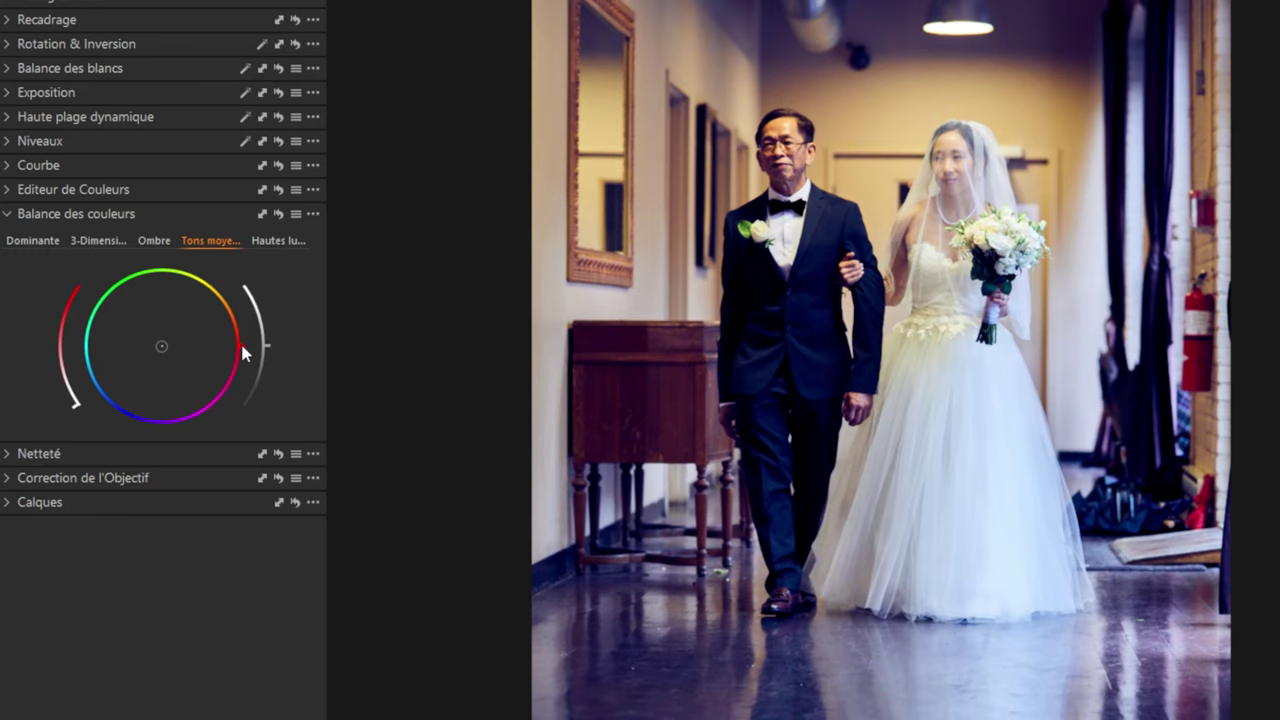
left_click_drag(240, 340, 230, 298)
left_click_drag(75, 408, 58, 326)
Step: Give the Hautes lumières a light orange tint, compare the photo without the colour balance, and collapse Balance des couleurs
left_click(272, 244)
left_click_drag(243, 345, 243, 287)
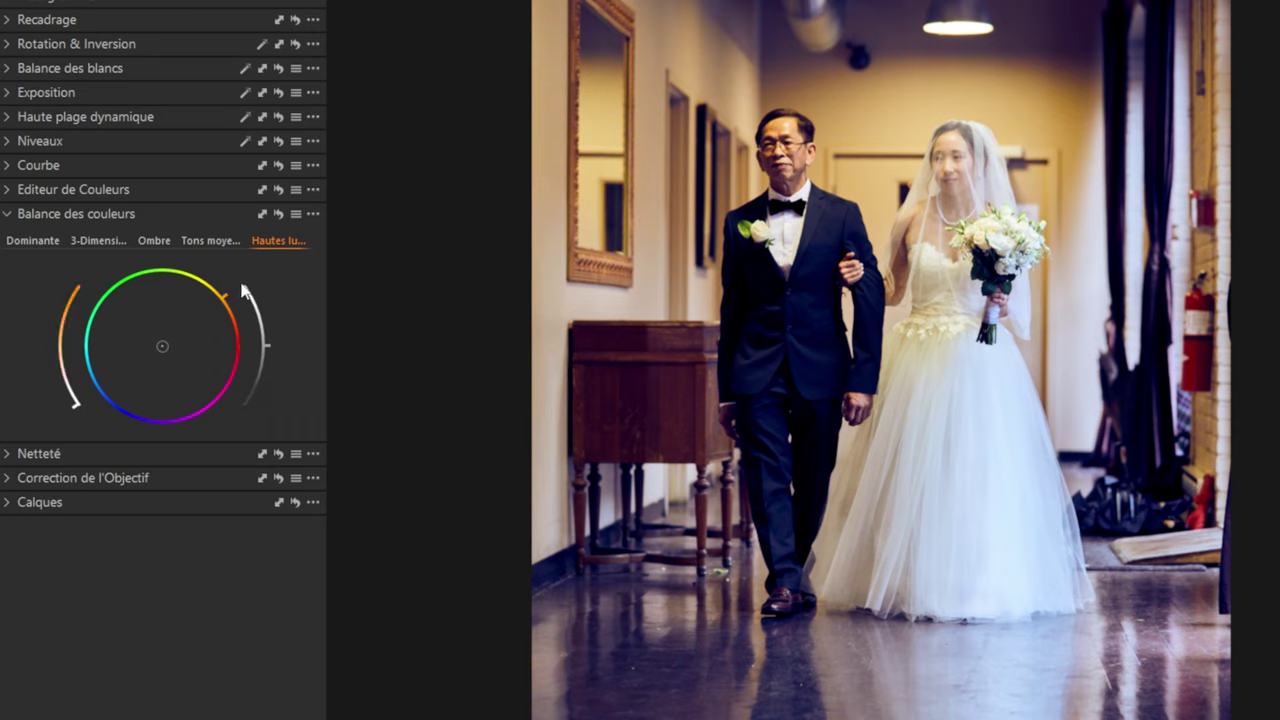
left_click_drag(76, 413, 70, 390)
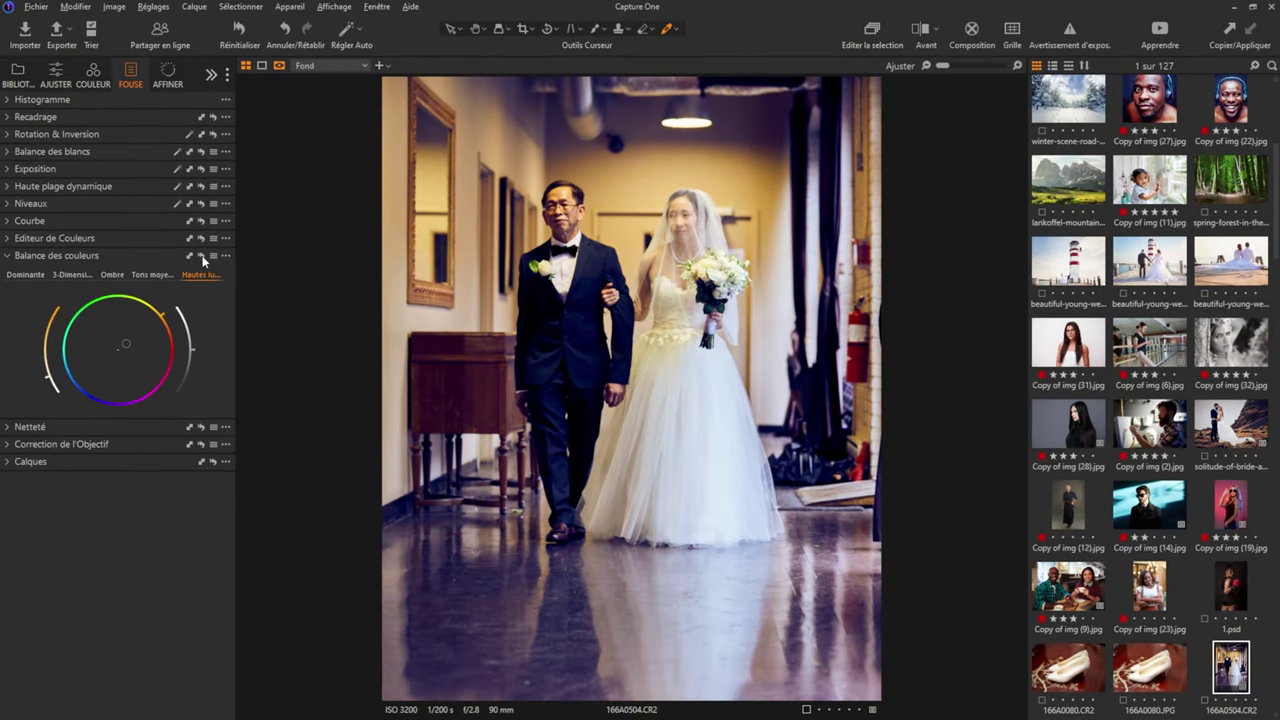
left_click(203, 262)
left_click(10, 256)
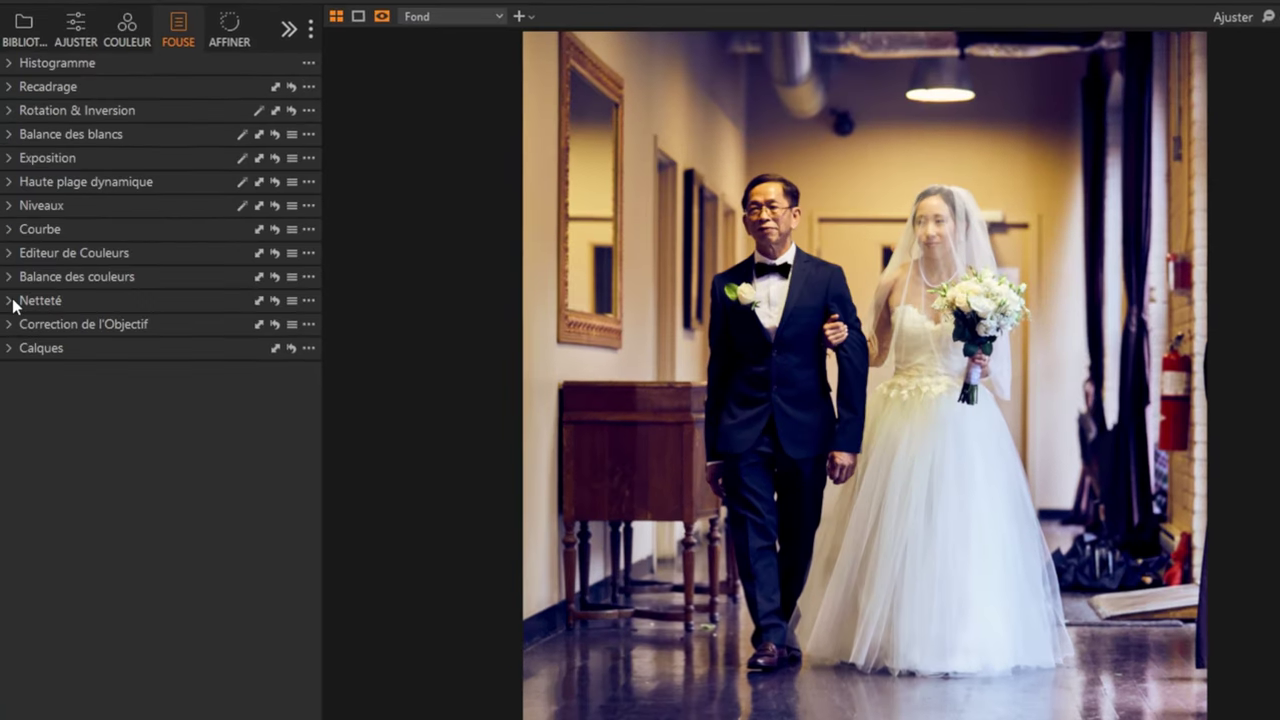
Step: Set the Netteté sharpening to Montant 260, Rayon 1,3 and Seuil 9,1
left_click(11, 273)
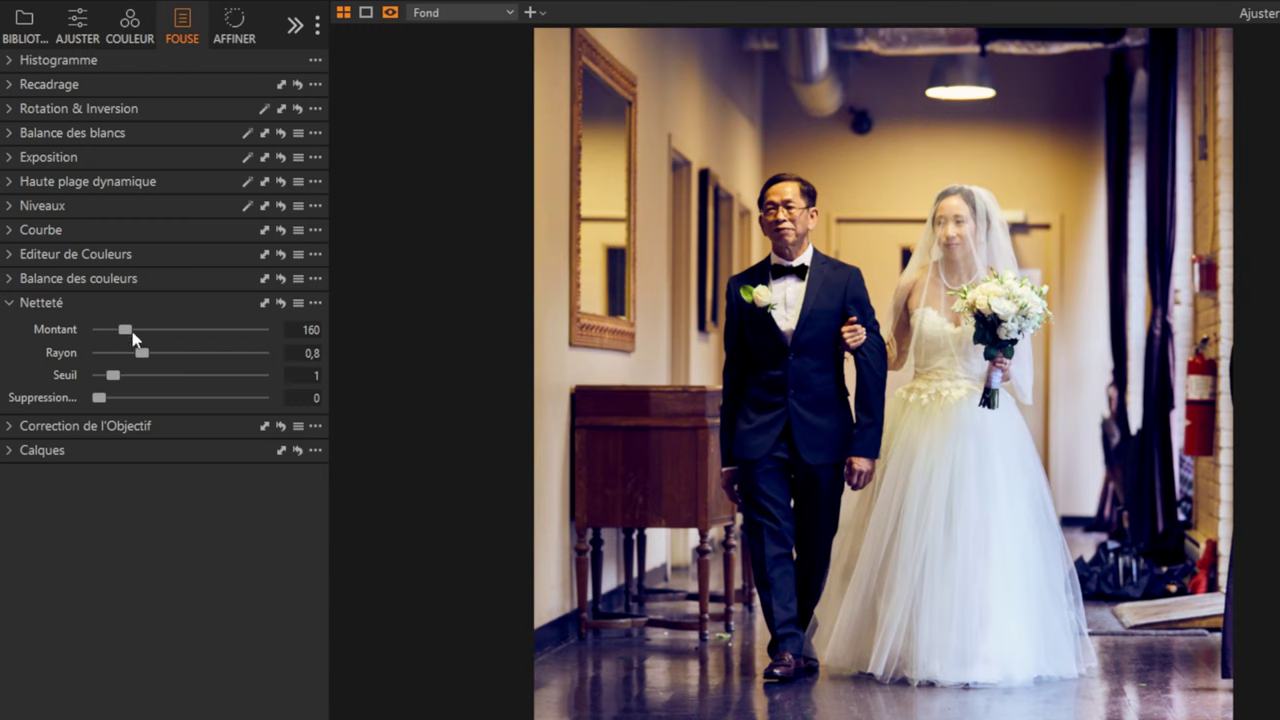
left_click_drag(130, 323, 142, 333)
left_click_drag(149, 332, 152, 333)
left_click_drag(139, 352, 176, 362)
left_click_drag(113, 377, 226, 382)
Step: Try the Suppression du Halo adjustment, return it to 0 and collapse the Netteté tool
mouse_move(98, 399)
left_mouse_down()
mouse_move(174, 401)
mouse_move(95, 404)
left_mouse_up()
mouse_move(106, 403)
left_mouse_down()
mouse_move(166, 403)
mouse_move(97, 402)
left_mouse_up()
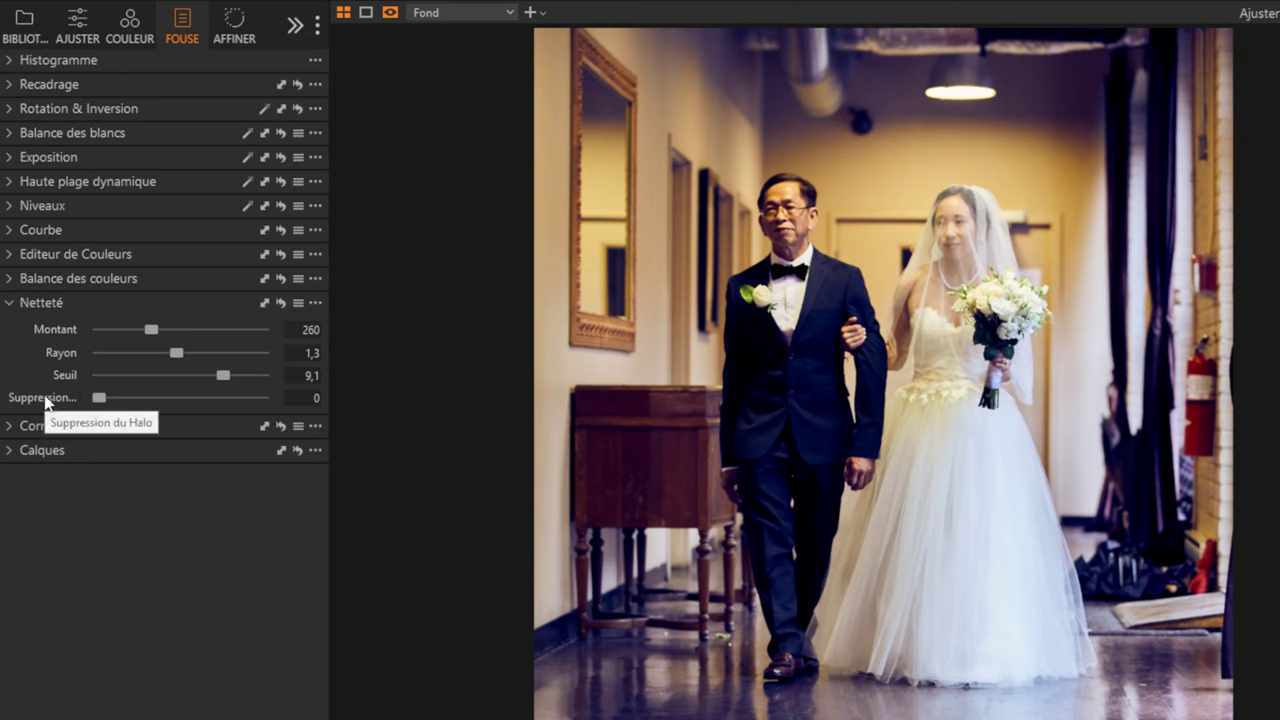
mouse_move(108, 403)
left_mouse_down()
mouse_move(137, 403)
mouse_move(94, 399)
left_mouse_up()
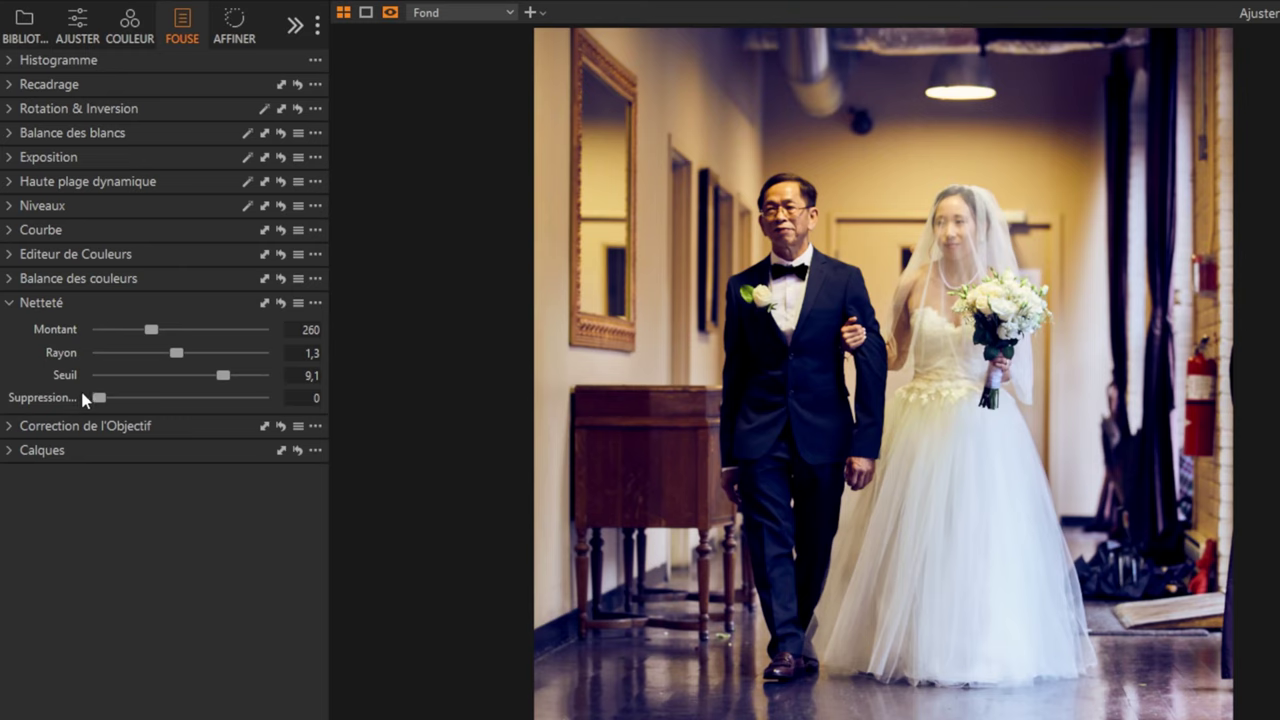
left_click(13, 302)
Step: Expand Correction de l'Objectif to look over its lens profile and correction options, and collapse it
left_click(12, 327)
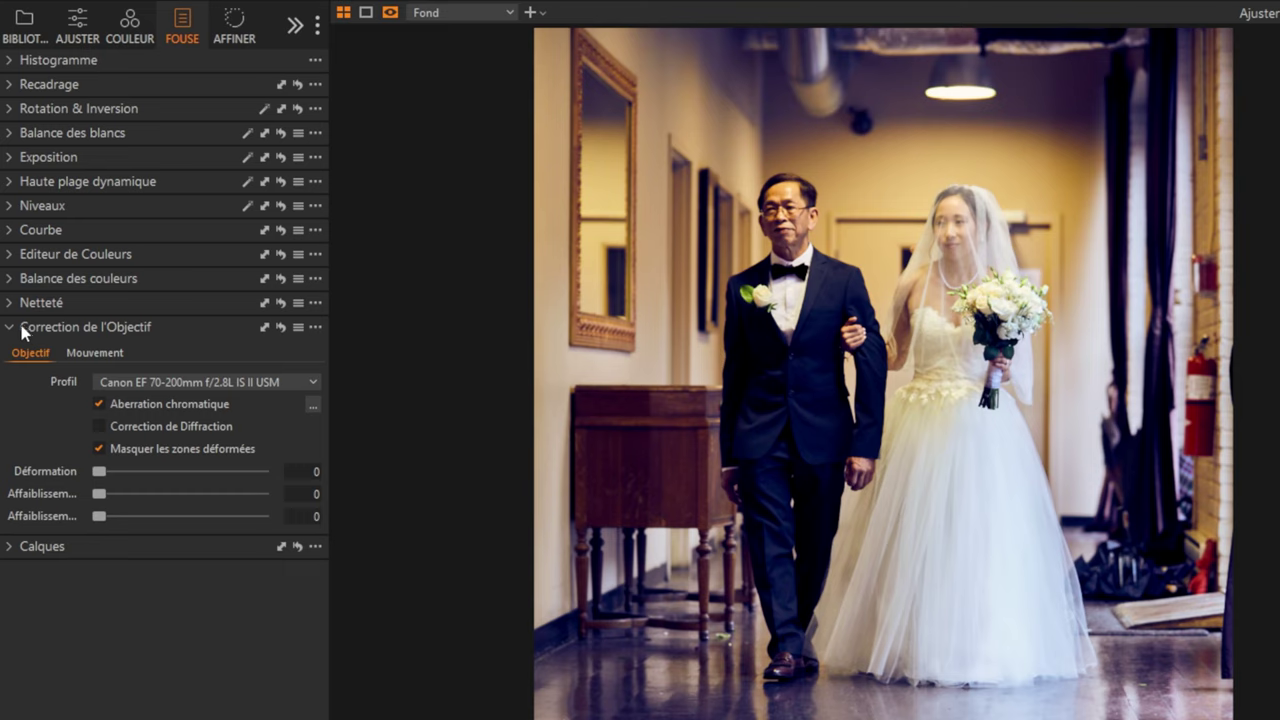
mouse_move(25, 333)
left_click(12, 329)
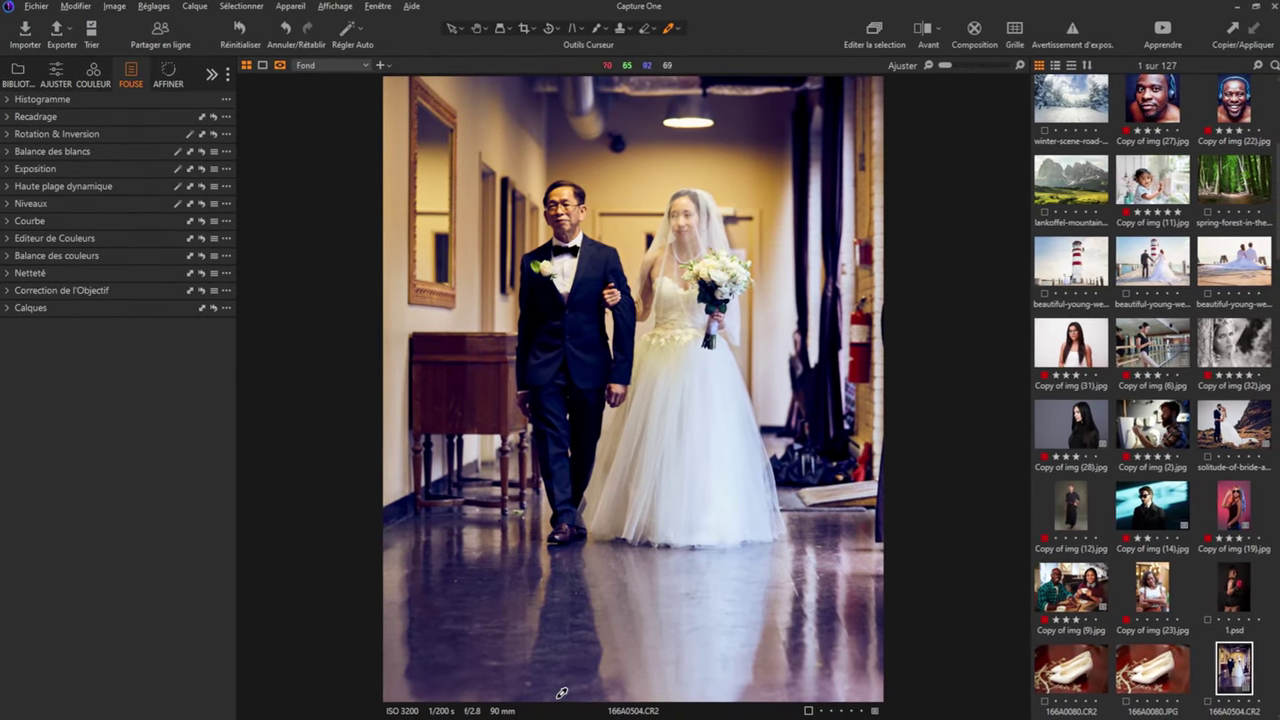
Step: Expand the Calques tool and activate the Dessiner Masque Correction brush for cleaning the floor around the couple's feet
scroll(557, 612, "up", 1)
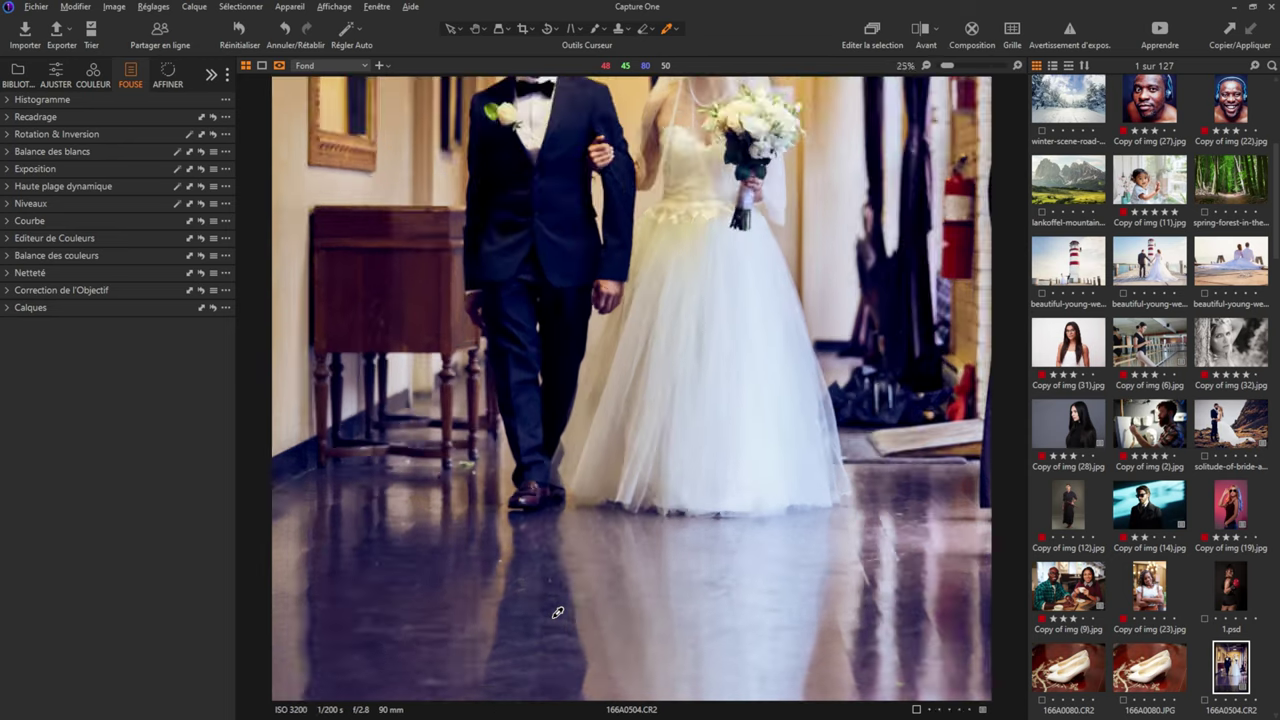
scroll(557, 612, "up", 1)
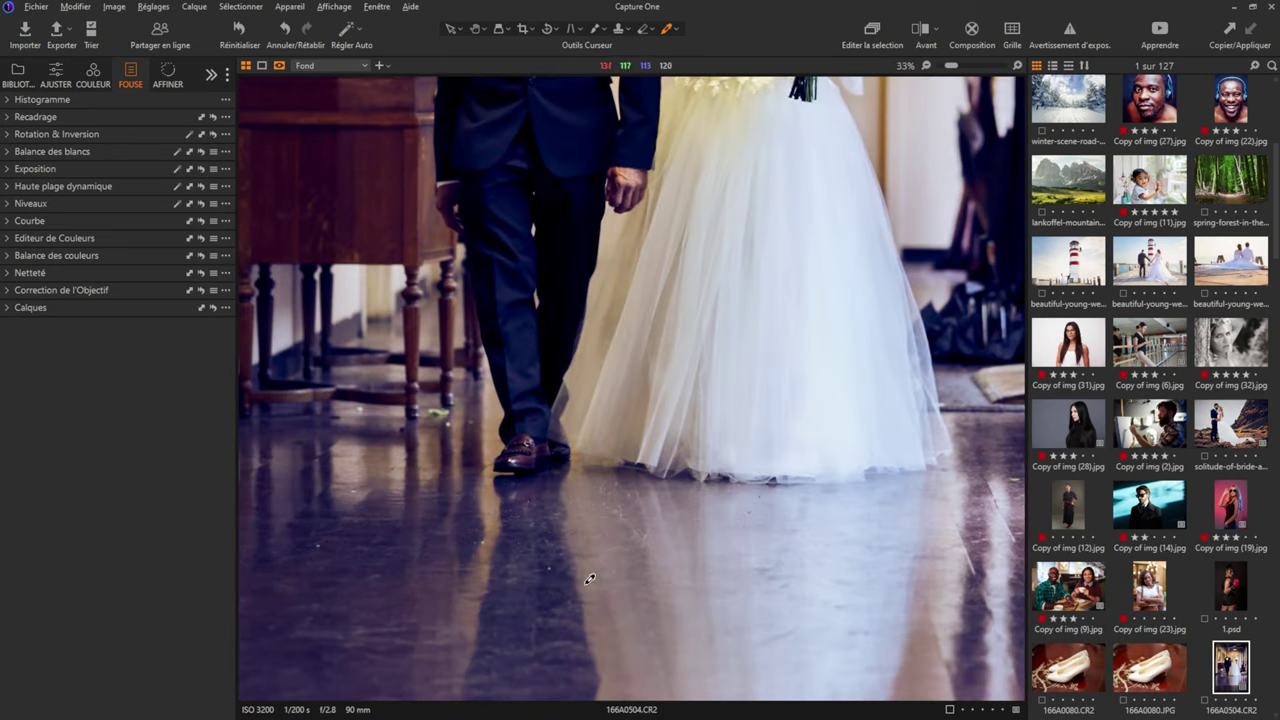
left_click_drag(621, 574, 534, 466)
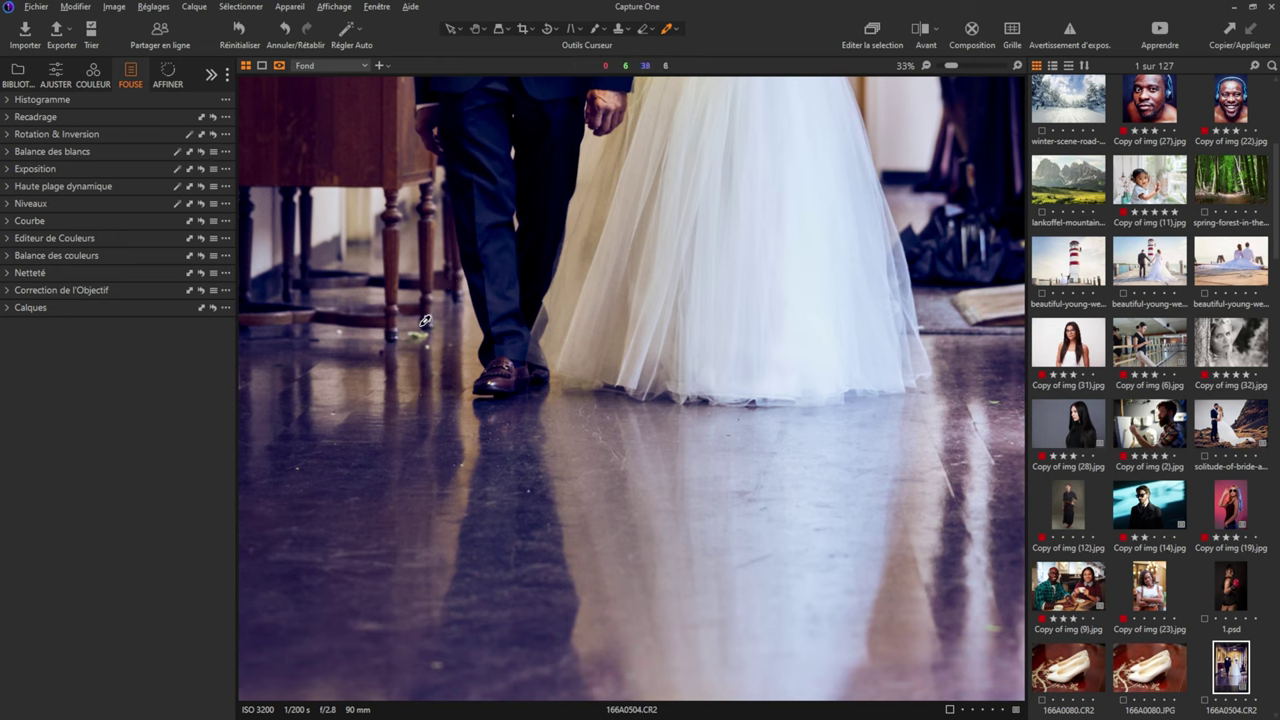
left_click(20, 309)
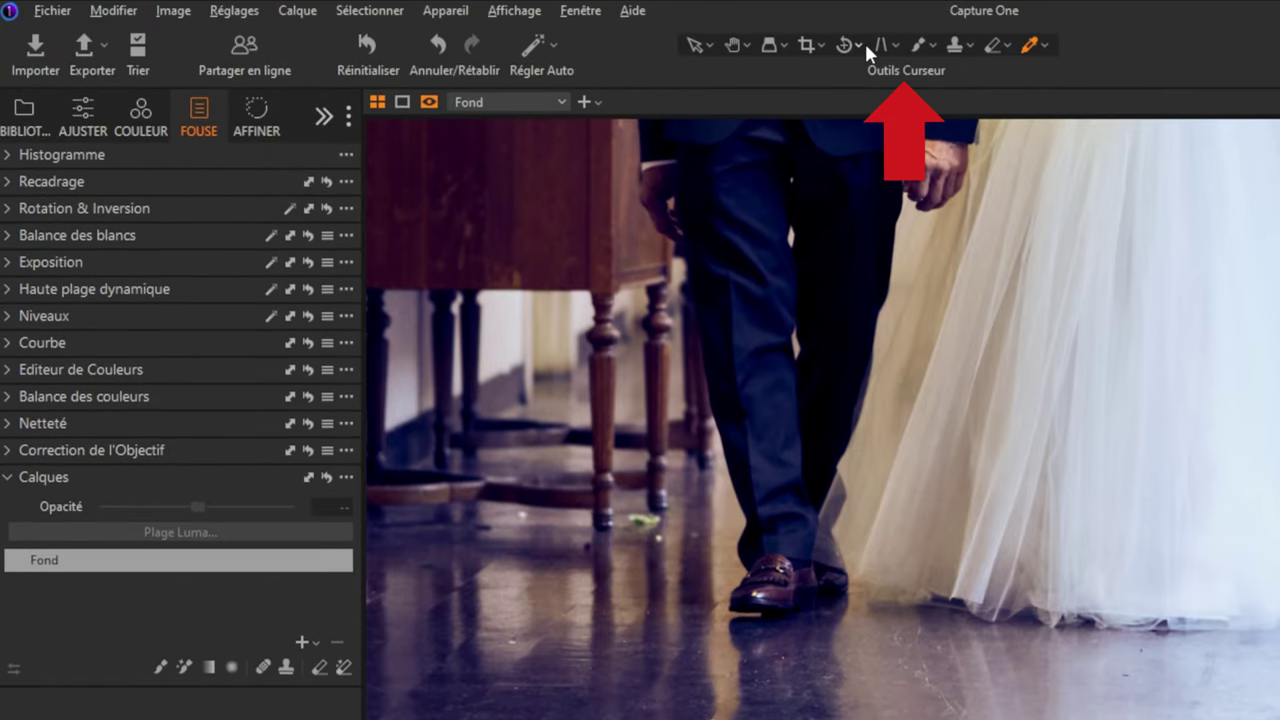
left_click(966, 42)
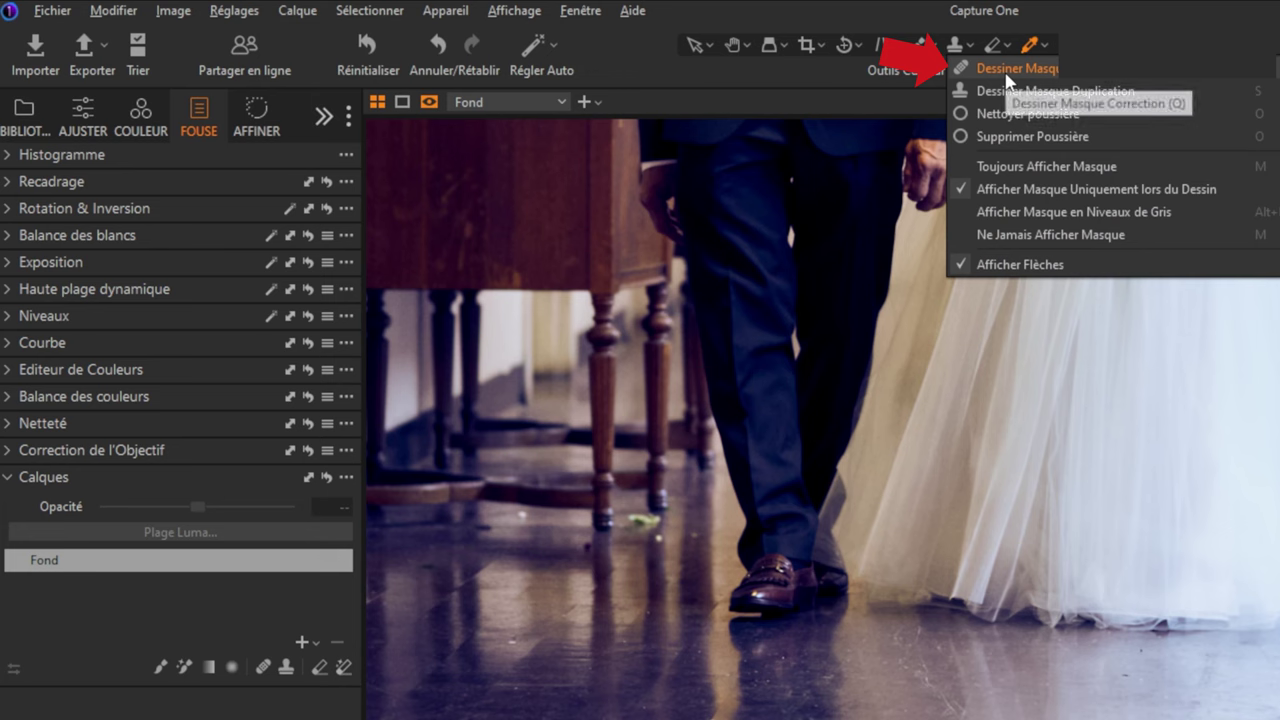
left_click(997, 69)
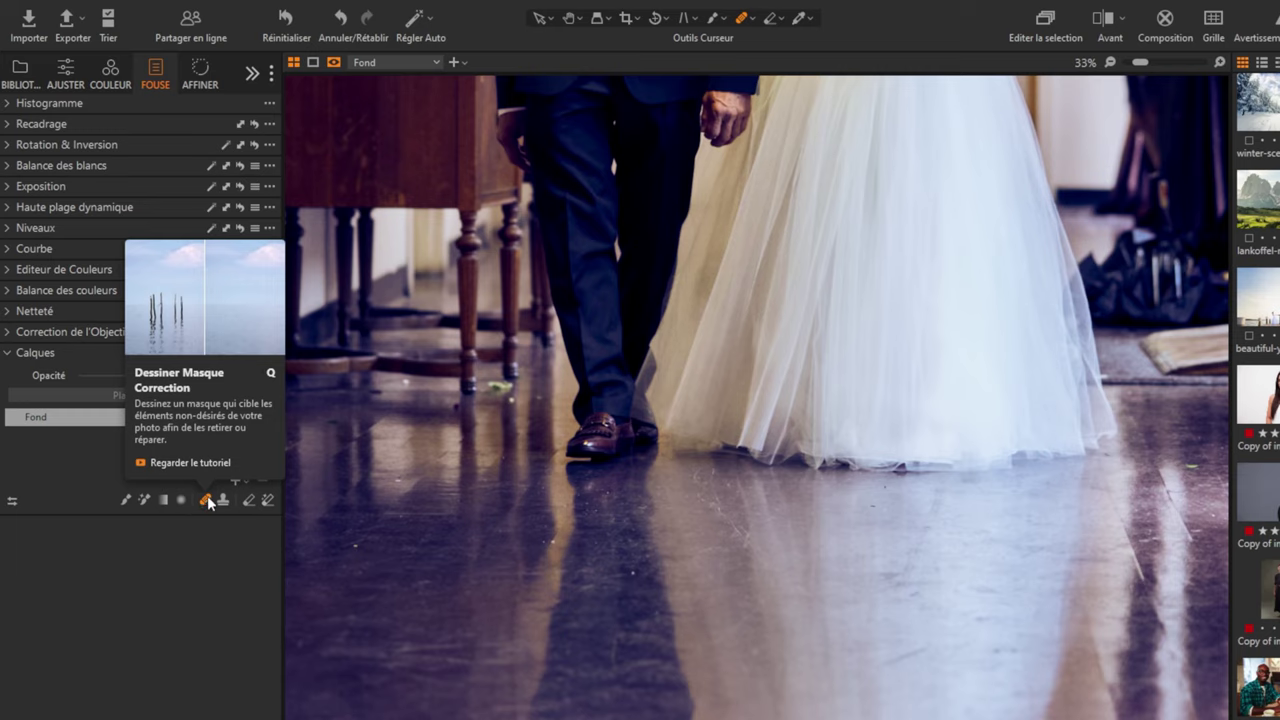
Step: Set the correction brush Taille to 78 and heal two specks on the floor in front of the man's shoes
right_click(660, 613)
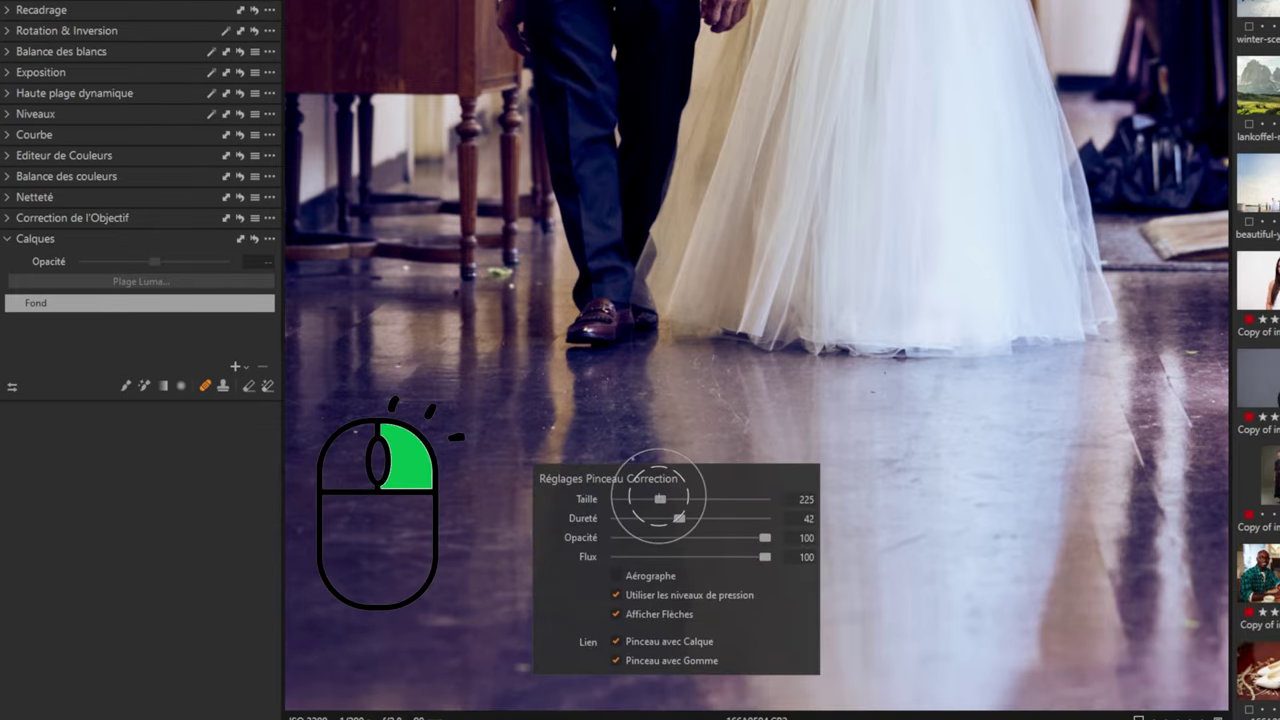
left_click_drag(660, 498, 643, 498)
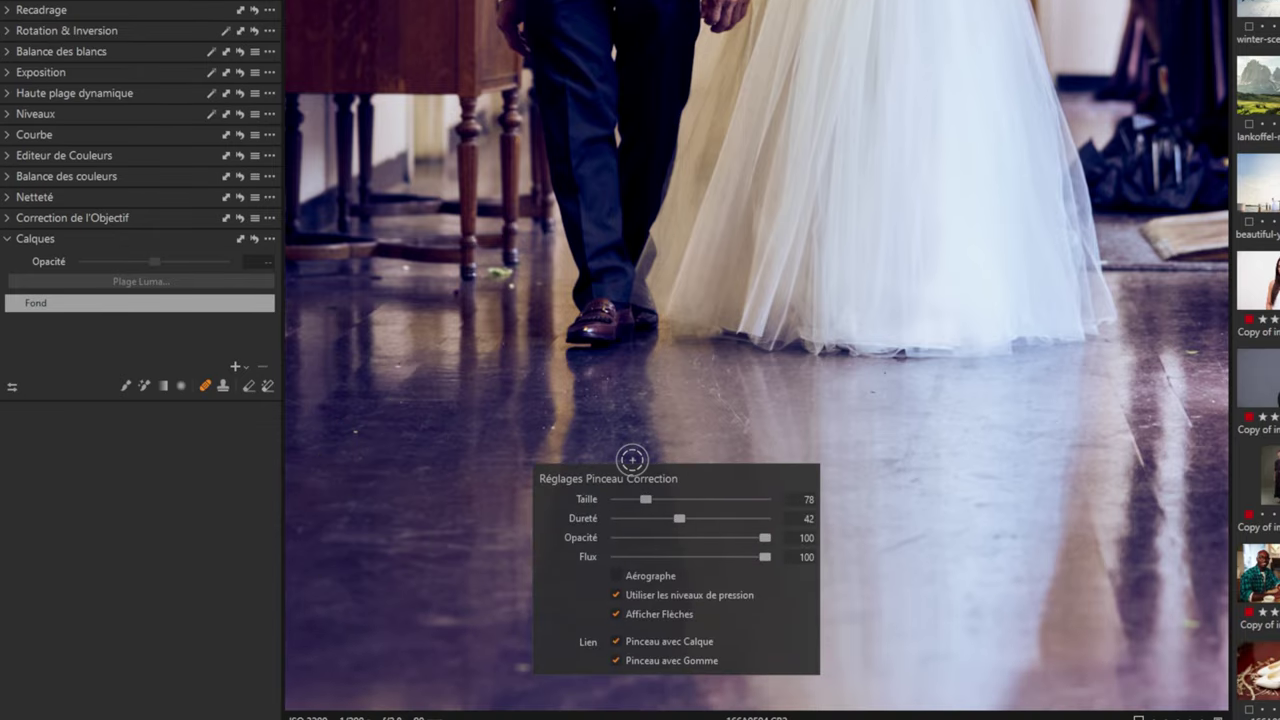
left_click(634, 458)
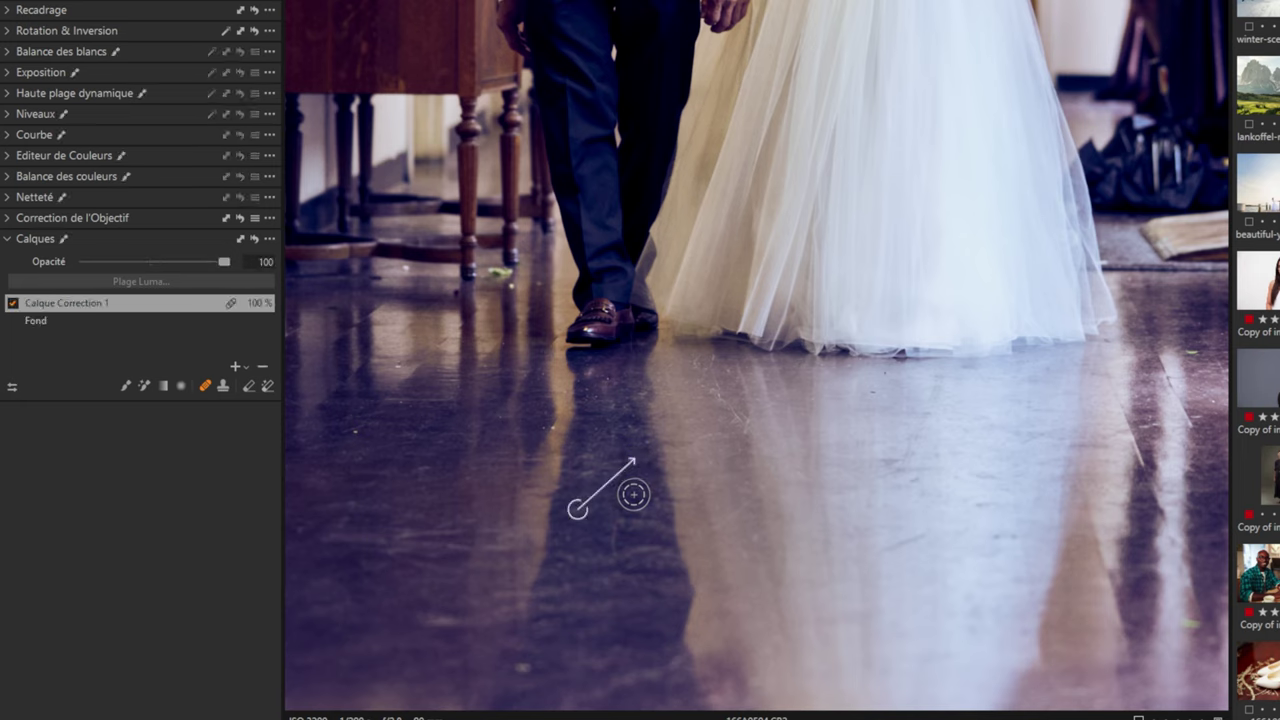
left_click(556, 428)
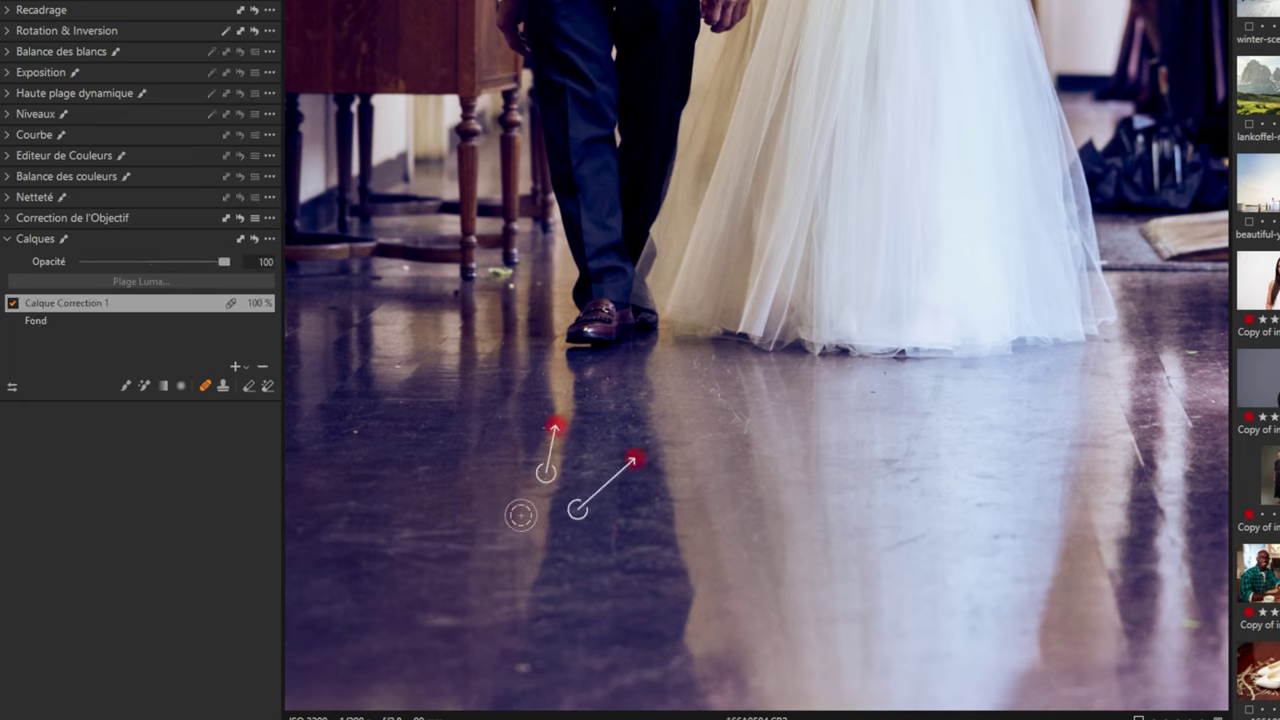
Step: Heal three specks on the open floor in front of the wooden table
left_click(355, 434)
left_click(396, 368)
left_click(408, 403)
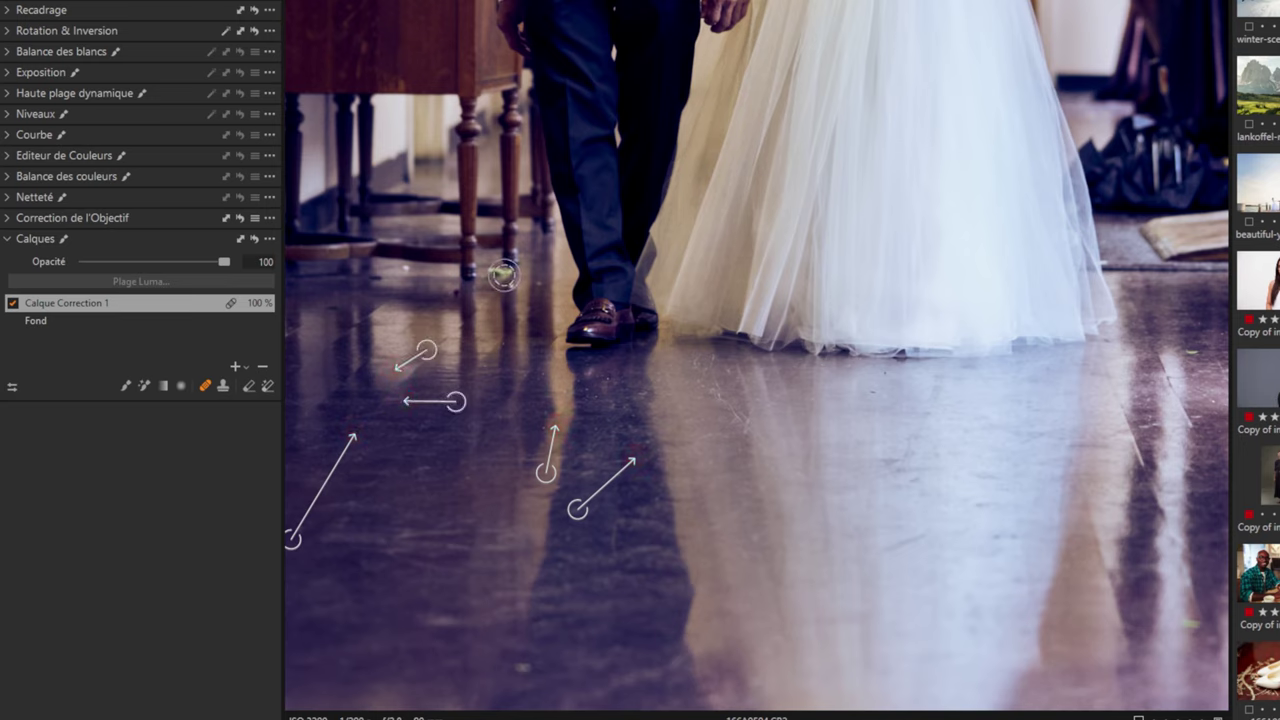
Step: Heal the green debris and the small spots around it on the floor by the table legs
left_click(502, 274)
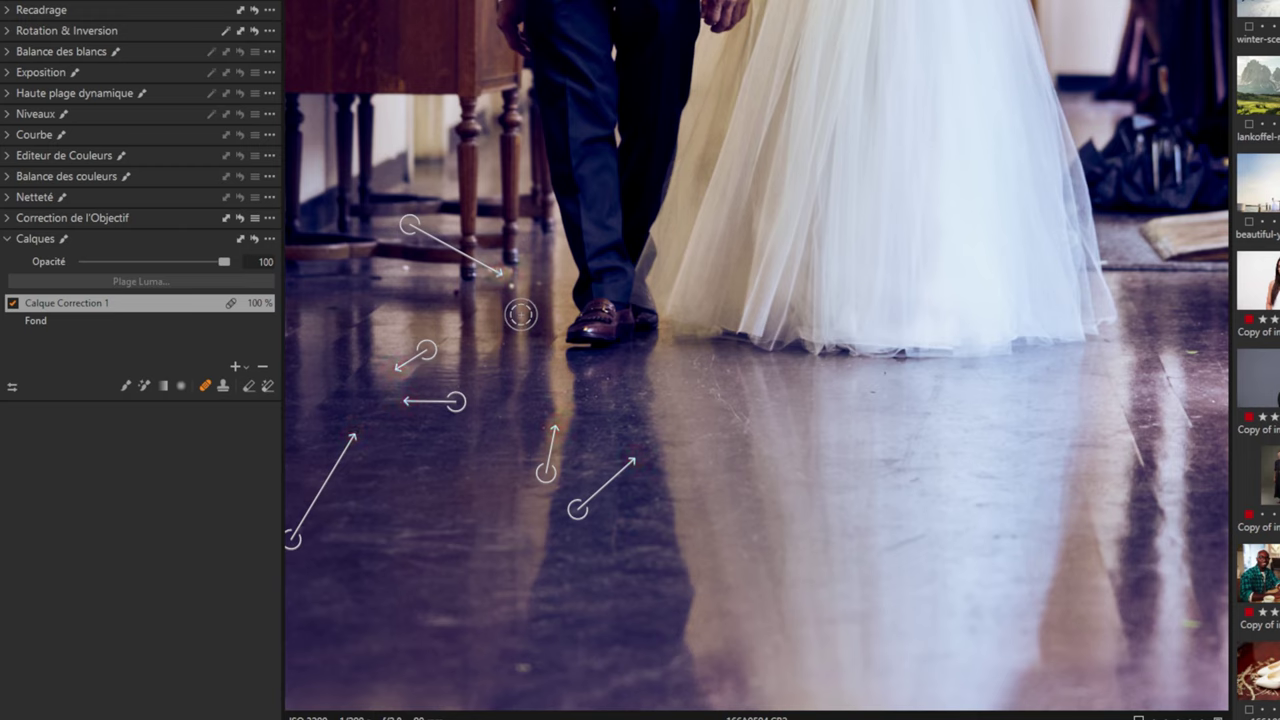
left_click(536, 284)
left_click(512, 290)
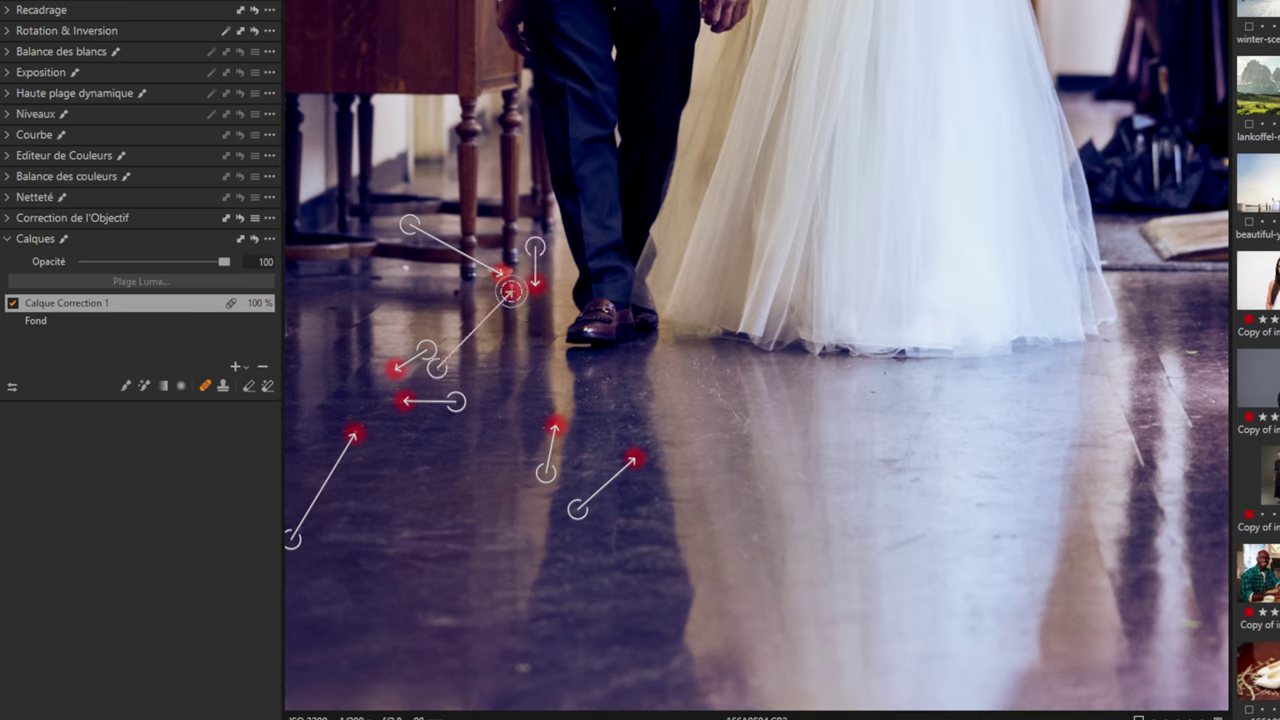
left_click(448, 292)
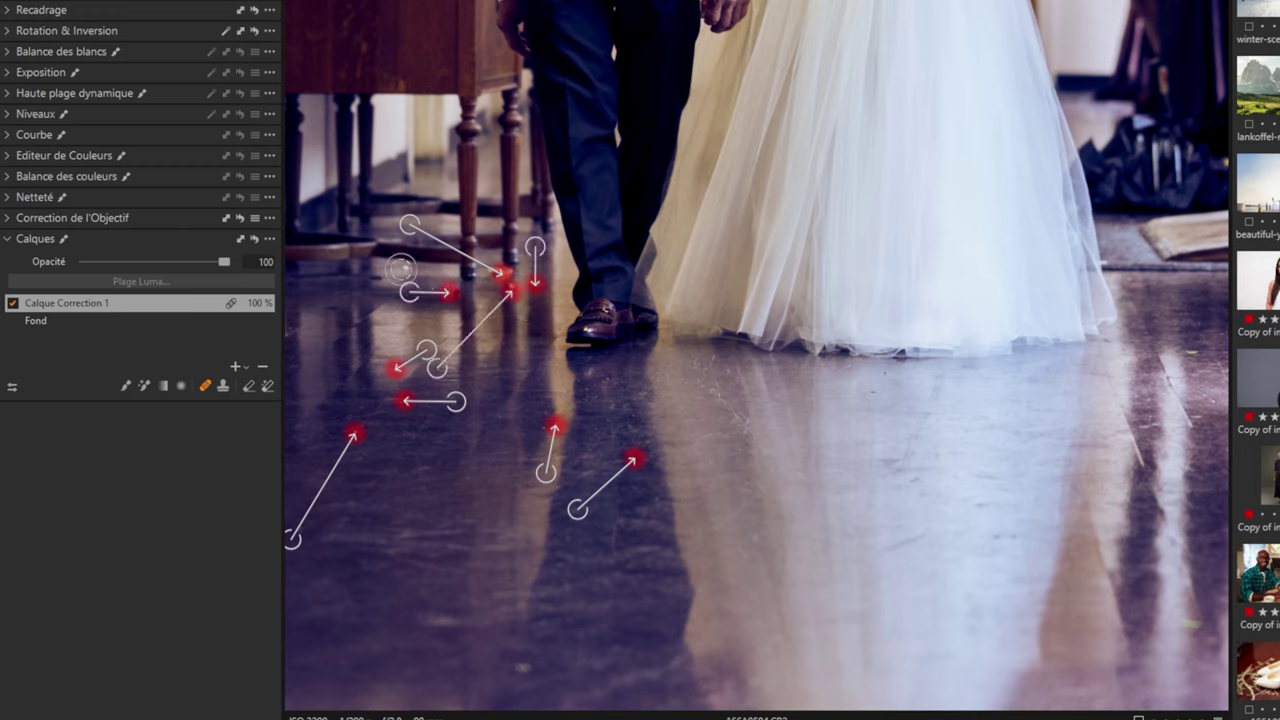
left_click(404, 272)
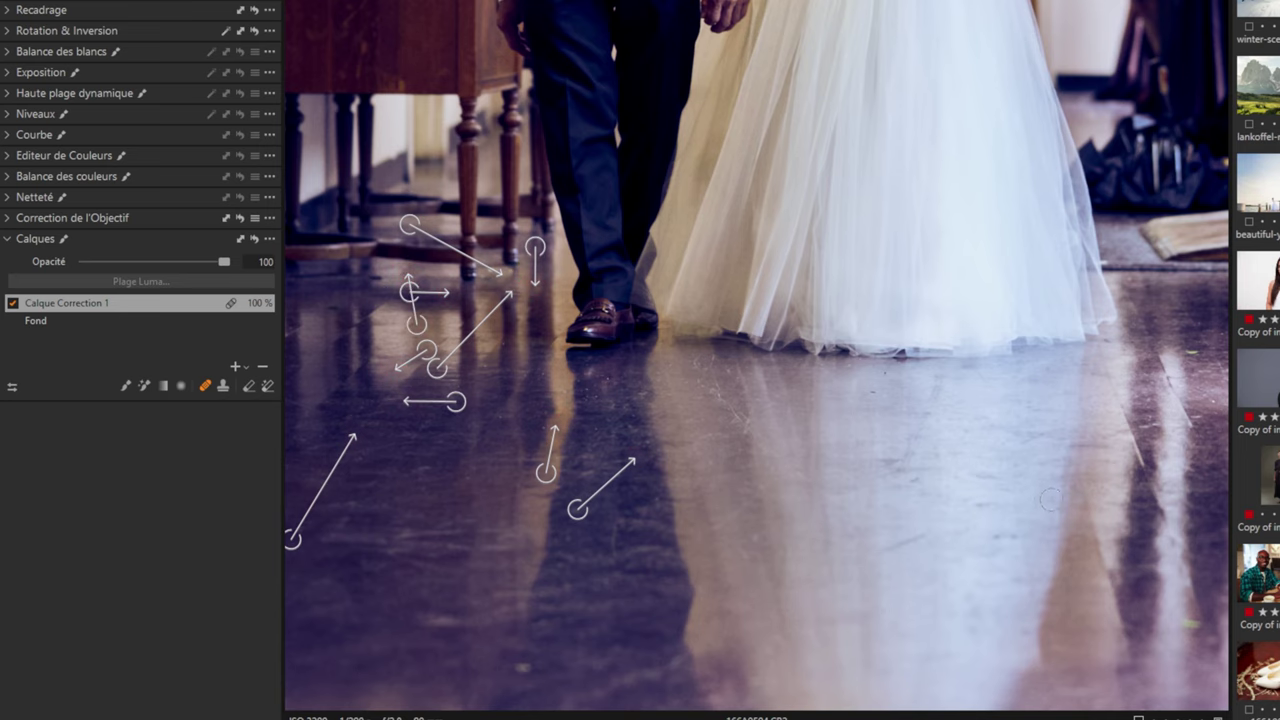
Step: Heal the remaining marks on the floor on the bride's side and fit the whole photo in the viewer
scroll(1183, 351, "right", 3)
left_click(1082, 347)
left_click(1080, 623)
left_click(1103, 396)
scroll(491, 666, "left", 2)
key("ctrl+0")
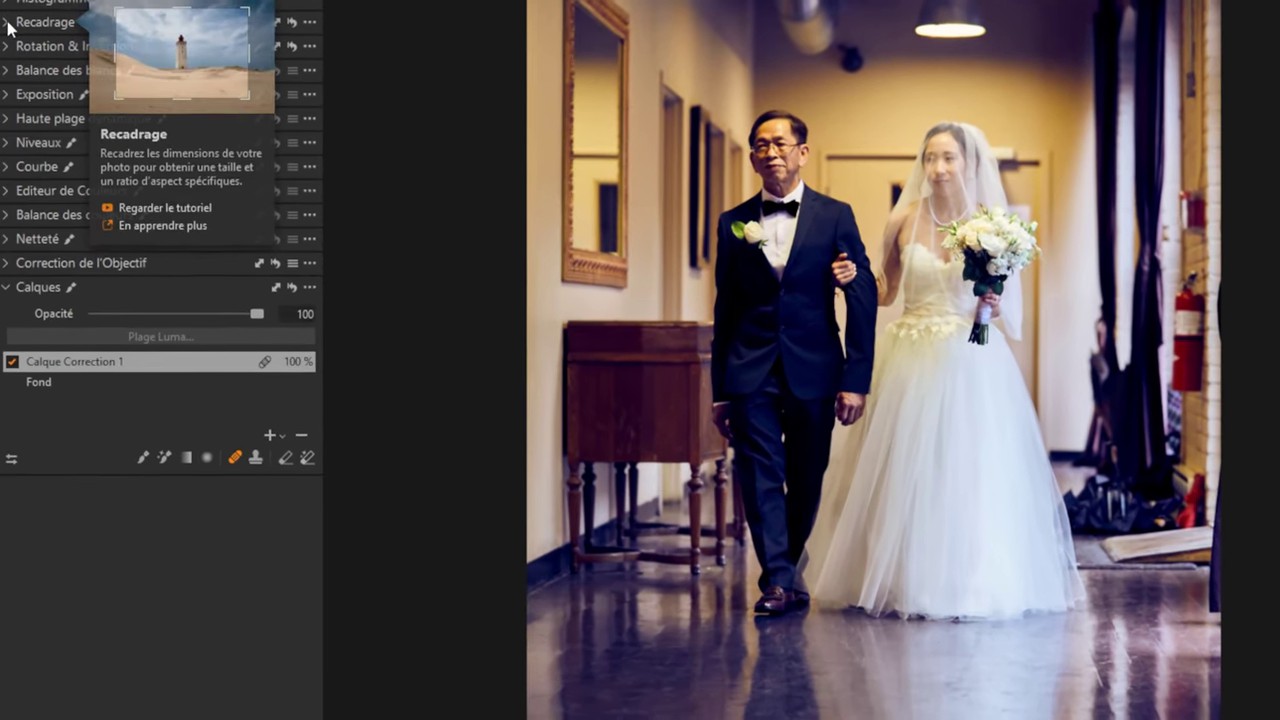
Step: Expand Recadrage, tighten and reposition the 4x5 crop around the couple to about 3210 x 4012 px, and leave the crop tool
left_click(15, 95)
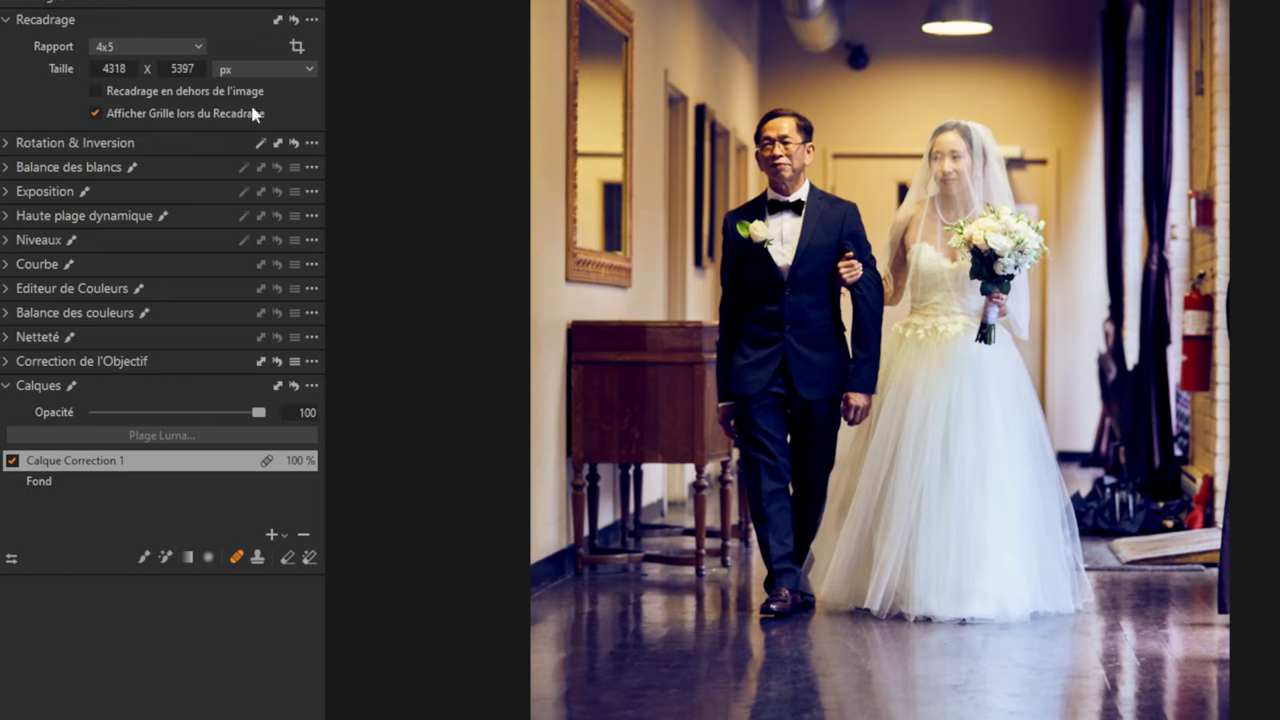
left_click(297, 50)
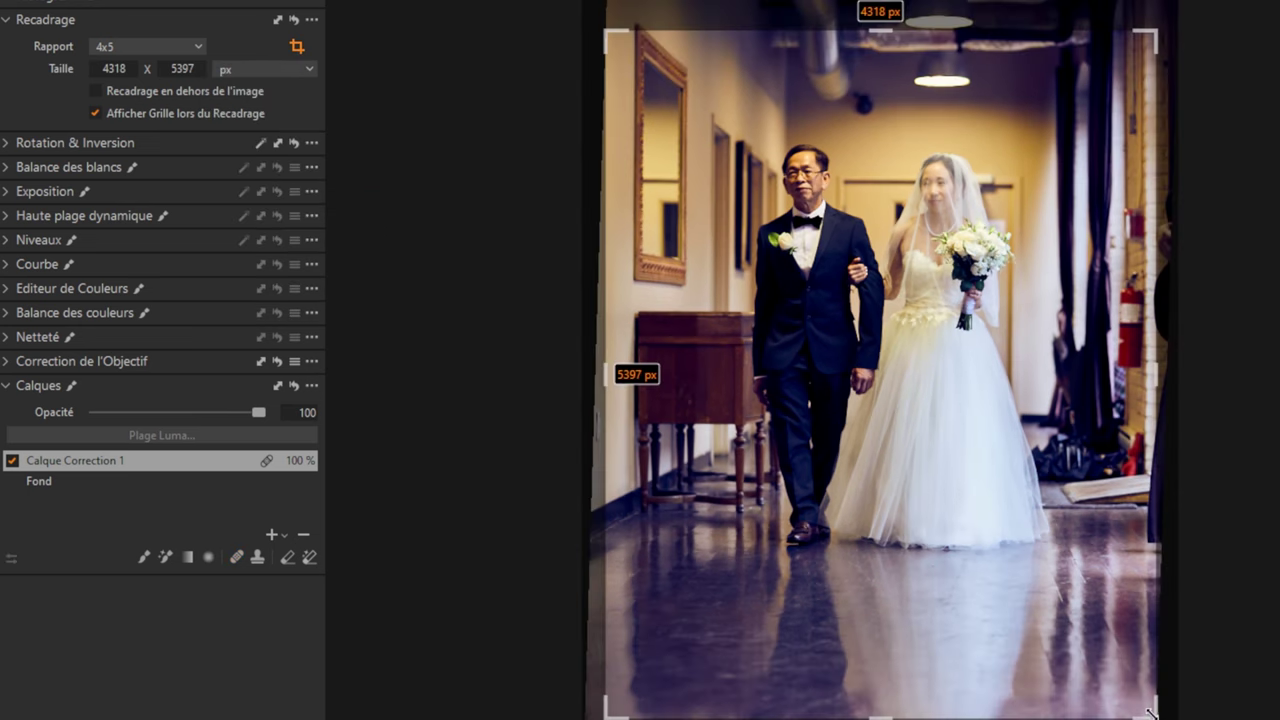
left_click_drag(1150, 714, 1100, 634)
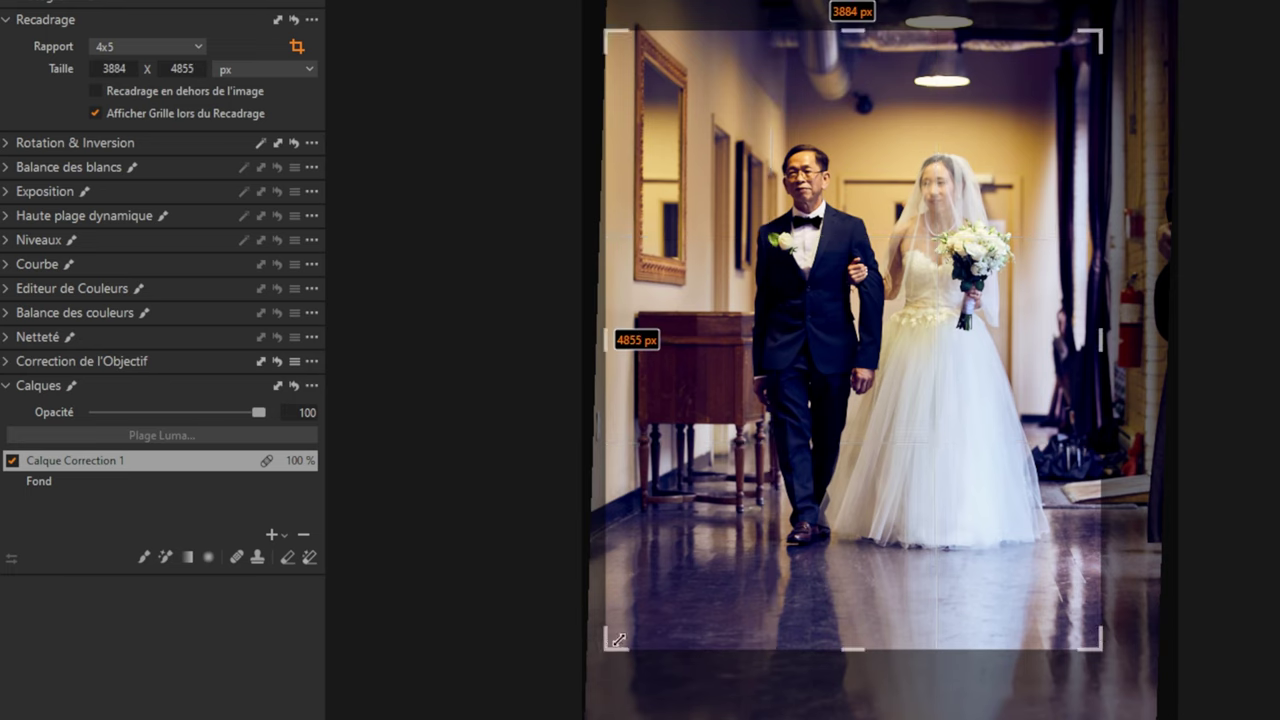
left_click_drag(615, 652, 631, 632)
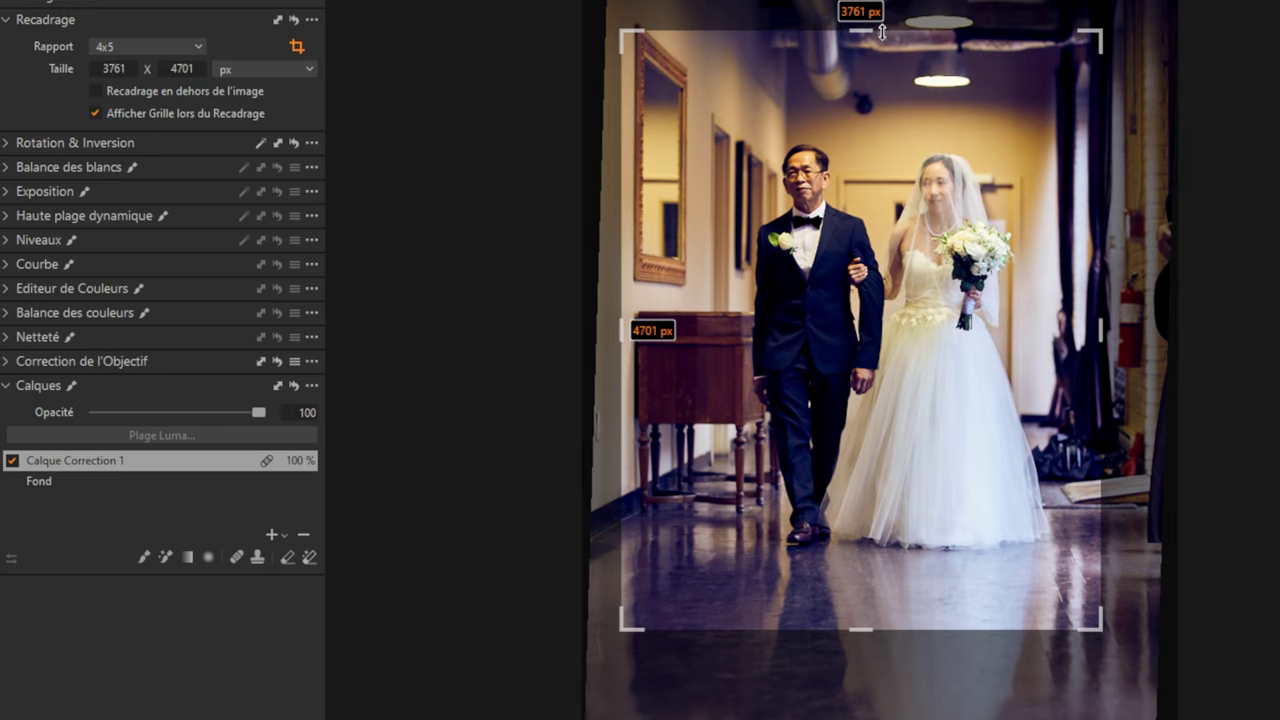
left_click_drag(882, 32, 880, 74)
left_click_drag(876, 138, 888, 177)
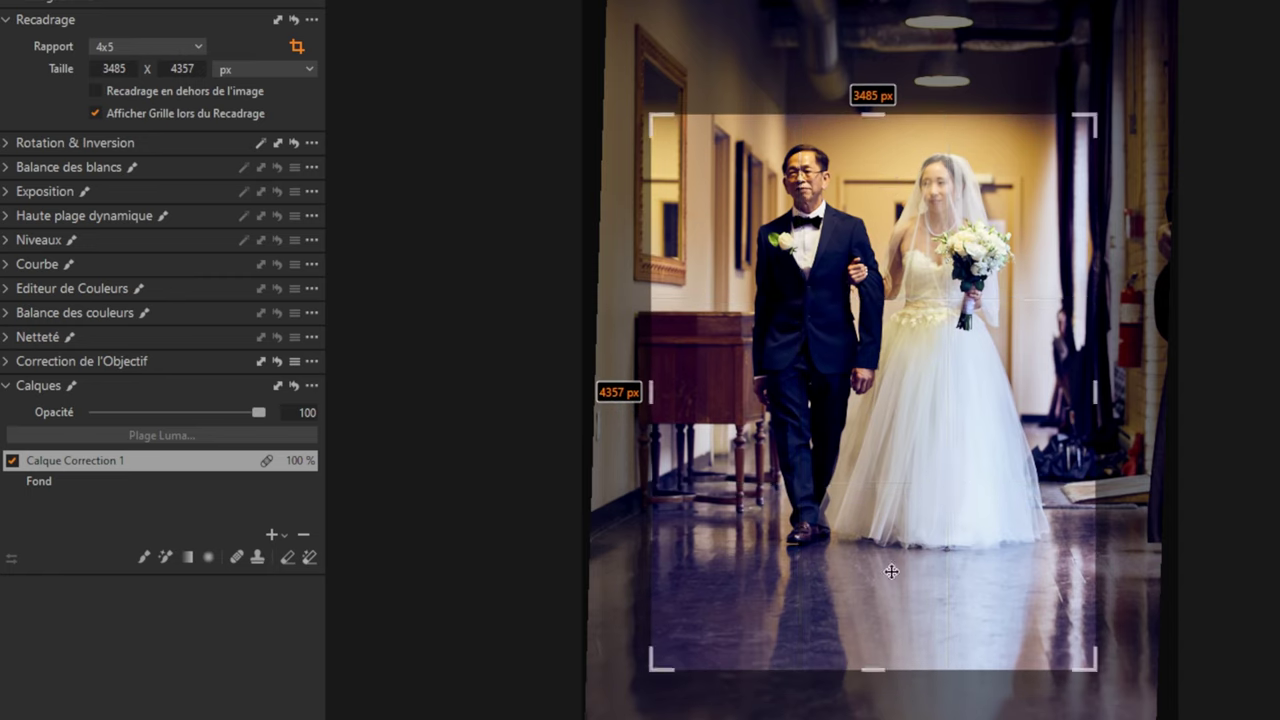
left_click_drag(862, 548, 876, 527)
left_click_drag(885, 653, 884, 606)
left_click_drag(872, 459, 872, 459)
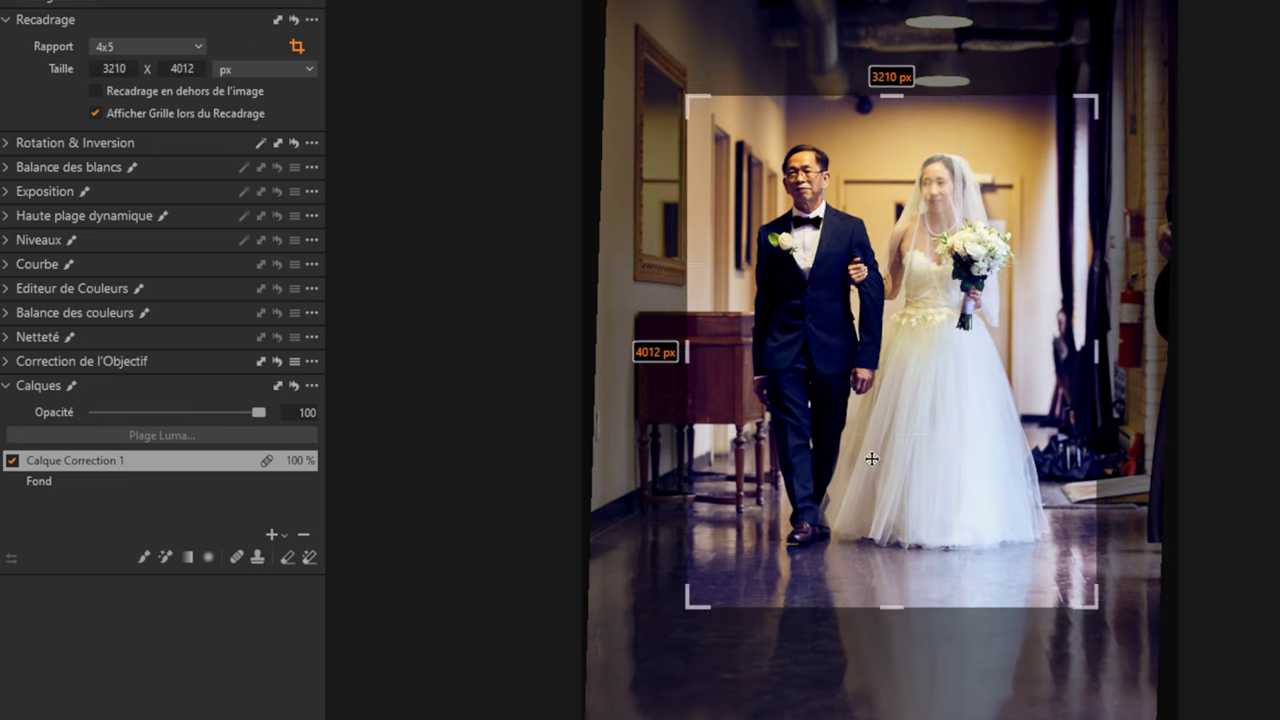
left_click(298, 46)
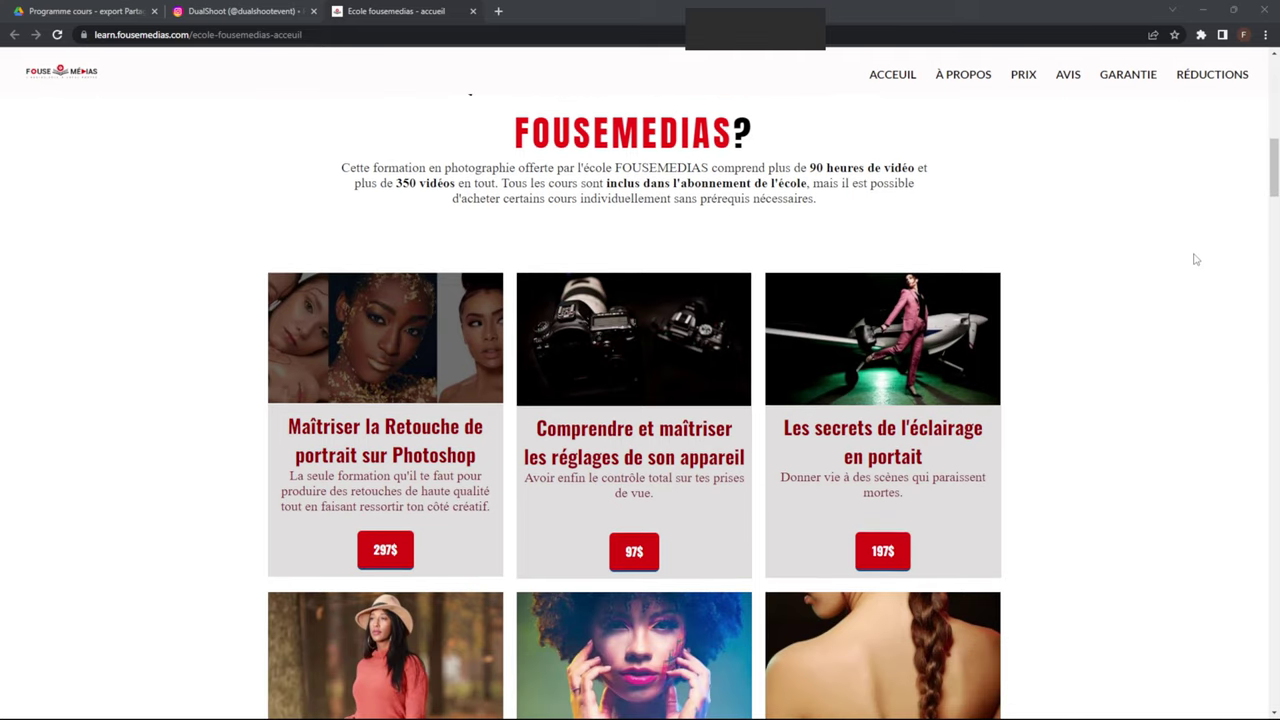
Step: Look through the course catalogue and the all-access subscription offer on the Fousemedias school page in the browser
scroll(1194, 270, "down", 4)
scroll(1194, 293, "down", 4)
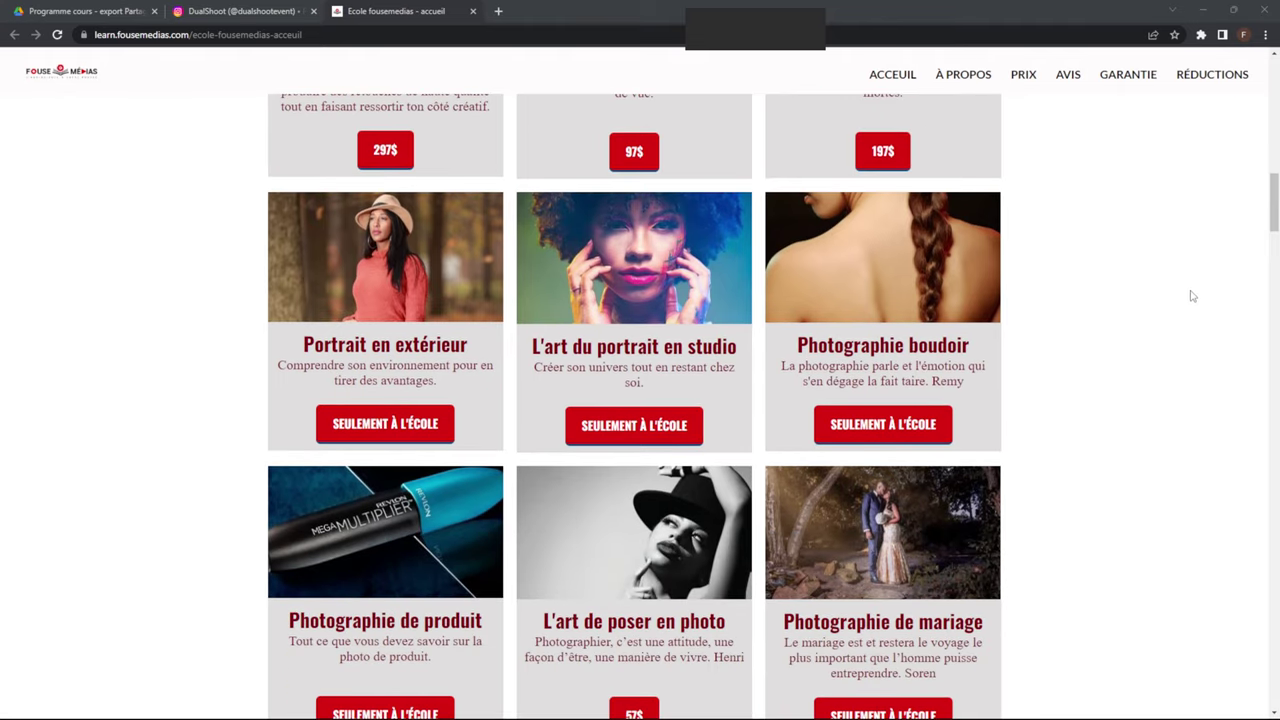
scroll(1193, 297, "down", 1)
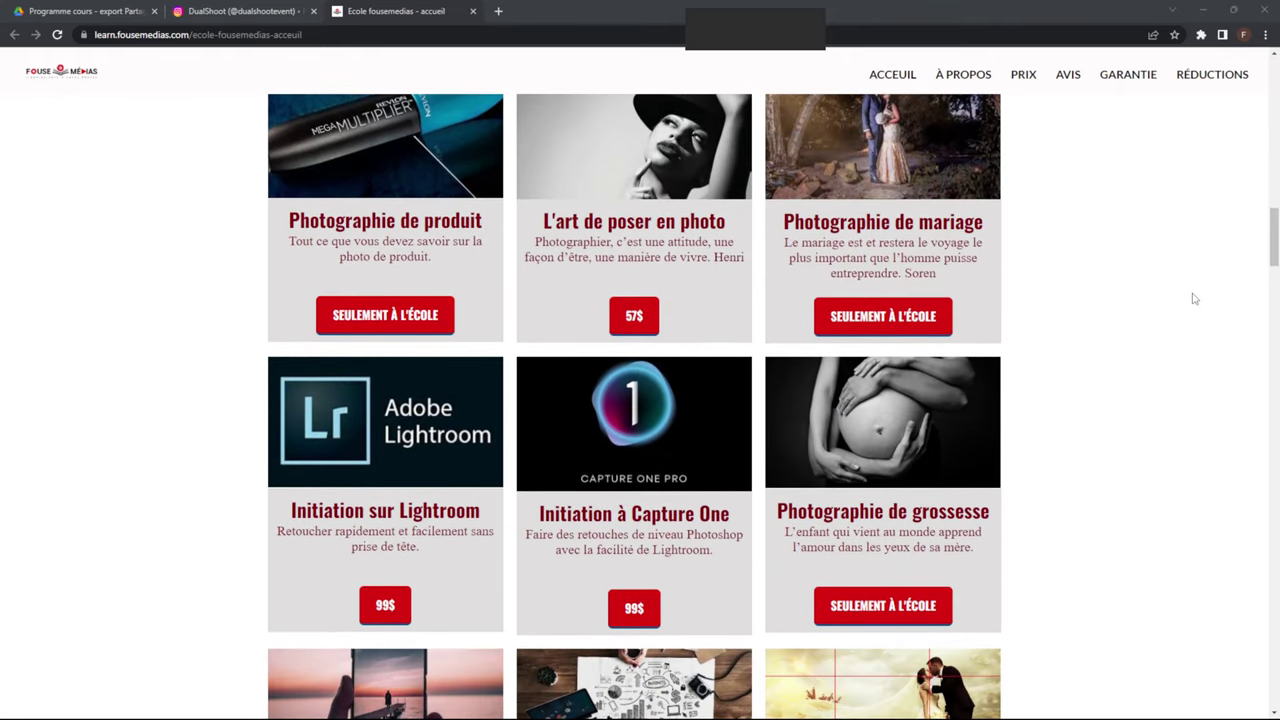
scroll(1193, 298, "down", 1)
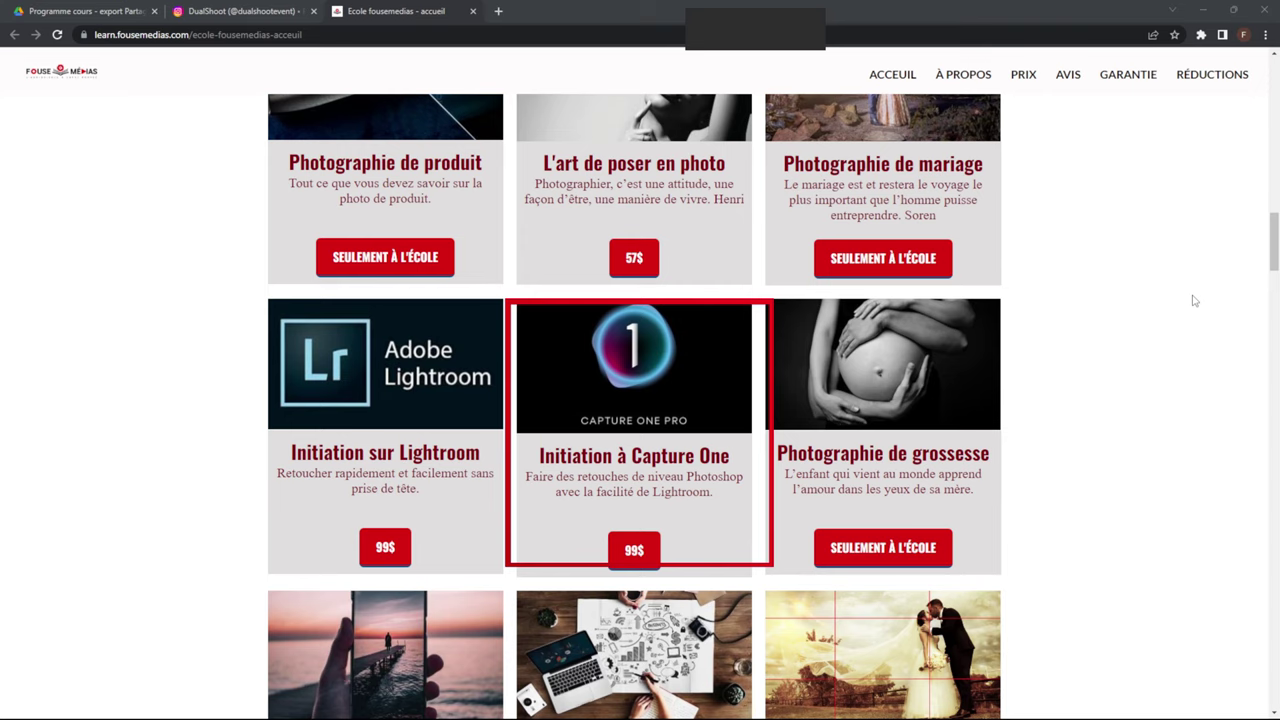
scroll(1193, 300, "down", 5)
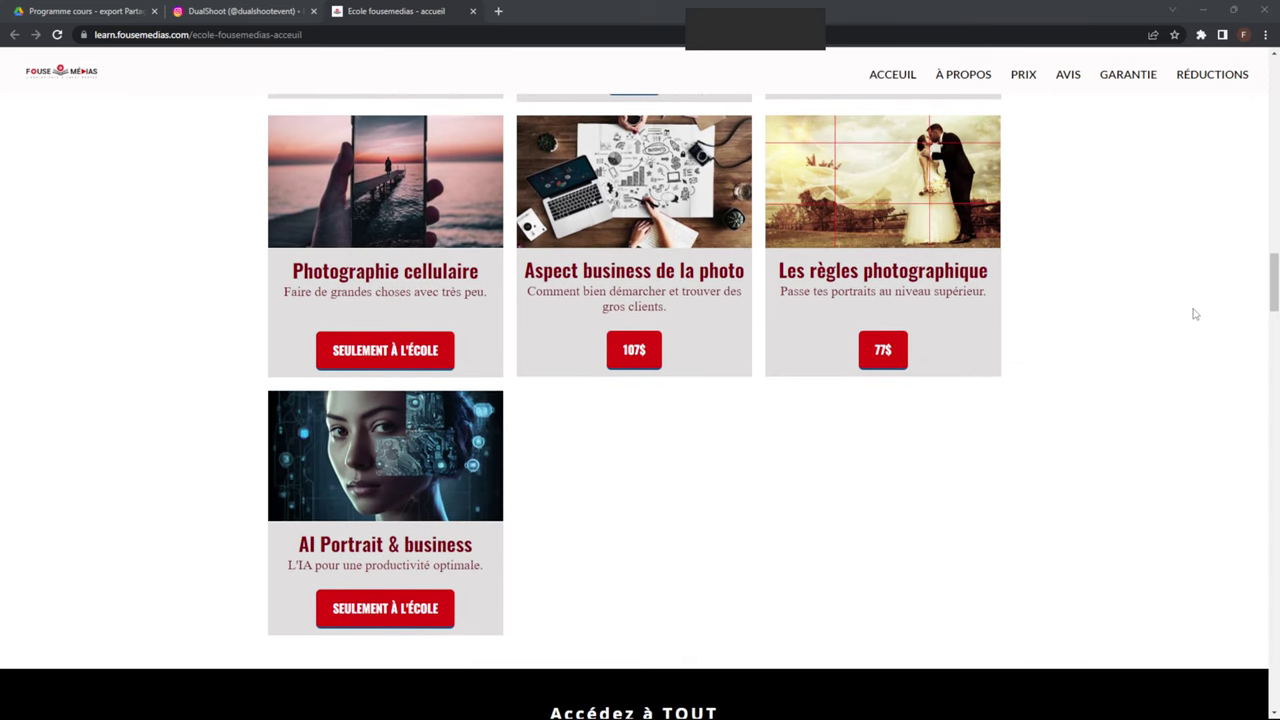
scroll(1193, 314, "down", 3)
scroll(1193, 324, "up", 1)
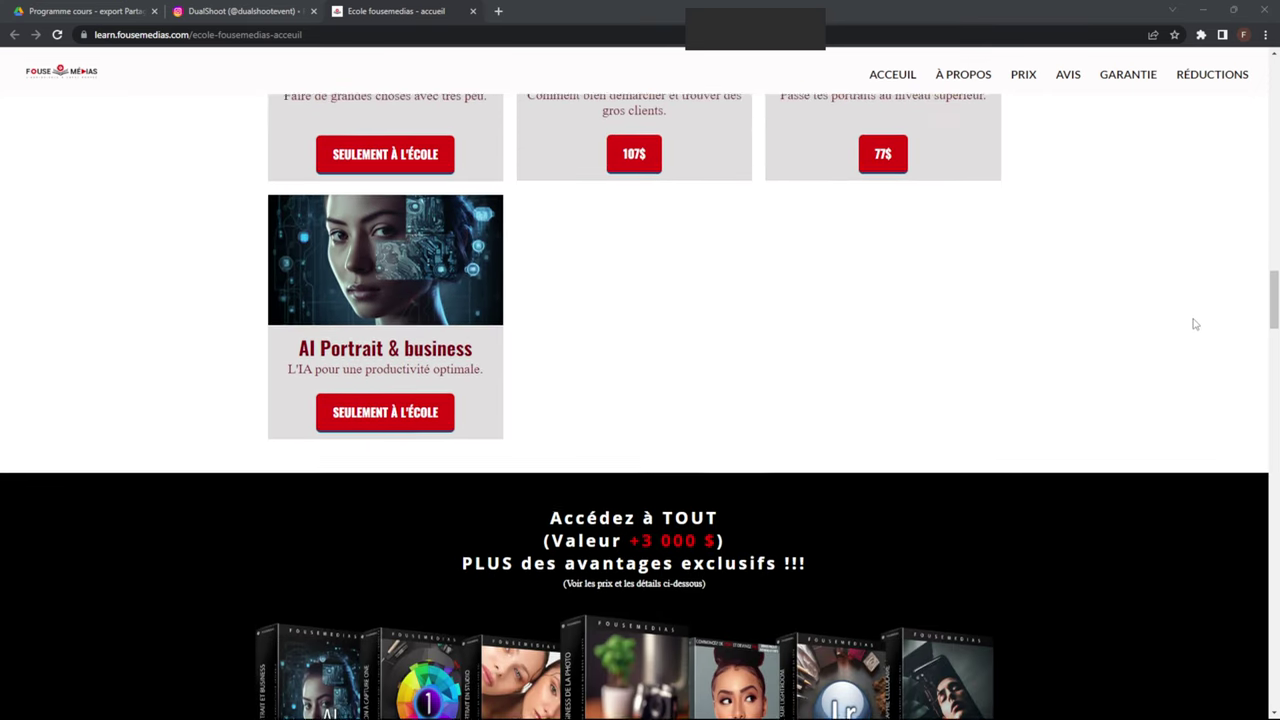
scroll(1193, 324, "down", 3)
scroll(1192, 323, "down", 1)
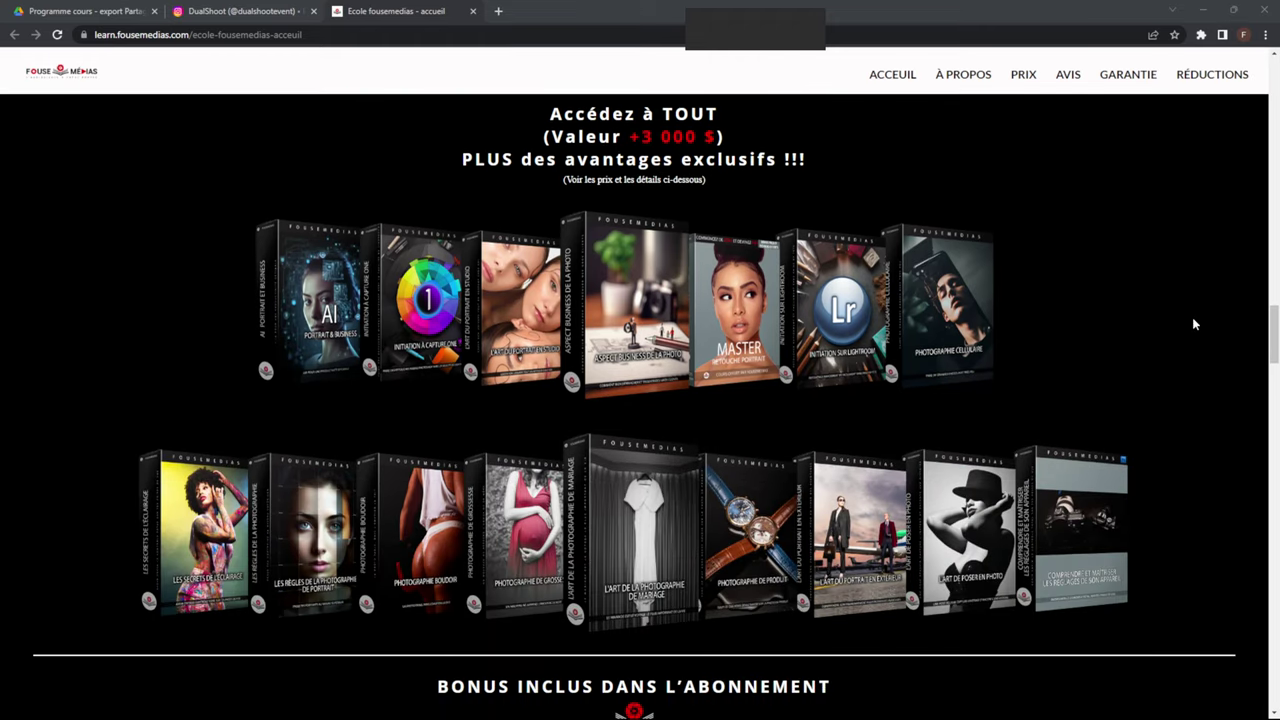
scroll(1193, 324, "up", 6)
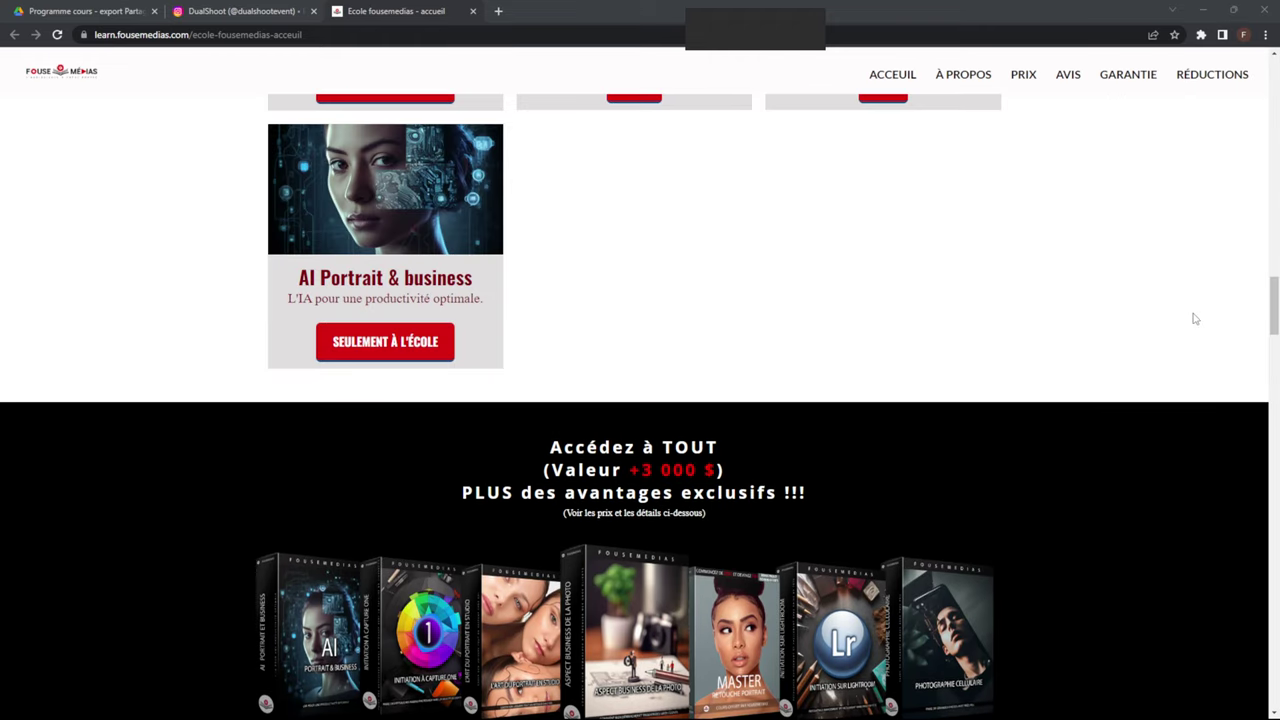
scroll(1193, 314, "up", 5)
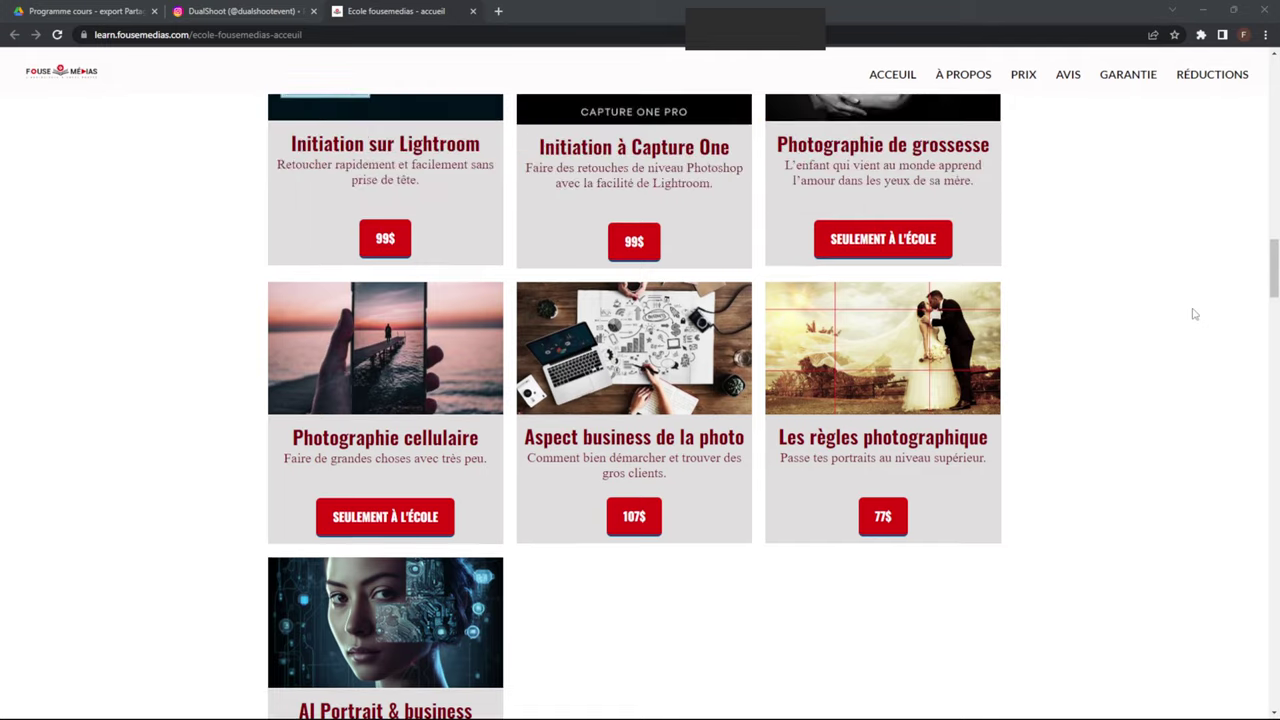
scroll(1193, 297, "up", 5)
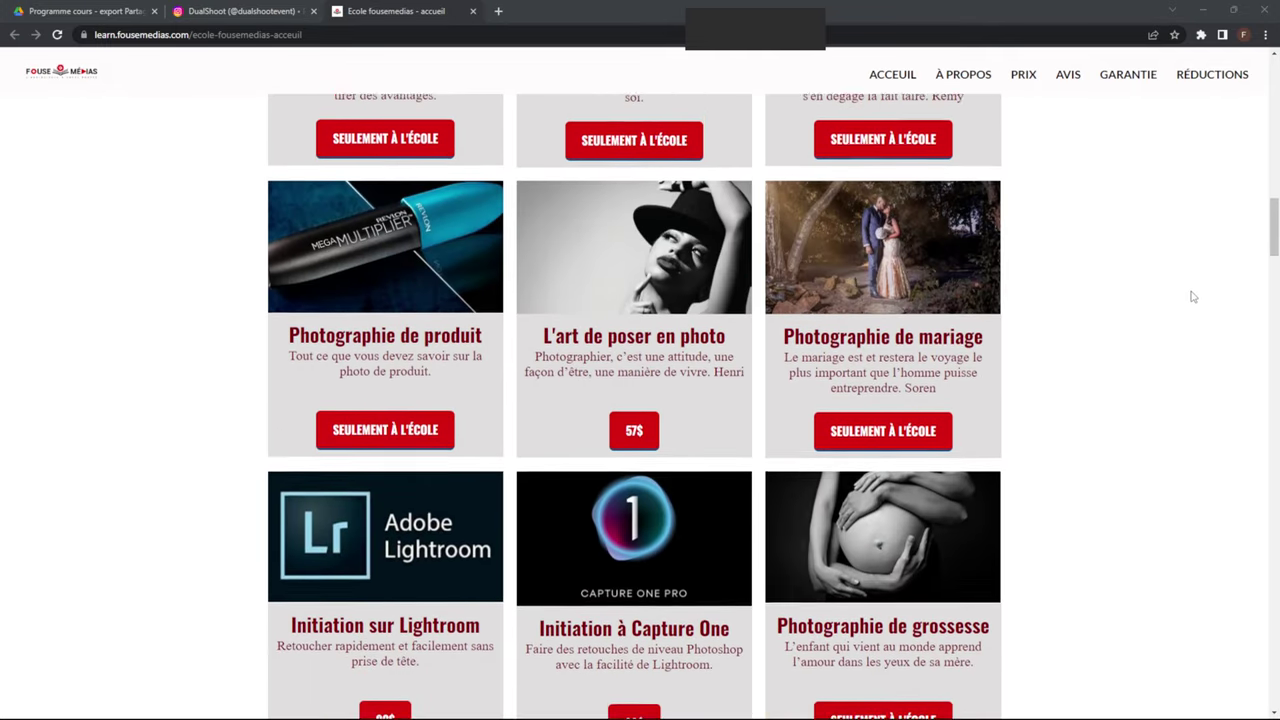
scroll(1193, 292, "up", 5)
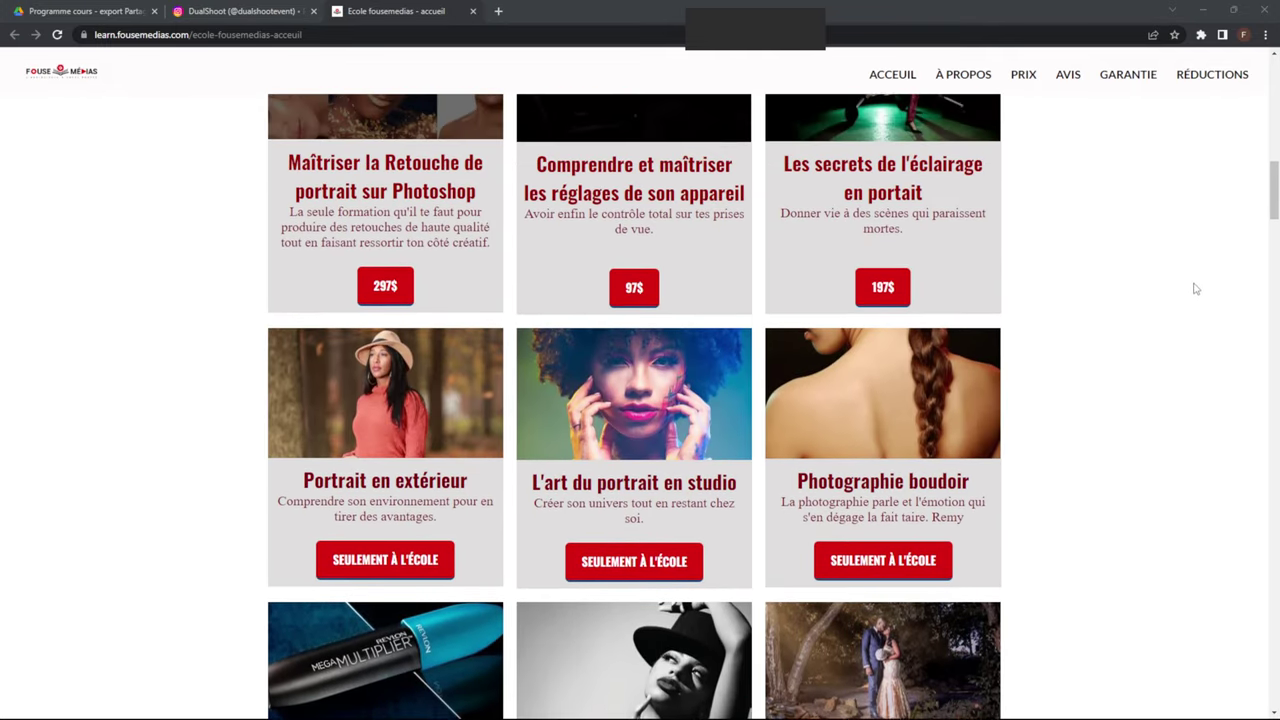